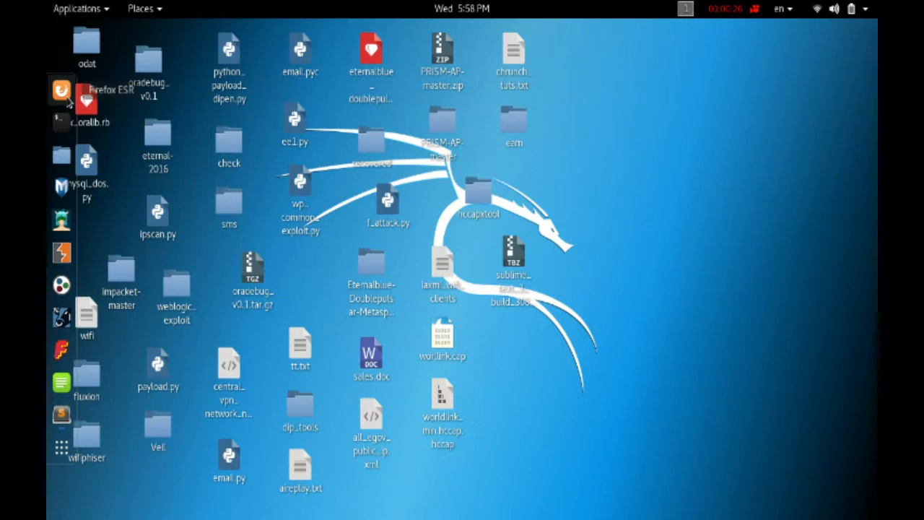
Launch Firefox ESR on the Kali home page and clear its address bar.
{"action": "left_click", "coordinate": [69, 103]}
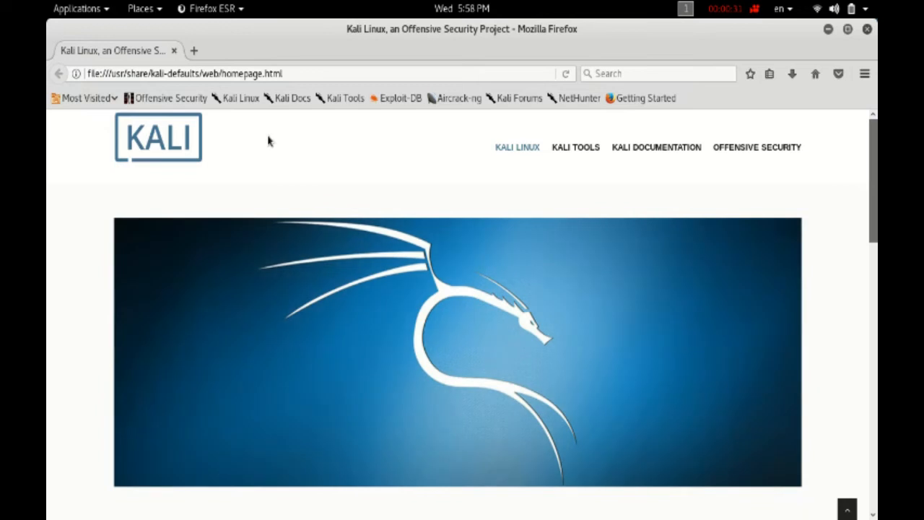
{"action": "left_click", "coordinate": [405, 75]}
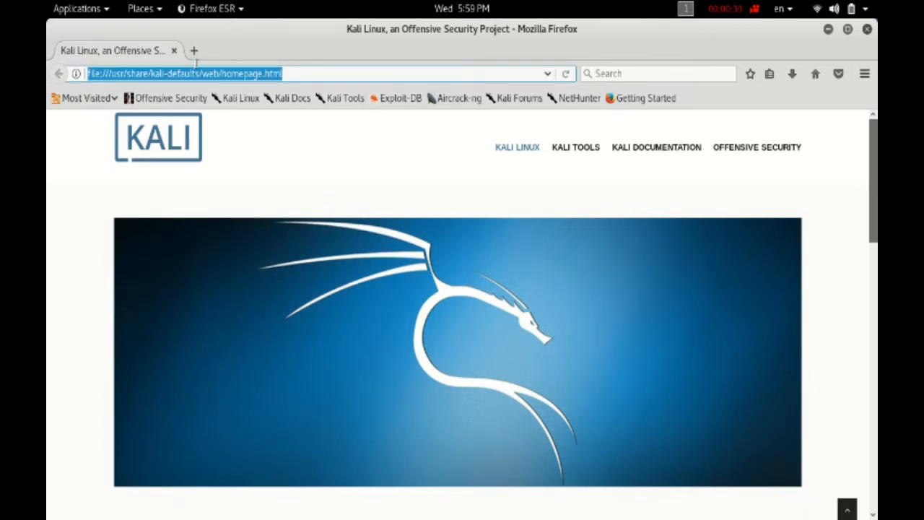
{"action": "key", "text": "BackSpace"}
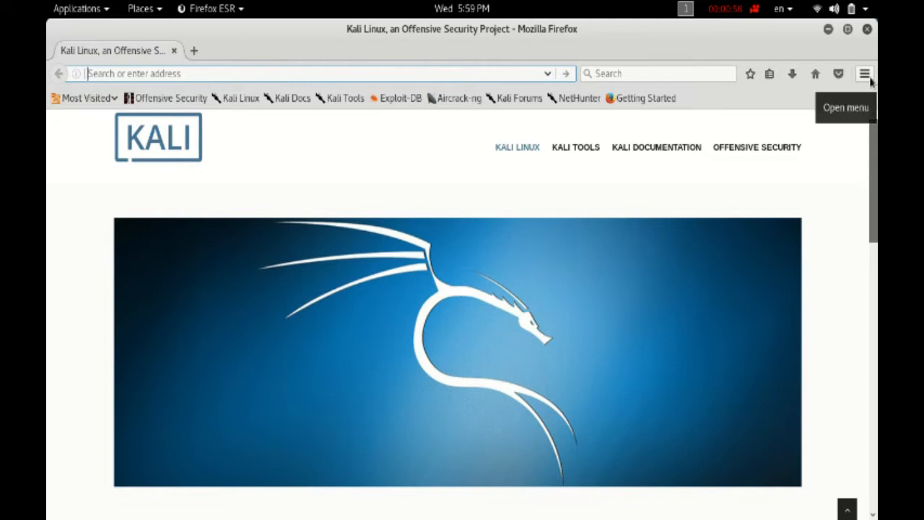
Open a new private browsing window from the Firefox main menu.
{"action": "left_click", "coordinate": [866, 75]}
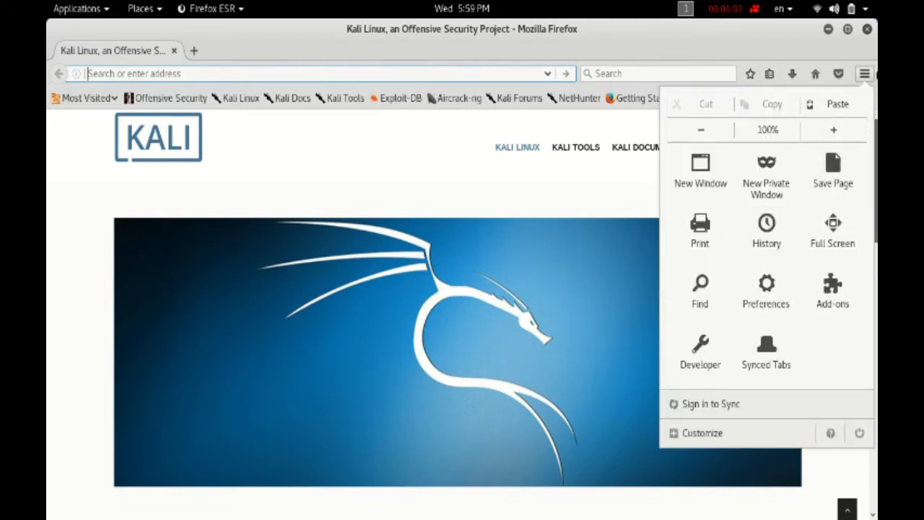
{"action": "left_click", "coordinate": [765, 186]}
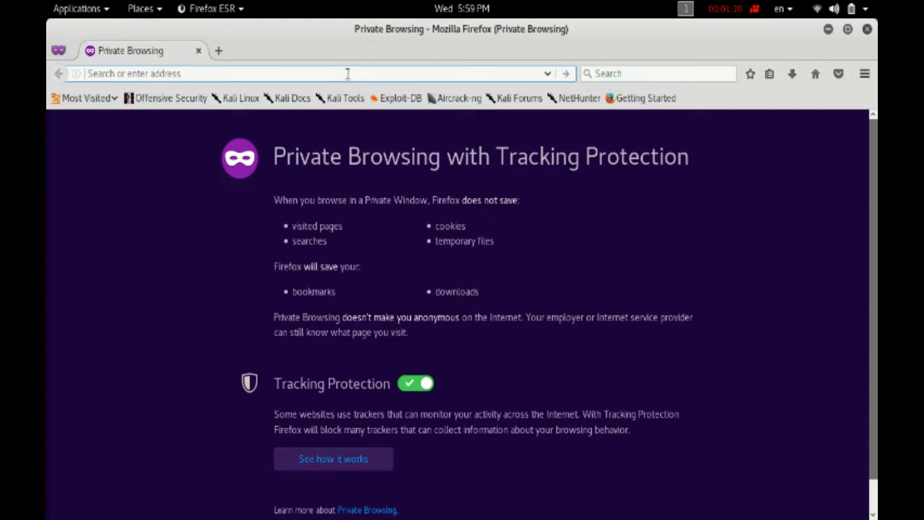
Load the Gmail sign-in page by entering 'gmail', leaving the page language unchanged.
{"action": "type", "text": "gmail.com/"}
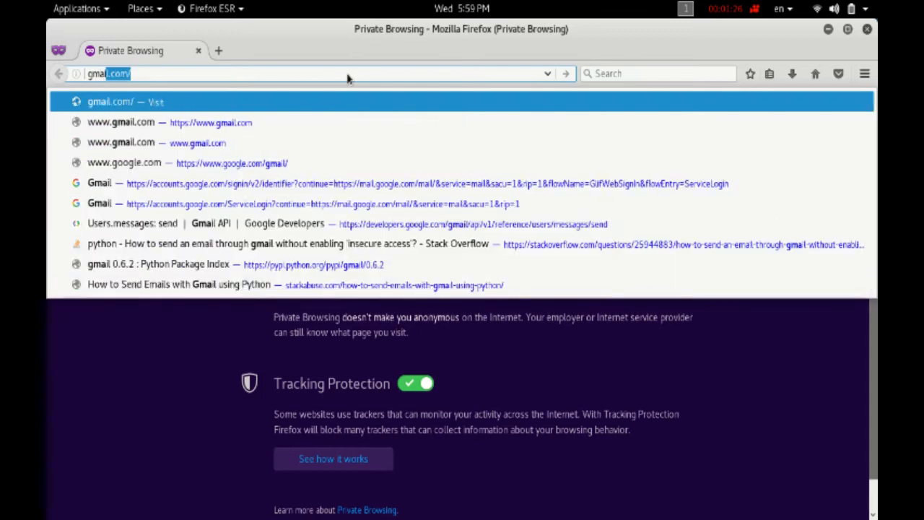
{"action": "key", "text": "Return"}
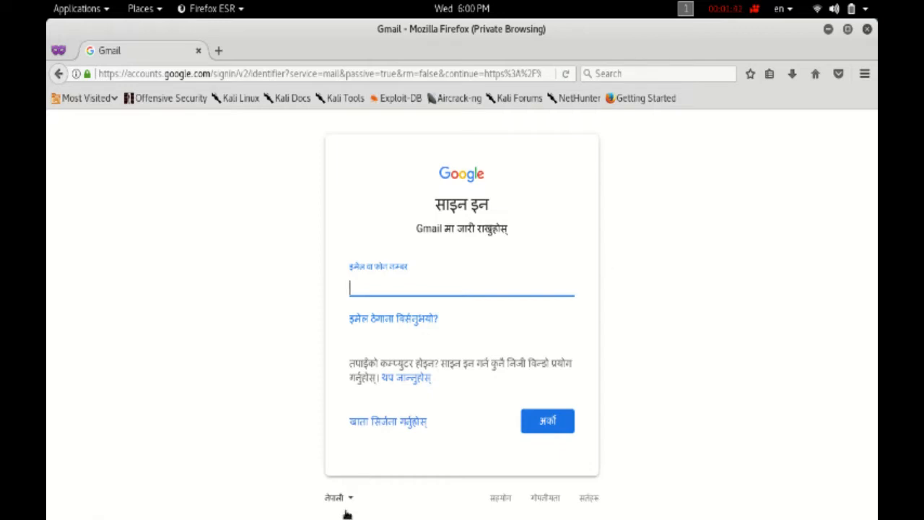
{"action": "left_click", "coordinate": [346, 506]}
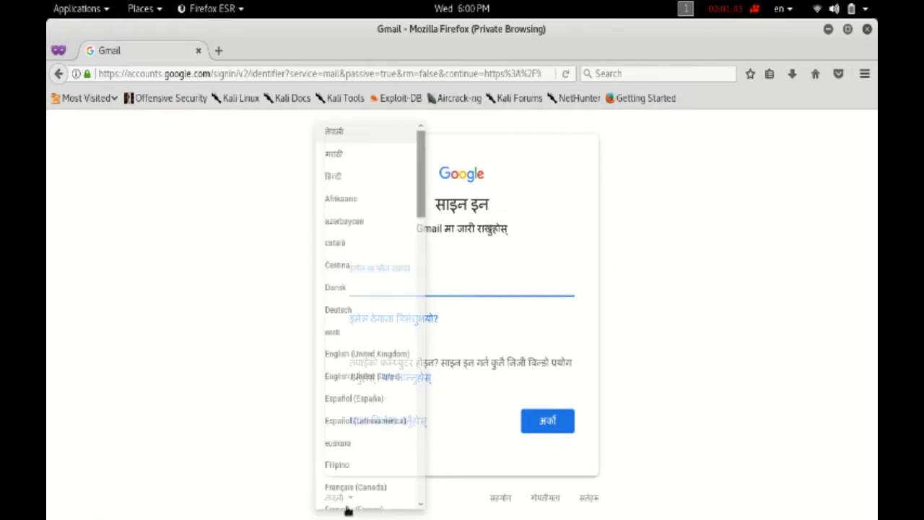
{"action": "left_click", "coordinate": [697, 392]}
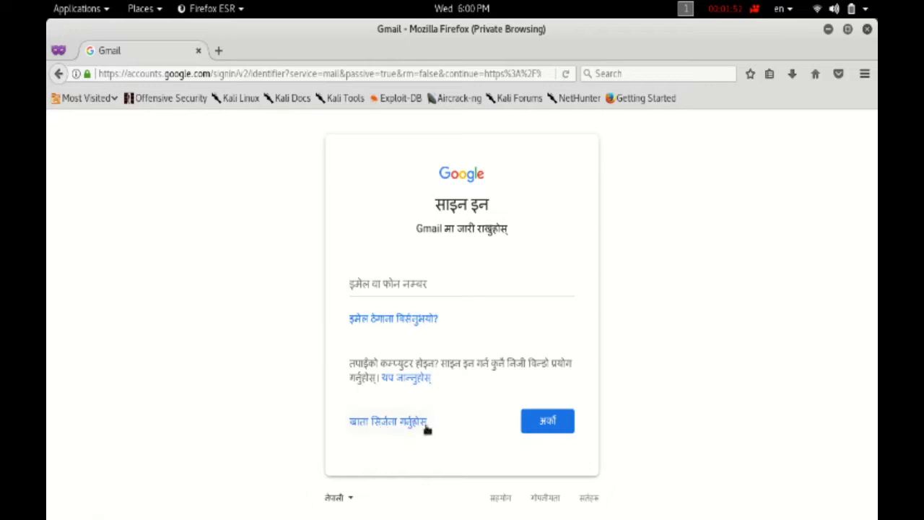
Open the create-account form and place the restored Sublime Text notes window on the right.
{"action": "left_click", "coordinate": [404, 426]}
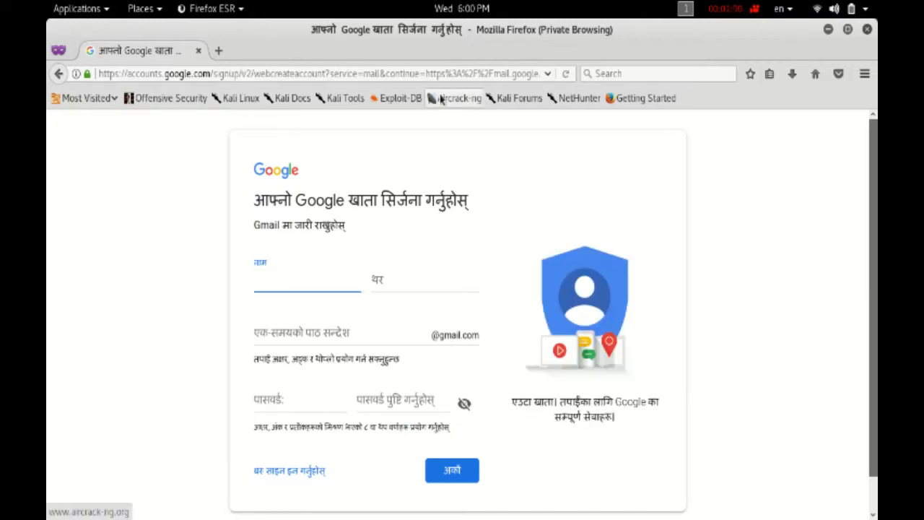
{"action": "double_click", "coordinate": [462, 29]}
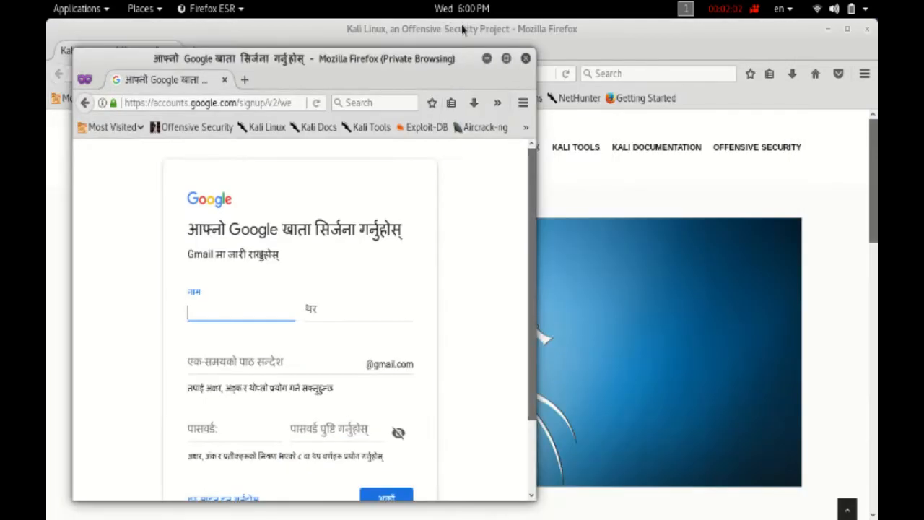
{"action": "key", "text": "alt+Tab"}
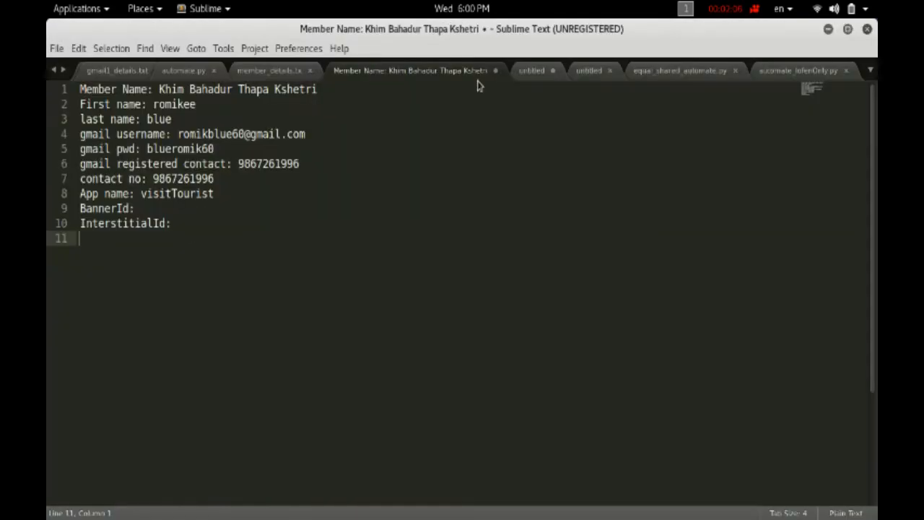
{"action": "double_click", "coordinate": [499, 36]}
{"action": "left_click_drag", "start_coordinate": [359, 52], "coordinate": [727, 92]}
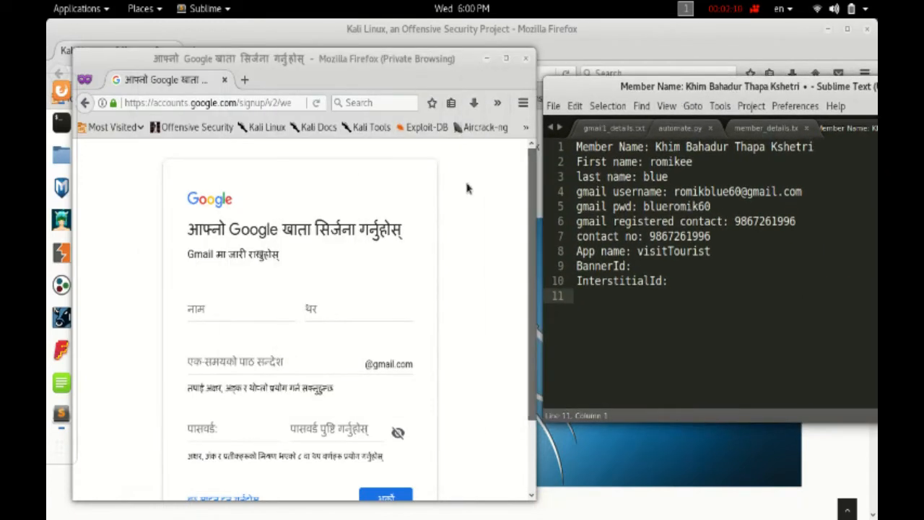
Fill in the first name, last name and chosen Gmail username from the notes.
{"action": "left_click", "coordinate": [201, 308]}
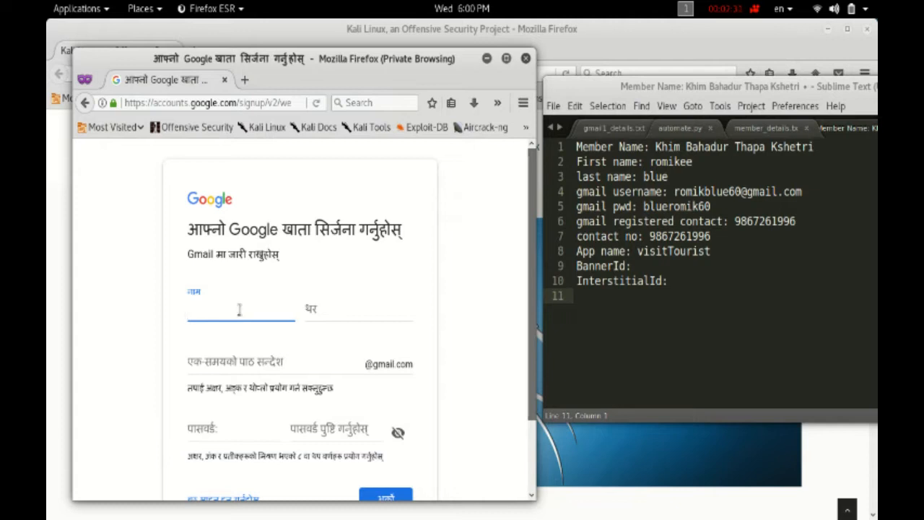
{"action": "key", "text": "Tab"}
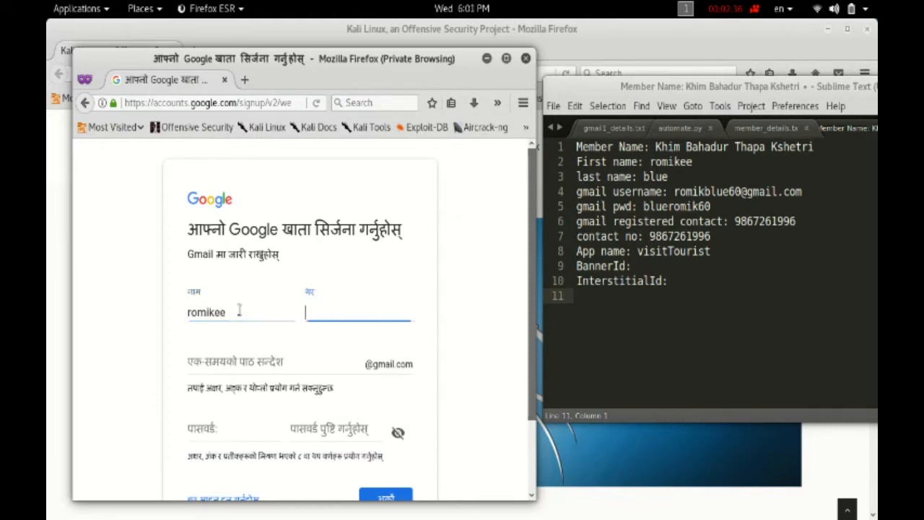
{"action": "left_click", "coordinate": [264, 362]}
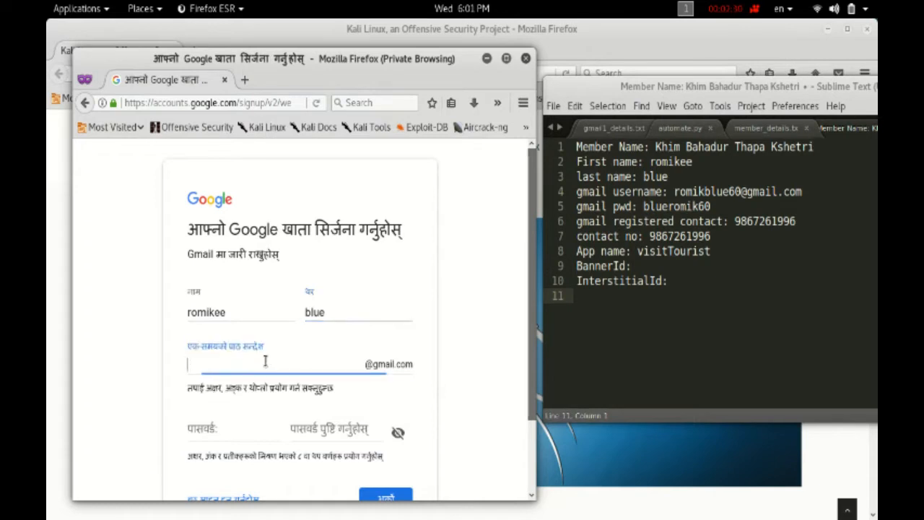
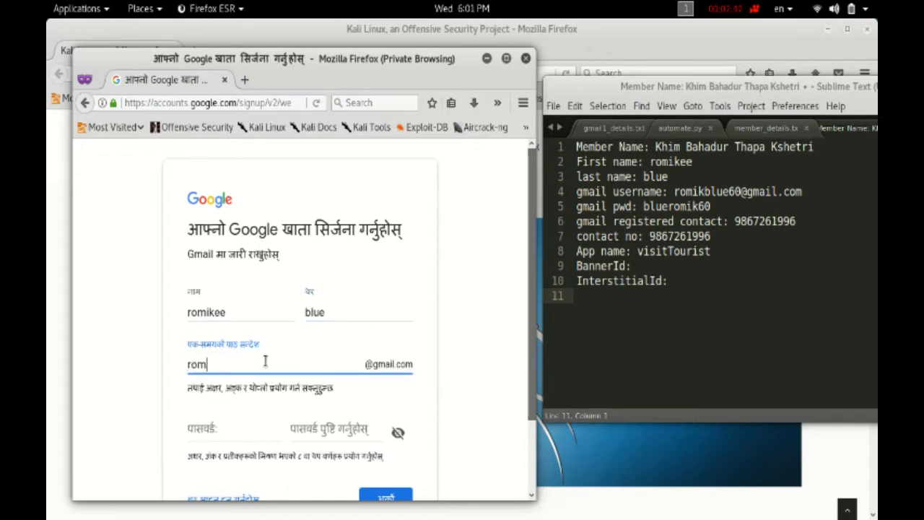
{"action": "scroll", "coordinate": [531, 289], "scroll_direction": "down", "scroll_amount": 1}
{"action": "scroll", "coordinate": [531, 288], "scroll_direction": "down", "scroll_amount": 2}
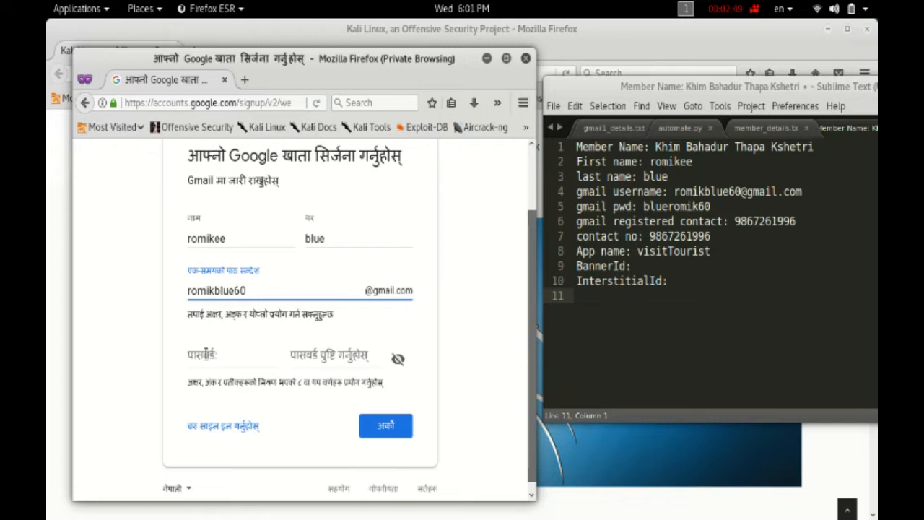
Enter the account password and submit the sign-up form for the first time.
{"action": "left_click", "coordinate": [203, 354]}
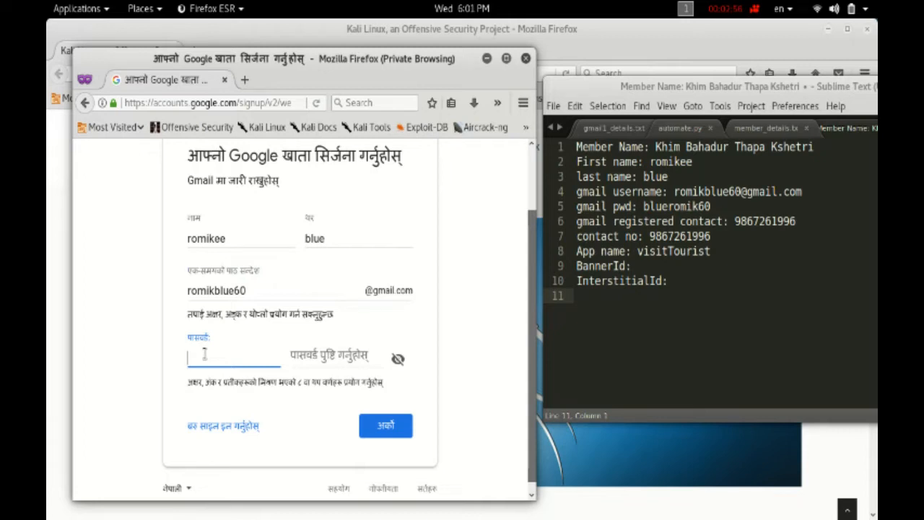
{"action": "key", "text": "Tab"}
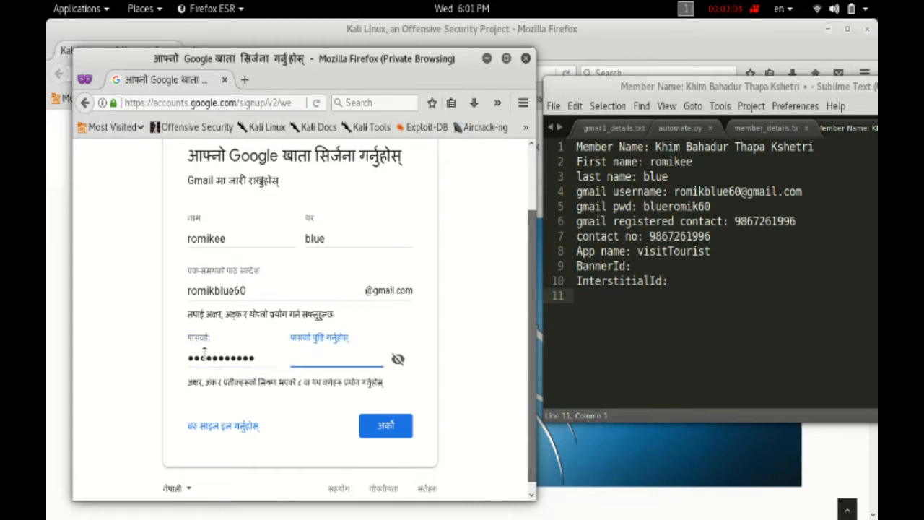
{"action": "left_click", "coordinate": [395, 427]}
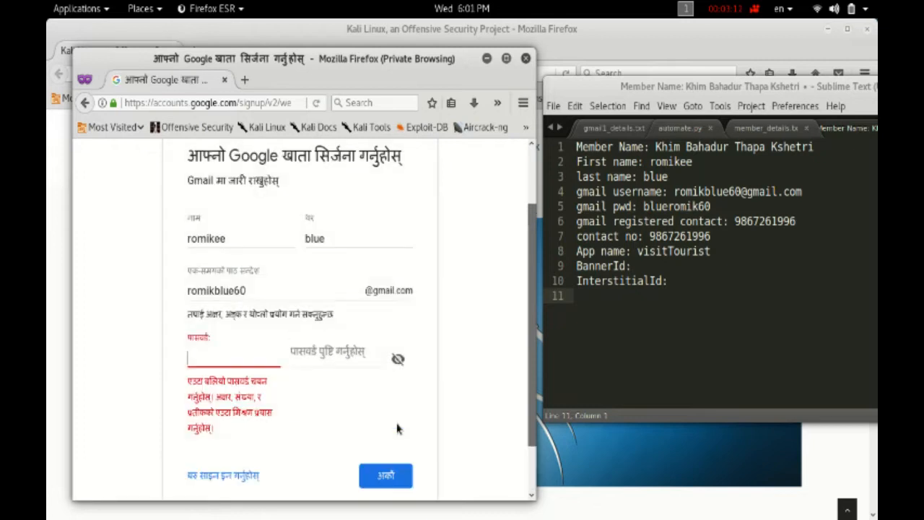
Retype the rejected password and its confirmation, then submit again.
{"action": "left_click", "coordinate": [231, 350]}
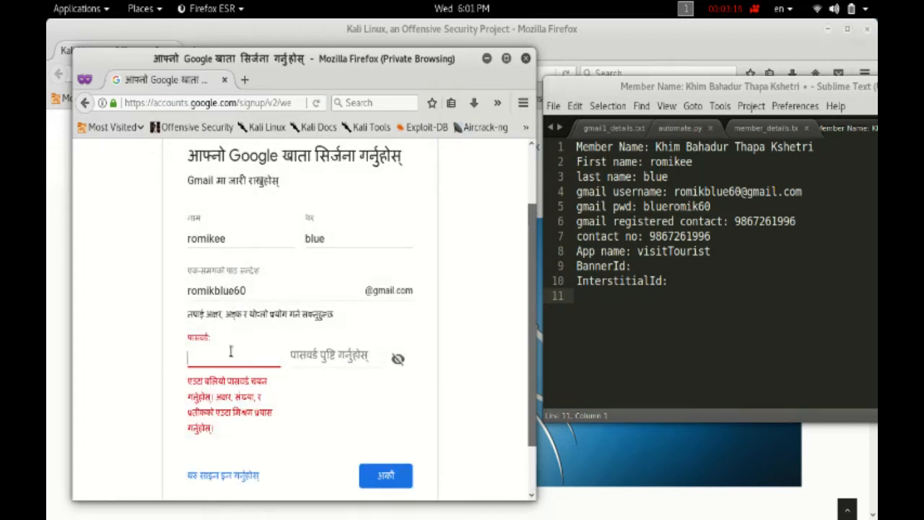
{"action": "key", "text": "Tab"}
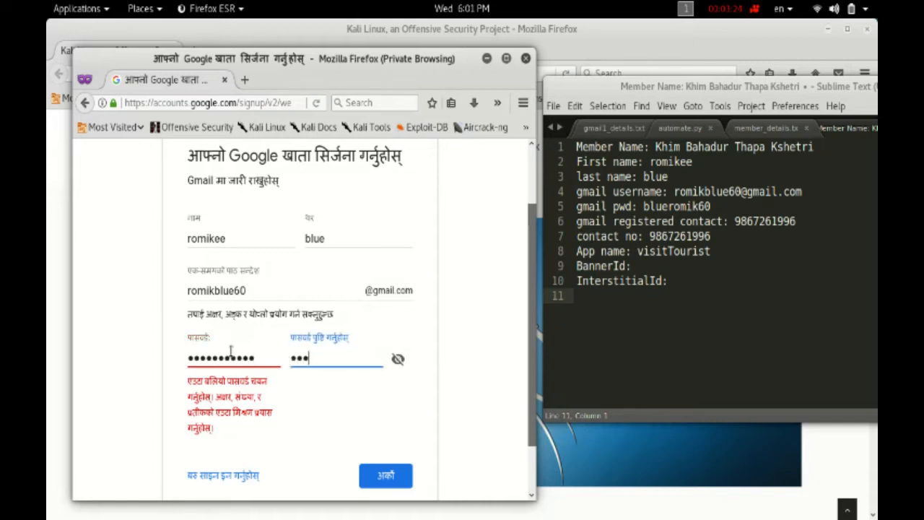
{"action": "left_click", "coordinate": [395, 478]}
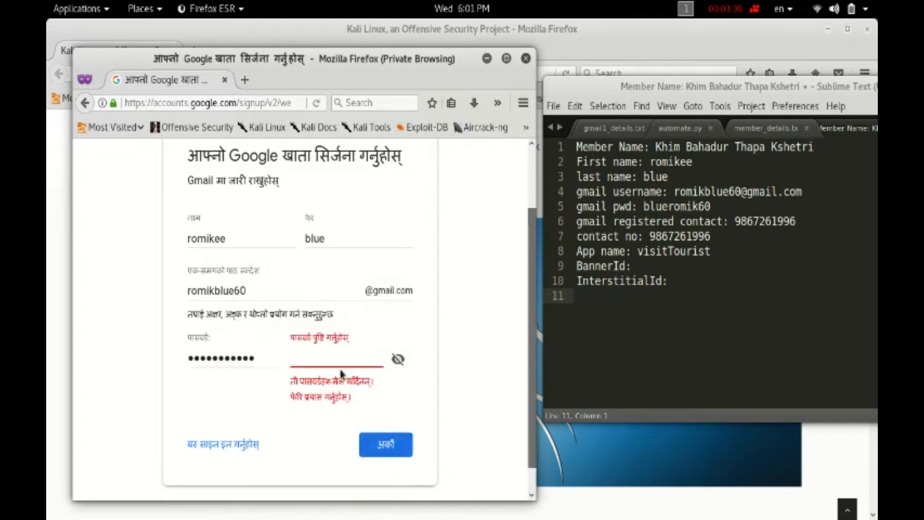
Correct the mistyped password confirmation and resubmit the form.
{"action": "left_click", "coordinate": [336, 361]}
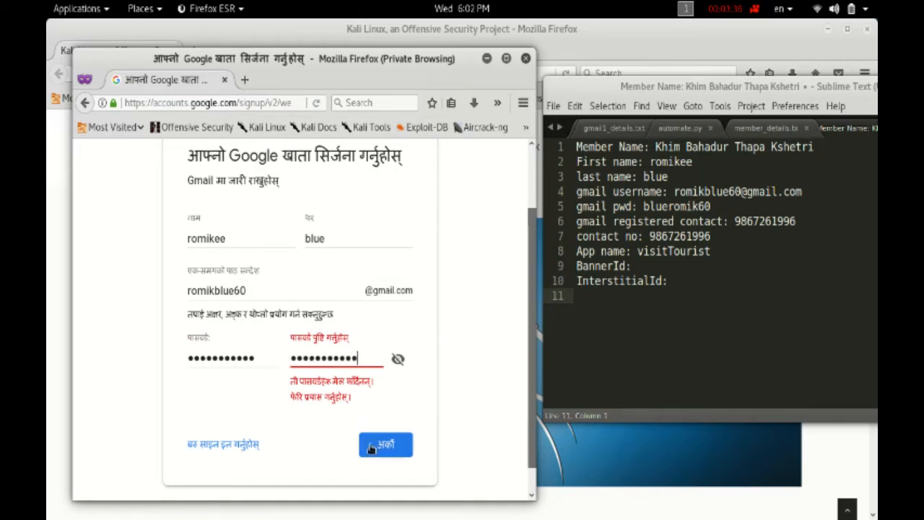
{"action": "left_click", "coordinate": [375, 446]}
{"action": "left_click", "coordinate": [405, 439]}
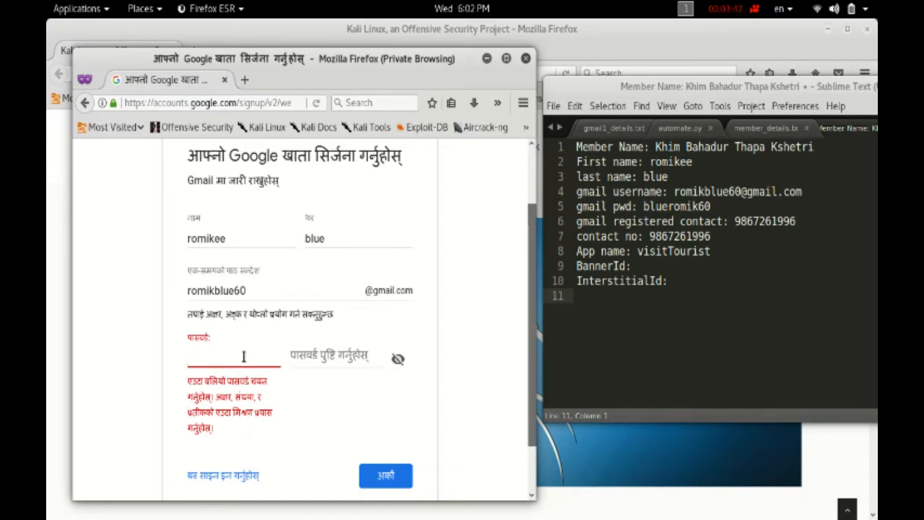
Re-enter the password with a matching confirmation and submit to reach phone verification.
{"action": "key", "text": "Tab"}
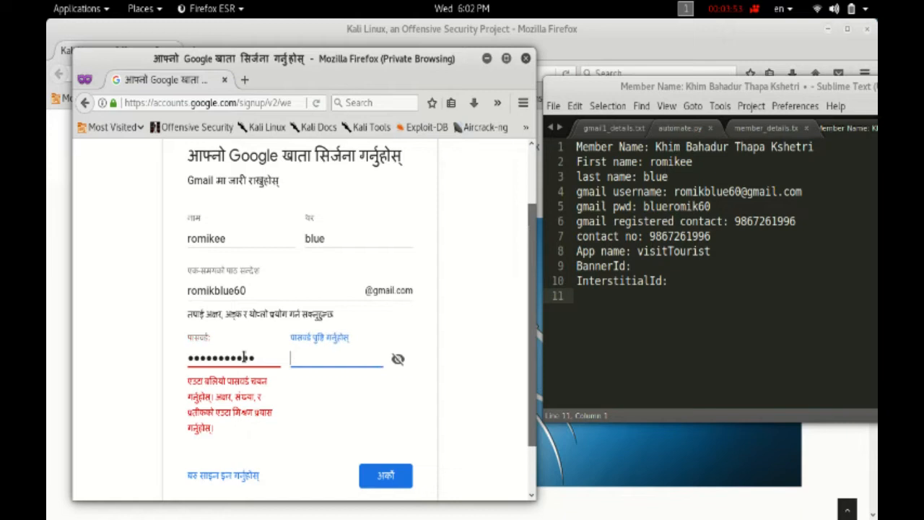
{"action": "left_click", "coordinate": [394, 473]}
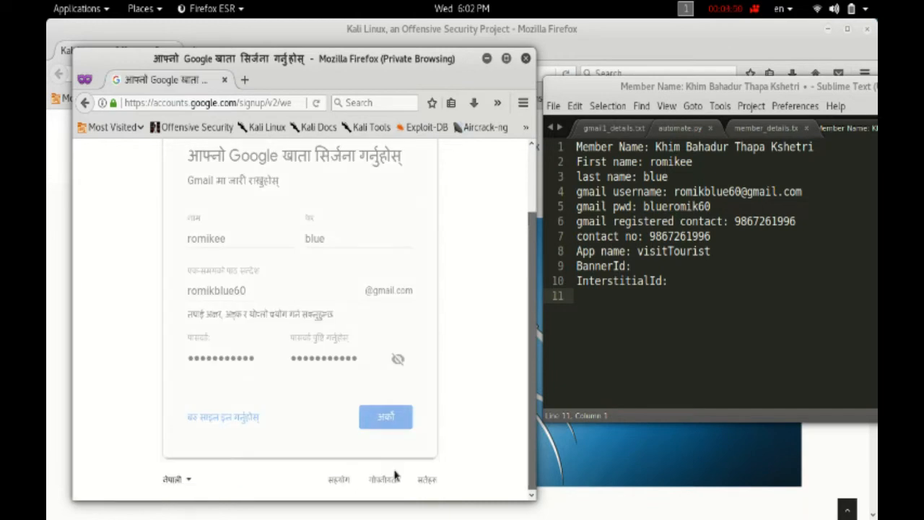
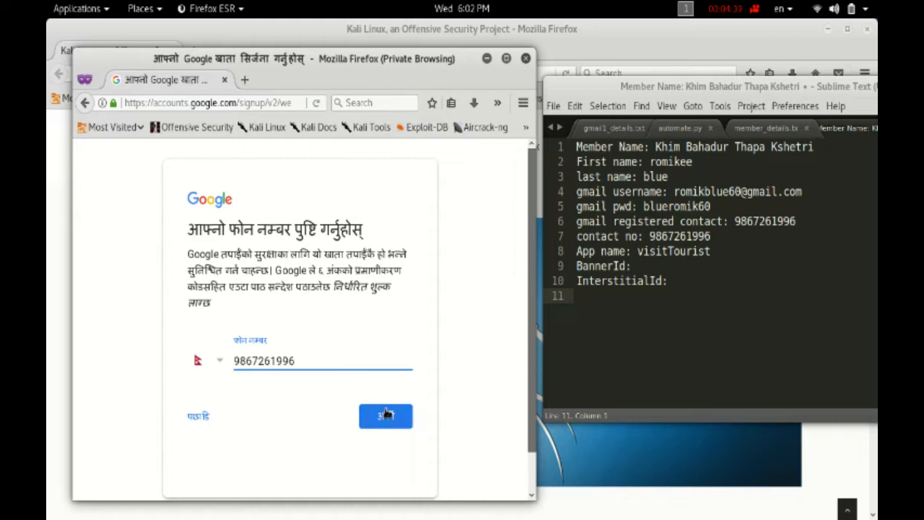
Enter the account's phone number and submit it to receive a verification code.
{"action": "left_click", "coordinate": [386, 417]}
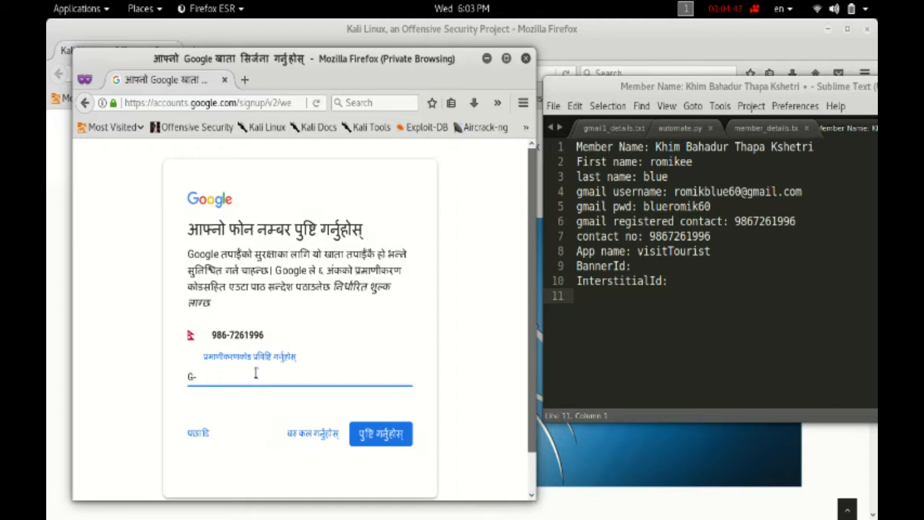
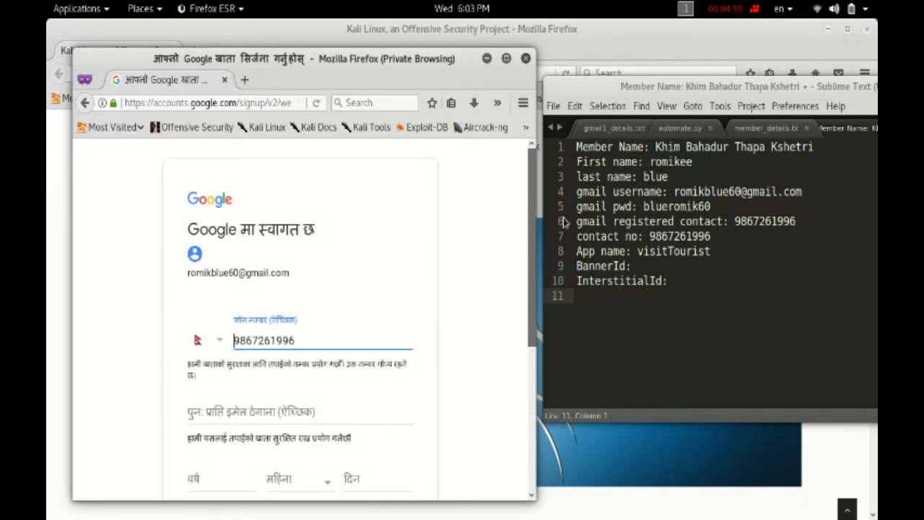
Enter the six-digit texted verification code into the G- code field.
{"action": "left_click_drag", "start_coordinate": [532, 223], "coordinate": [543, 322]}
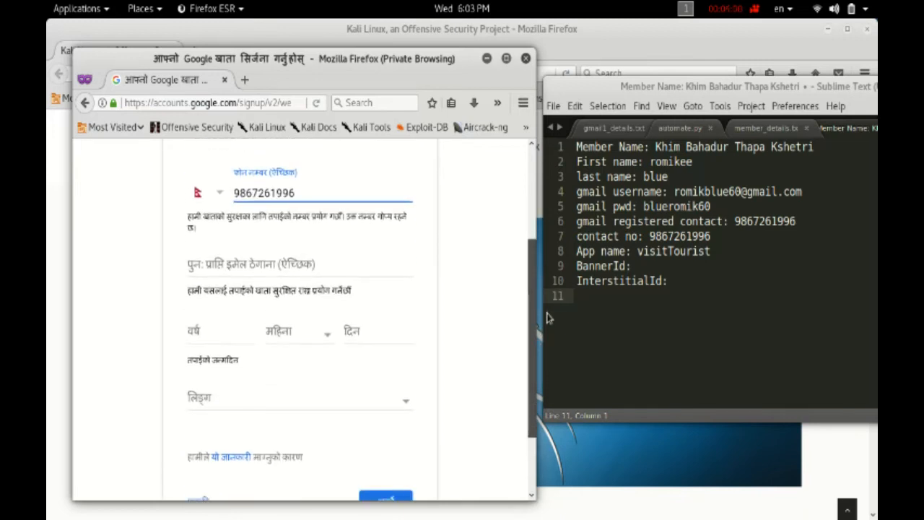
{"action": "left_click", "coordinate": [206, 324]}
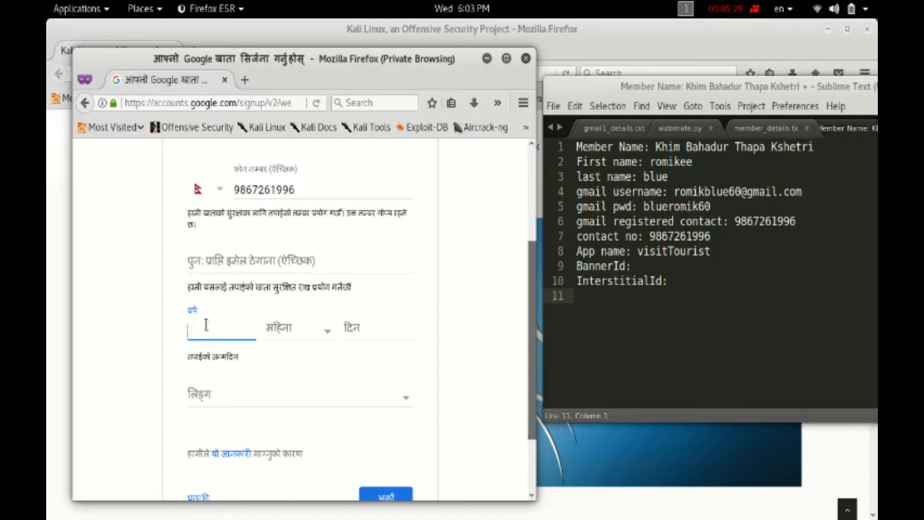
{"action": "type", "text": "1999"}
{"action": "left_click", "coordinate": [322, 332]}
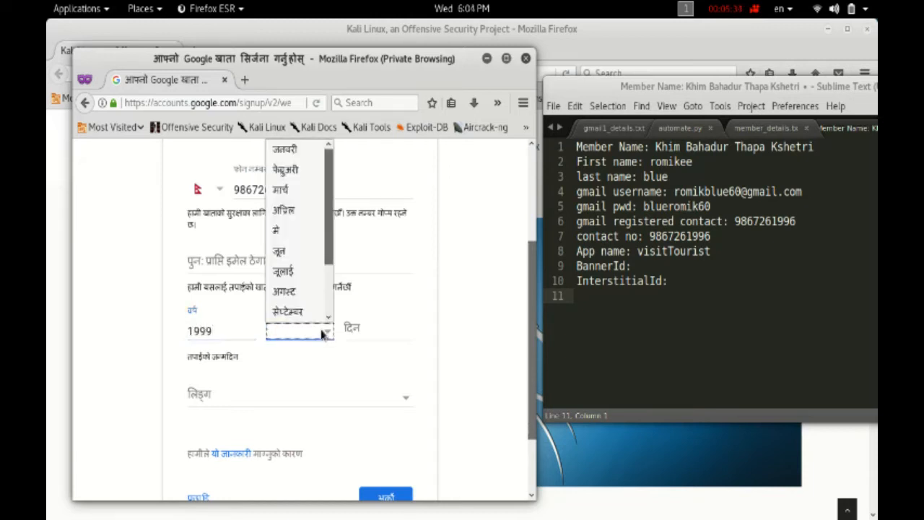
{"action": "left_click", "coordinate": [286, 170]}
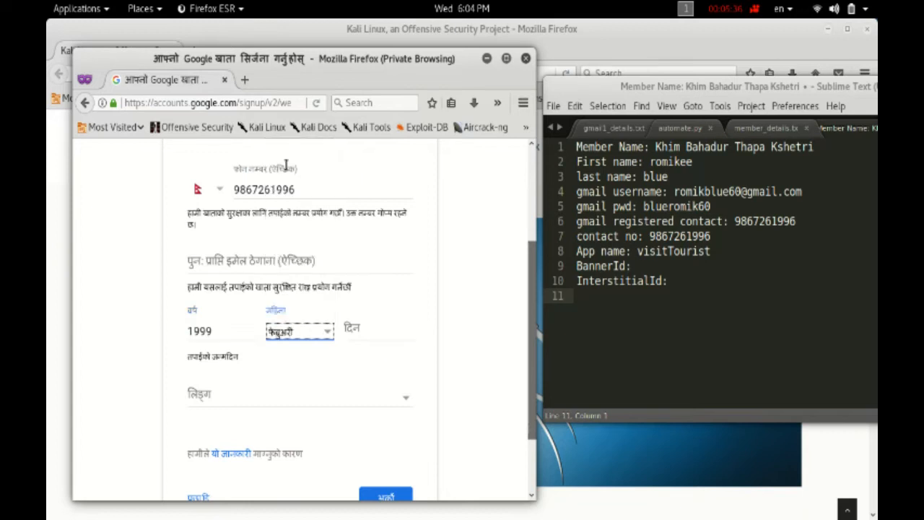
{"action": "left_click", "coordinate": [365, 333]}
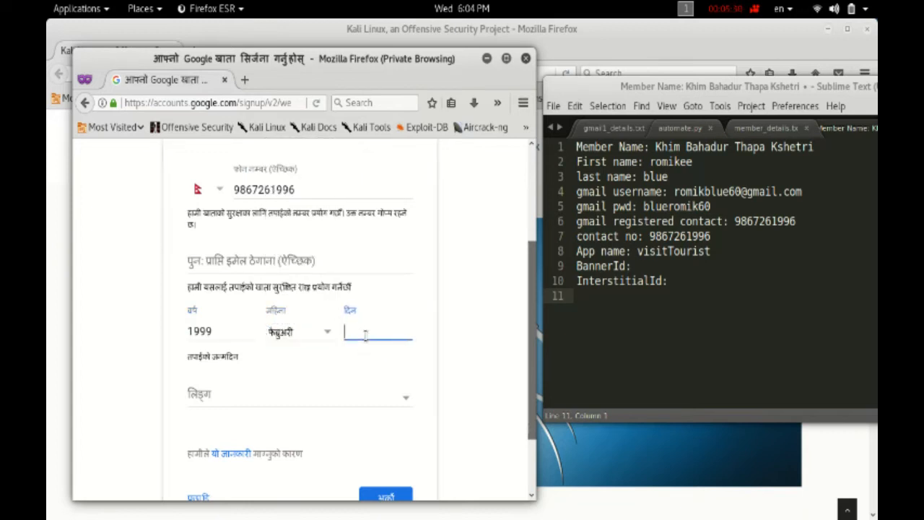
{"action": "type", "text": "12"}
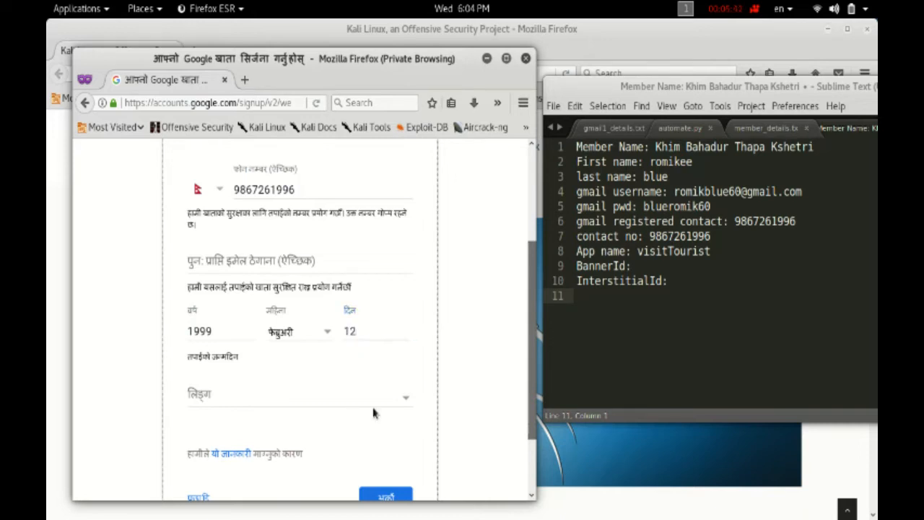
Set gender to 'Rather not say' and submit the details with Next.
{"action": "left_click", "coordinate": [406, 398]}
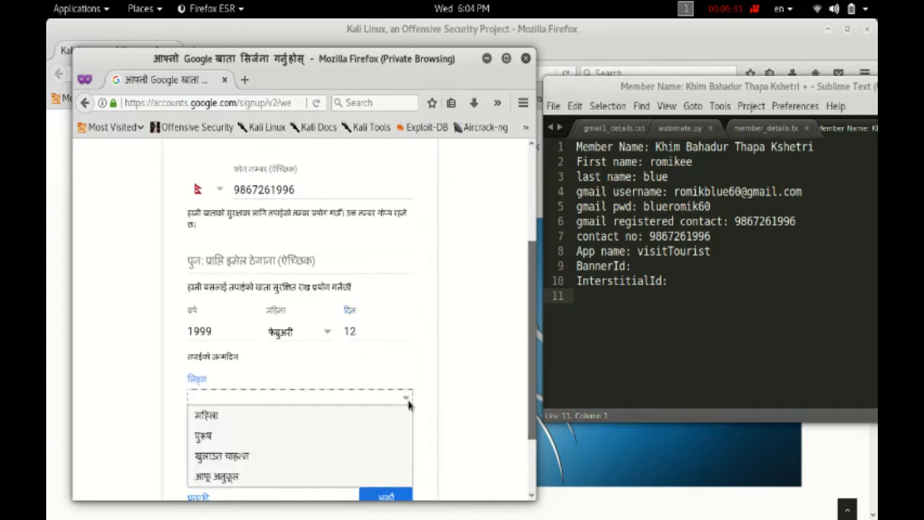
{"action": "left_click", "coordinate": [302, 466]}
{"action": "scroll", "coordinate": [520, 371], "scroll_direction": "down", "scroll_amount": 2}
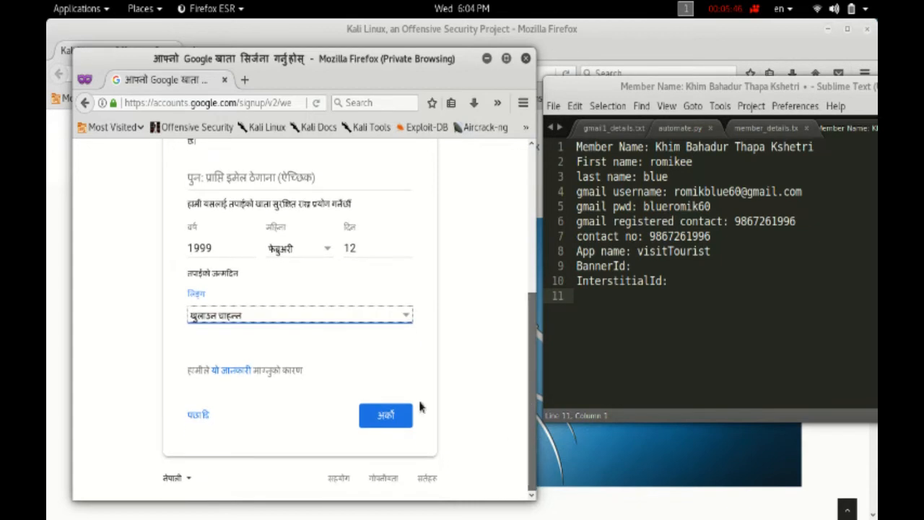
{"action": "left_click", "coordinate": [384, 413]}
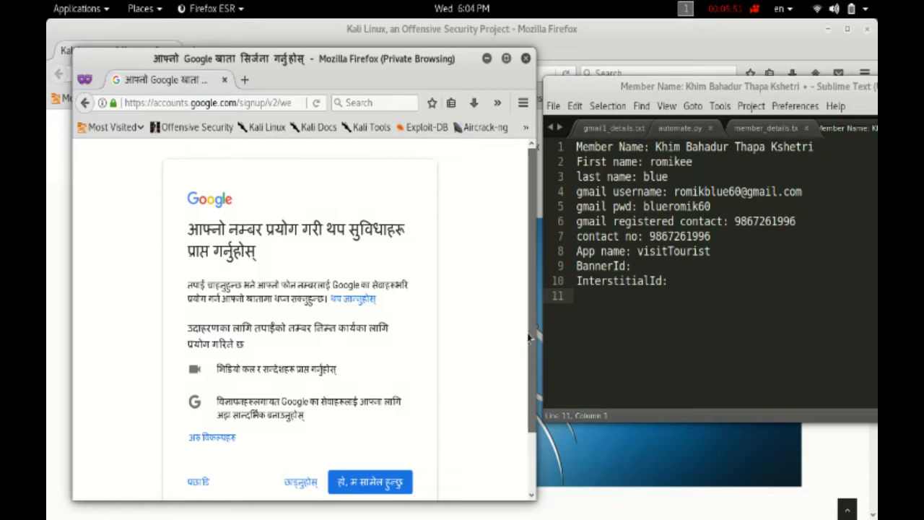
Skip the optional 'Get more from your number' phone features.
{"action": "scroll", "coordinate": [529, 338], "scroll_direction": "down", "scroll_amount": 2}
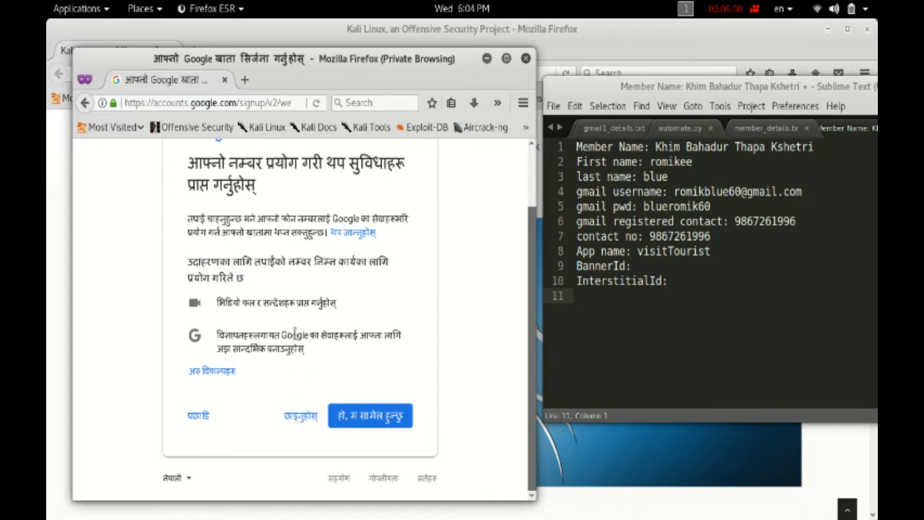
{"action": "left_click_drag", "start_coordinate": [233, 302], "coordinate": [355, 307]}
{"action": "left_click", "coordinate": [357, 309]}
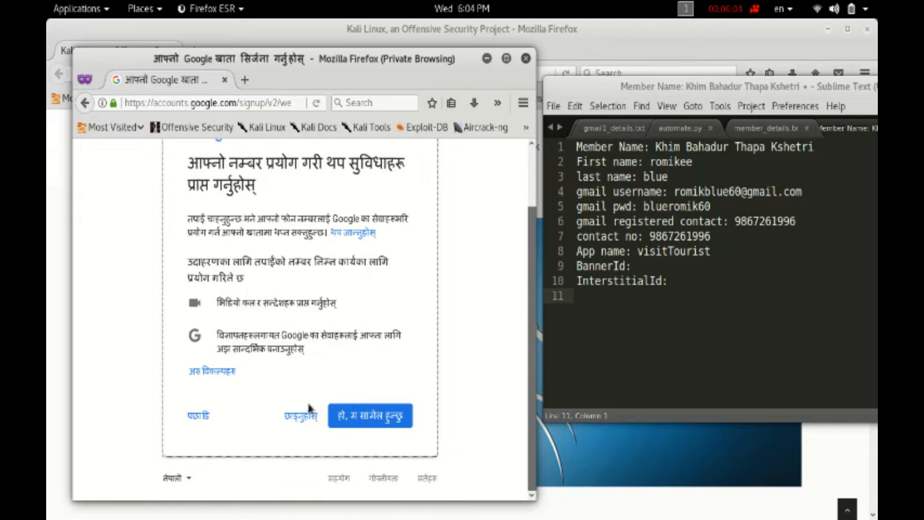
{"action": "left_click", "coordinate": [300, 419]}
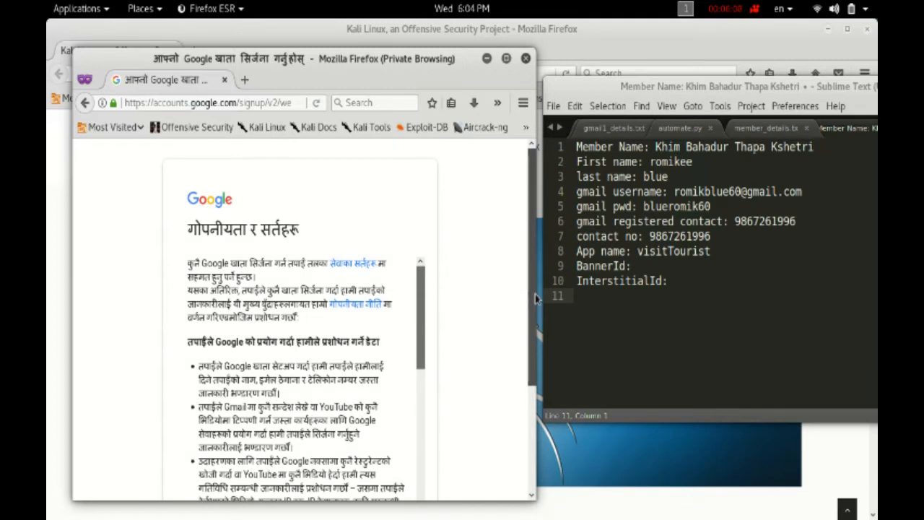
Scroll through the Privacy and Terms text and accept it with I agree.
{"action": "left_click_drag", "start_coordinate": [535, 294], "coordinate": [534, 403]}
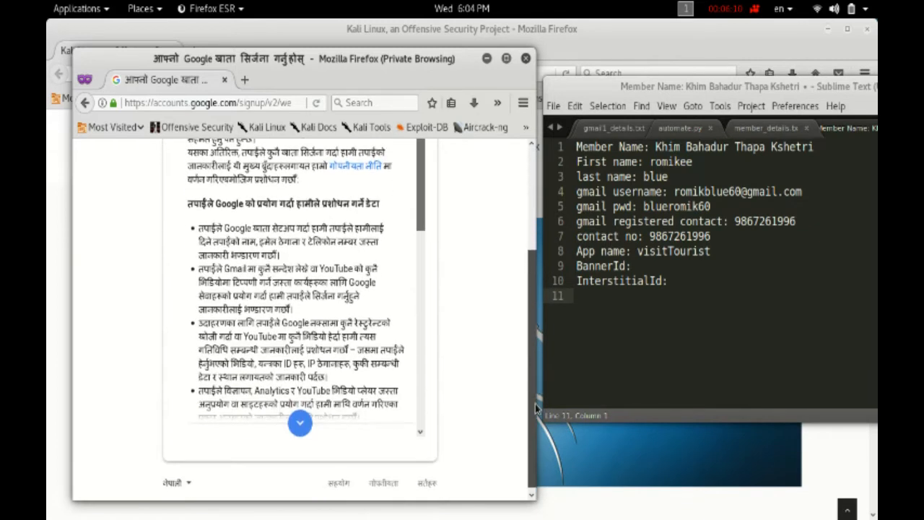
{"action": "left_click_drag", "start_coordinate": [424, 202], "coordinate": [425, 385]}
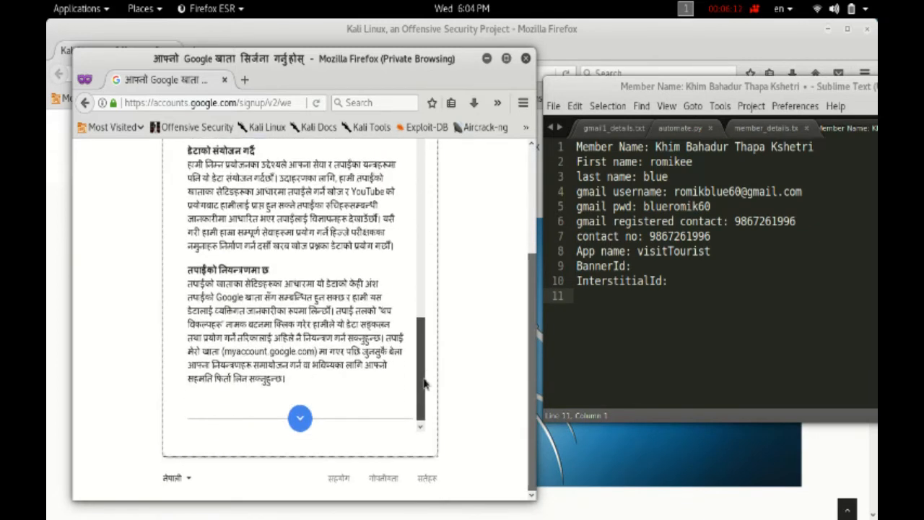
{"action": "left_click", "coordinate": [376, 422]}
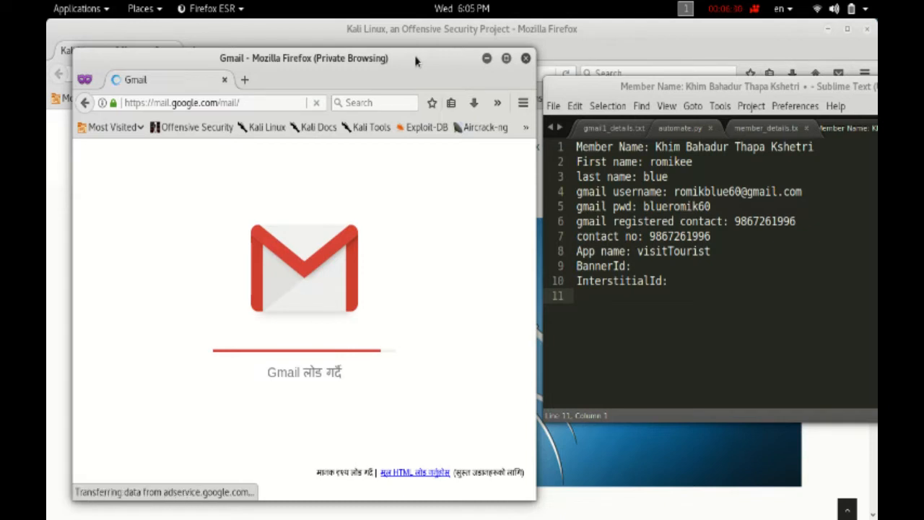
Maximize the private Firefox window and add a blank new tab.
{"action": "double_click", "coordinate": [416, 61]}
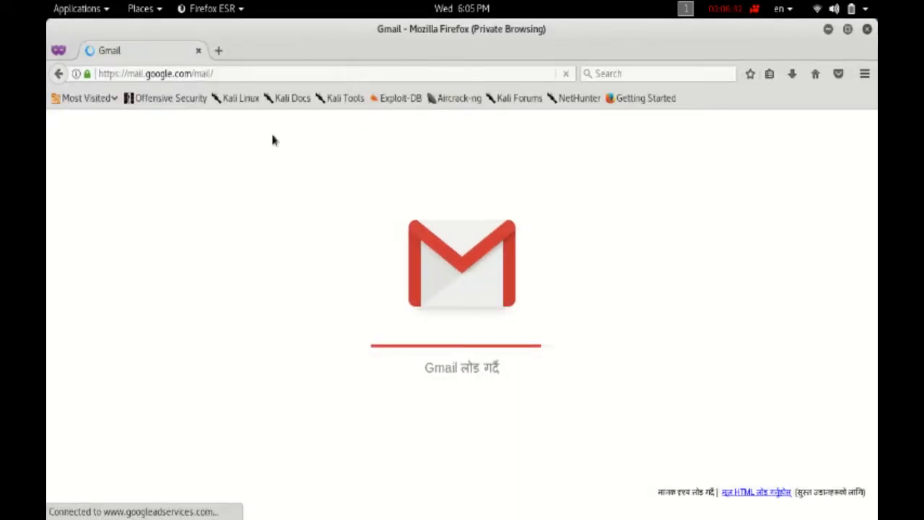
{"action": "double_click", "coordinate": [409, 33]}
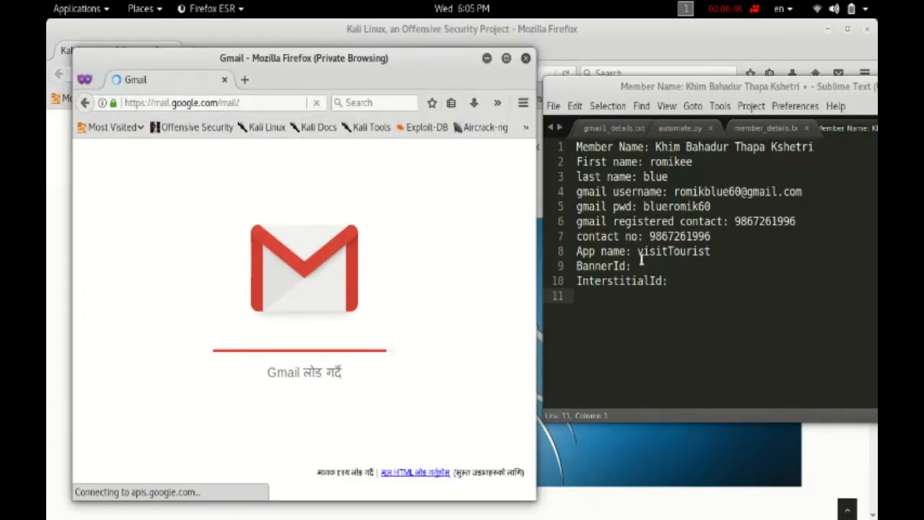
{"action": "double_click", "coordinate": [412, 65]}
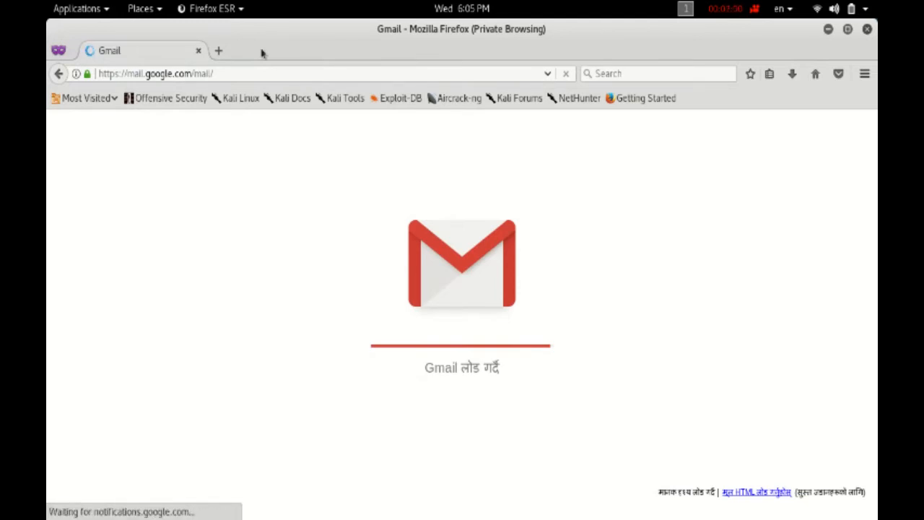
{"action": "left_click", "coordinate": [219, 55]}
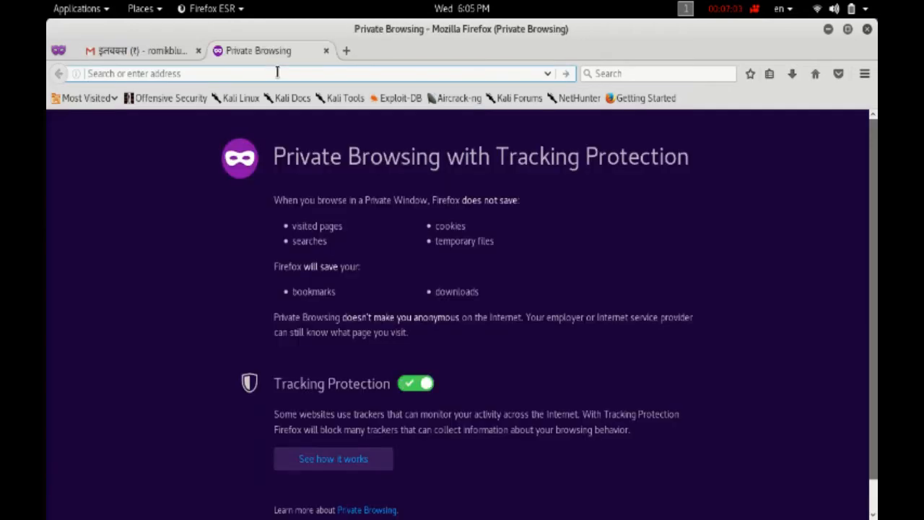
Load google.com/admob in the new tab via address-bar autocomplete, then return to Gmail.
{"action": "type", "text": "google.com/"}
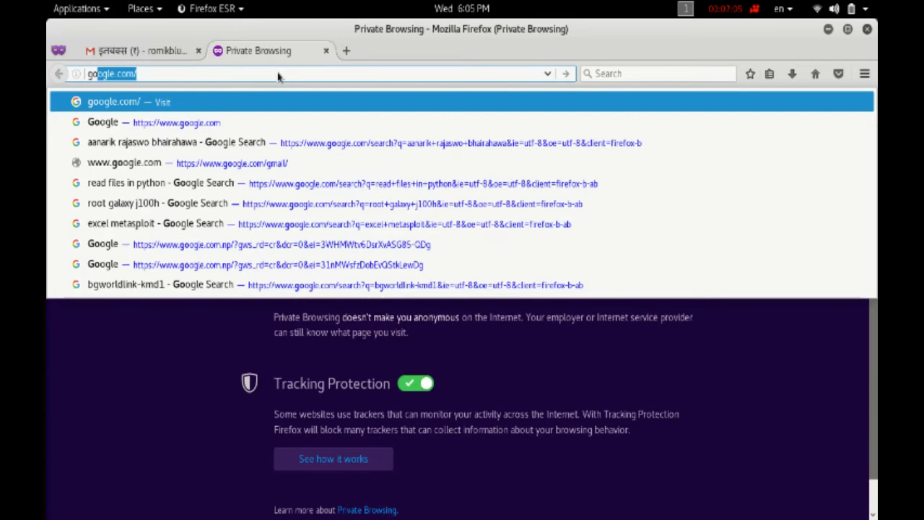
{"action": "key", "text": "Right"}
{"action": "type", "text": "admob"}
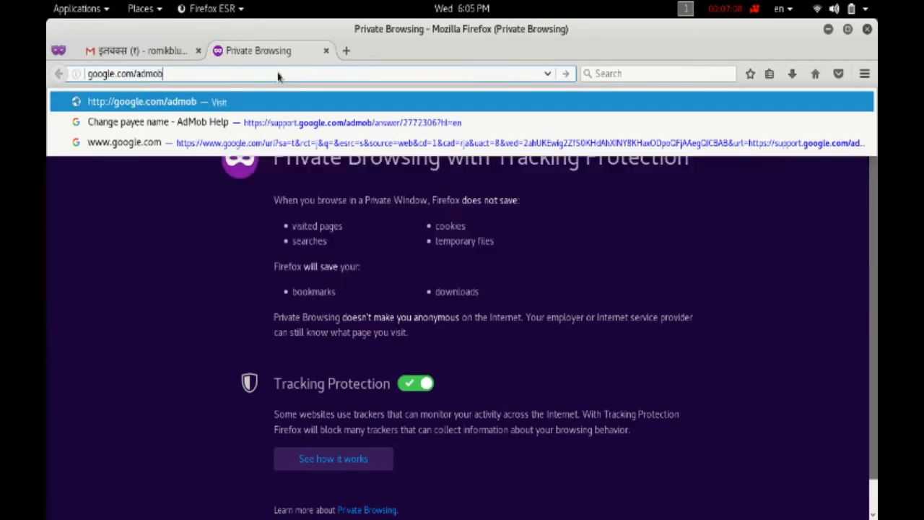
{"action": "key", "text": "Return"}
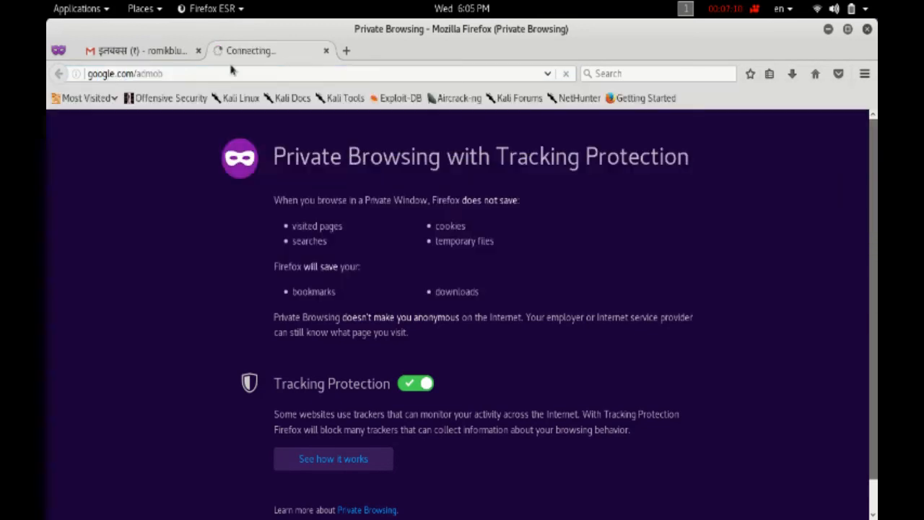
{"action": "left_click", "coordinate": [141, 50]}
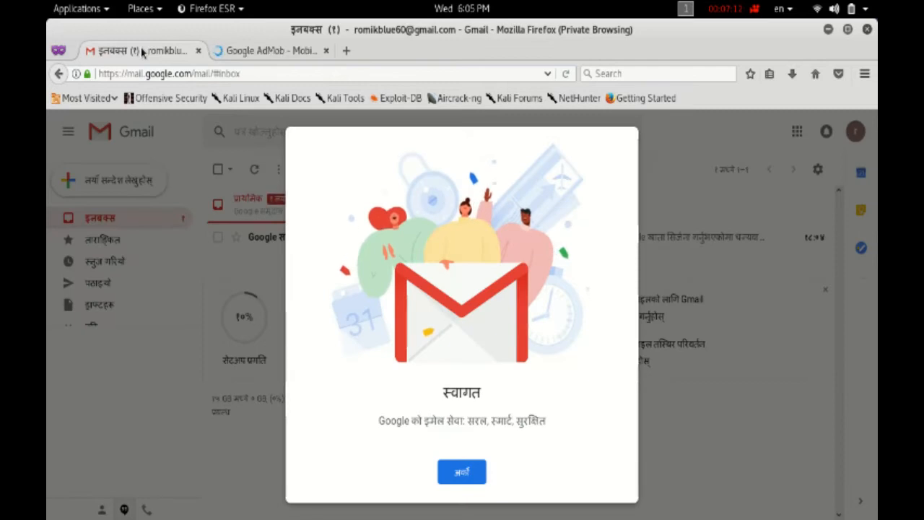
Get through Gmail's welcome screens choosing Compact density, then return to the AdMob tab.
{"action": "left_click", "coordinate": [468, 472]}
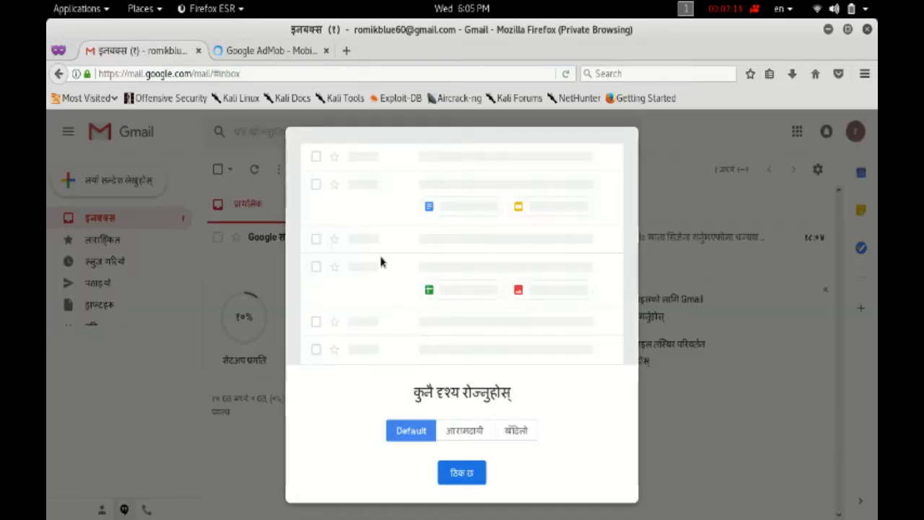
{"action": "left_click", "coordinate": [526, 431]}
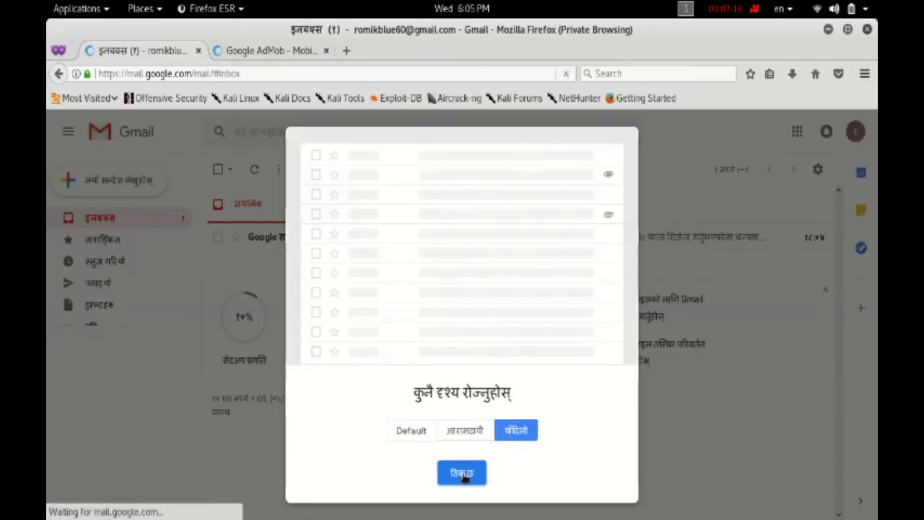
{"action": "left_click", "coordinate": [462, 472]}
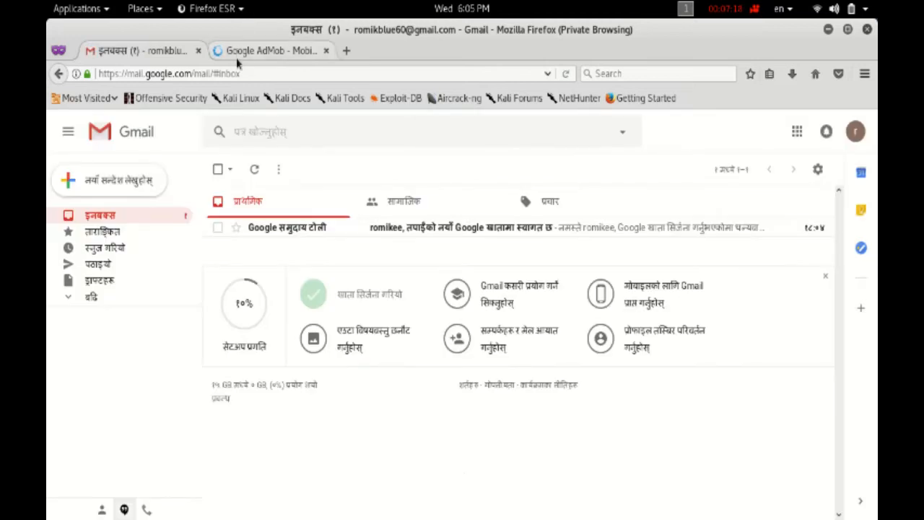
{"action": "left_click", "coordinate": [238, 52]}
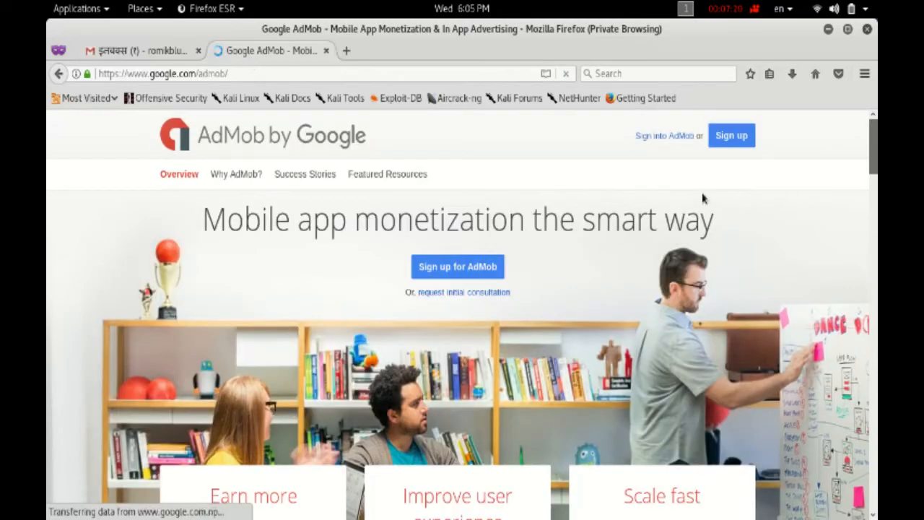
Start the AdMob sign-in with 'Sign into AdMob' and restore the browser window size.
{"action": "left_click", "coordinate": [664, 136]}
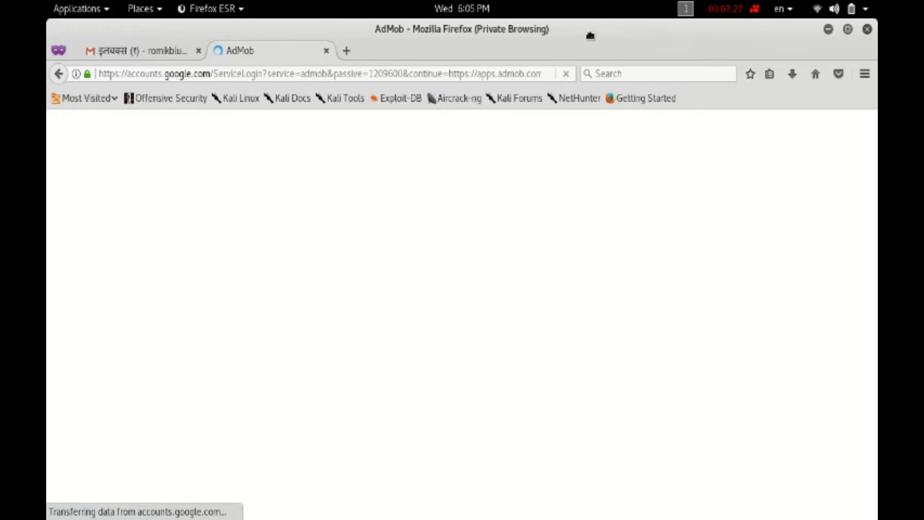
{"action": "double_click", "coordinate": [590, 33]}
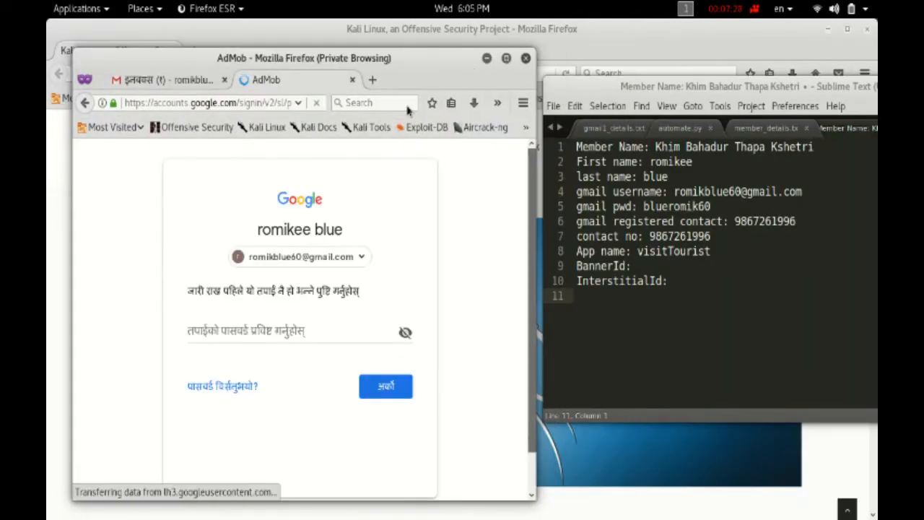
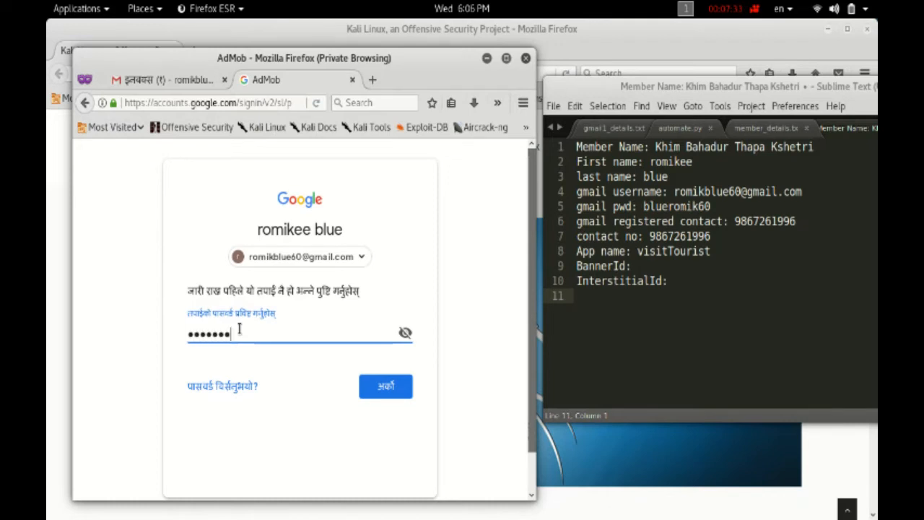
Finish entering the account password and submit it on the Google sign-in page.
{"action": "type", "text": "0"}
{"action": "left_click", "coordinate": [390, 386]}
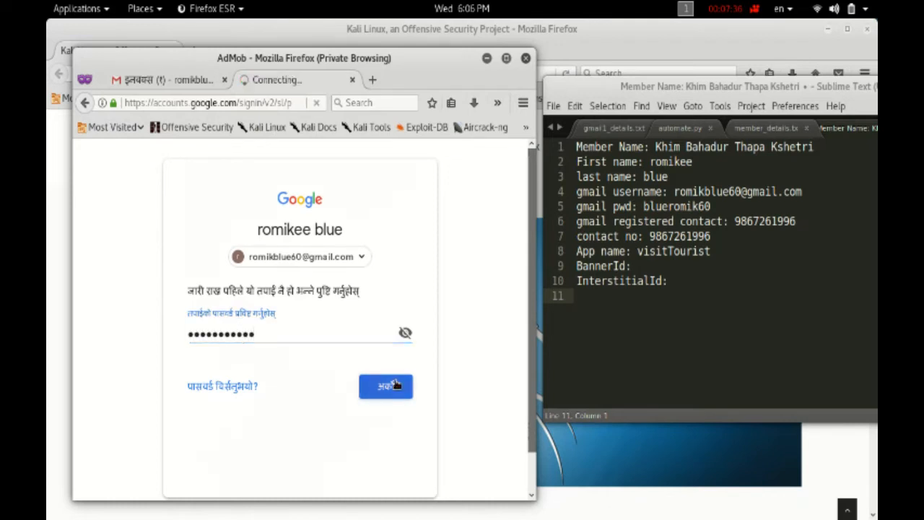
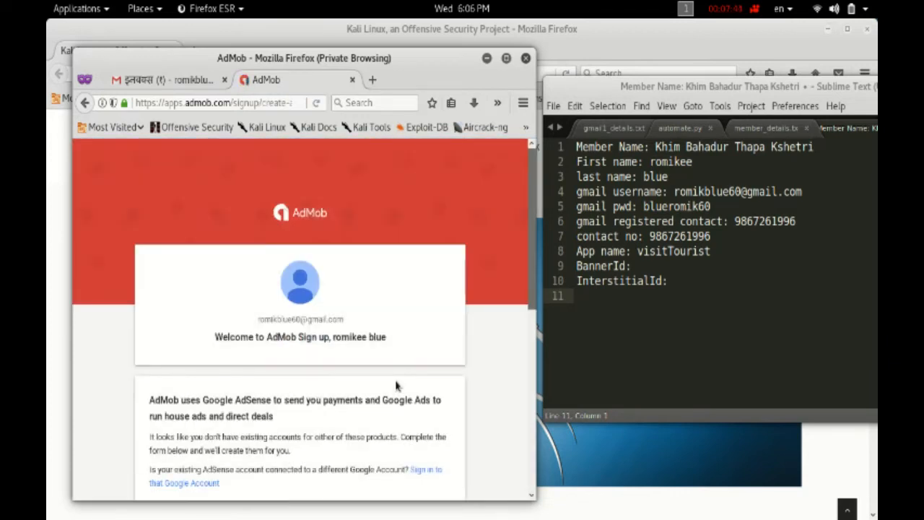
Set country to Nepal, time zone to (UTC+05:45) Kathmandu, and billing currency to US Dollar.
{"action": "double_click", "coordinate": [405, 58]}
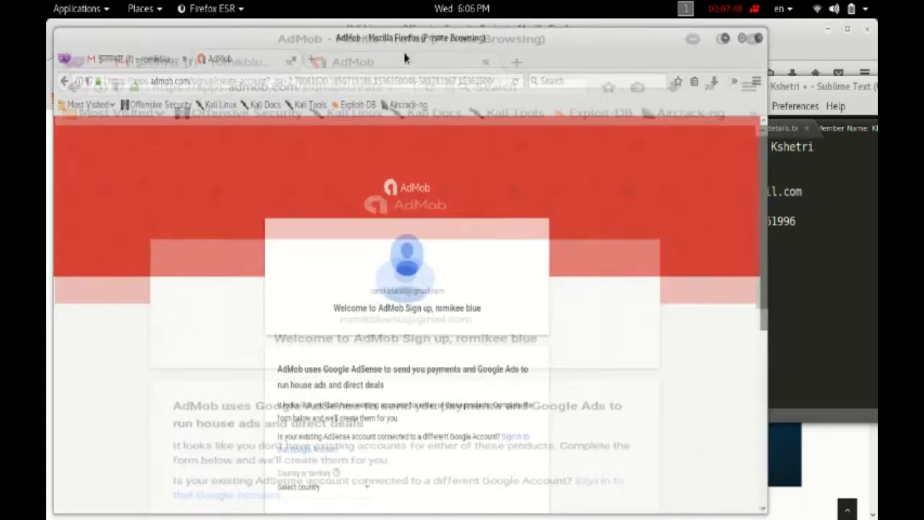
{"action": "scroll", "coordinate": [876, 365], "scroll_direction": "down", "scroll_amount": 5}
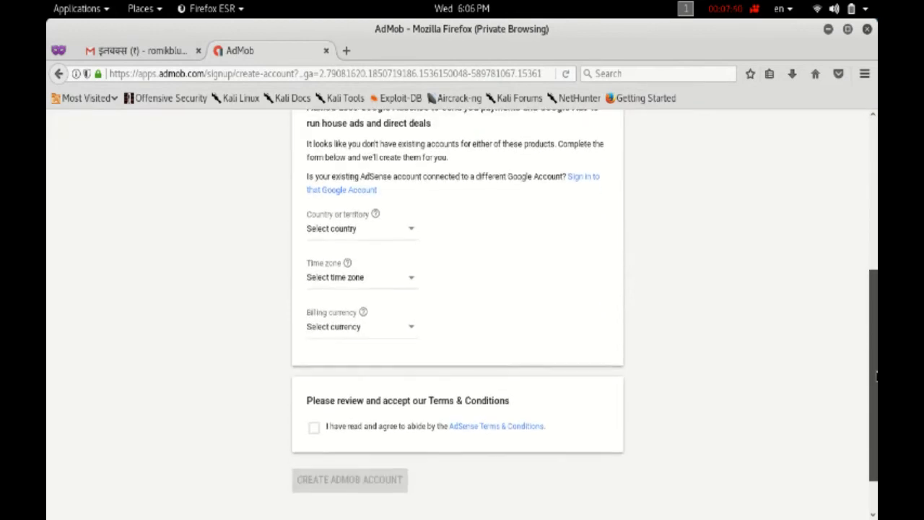
{"action": "mouse_move", "coordinate": [876, 365]}
{"action": "left_mouse_down"}
{"action": "mouse_move", "coordinate": [875, 258]}
{"action": "mouse_move", "coordinate": [876, 347]}
{"action": "left_mouse_up"}
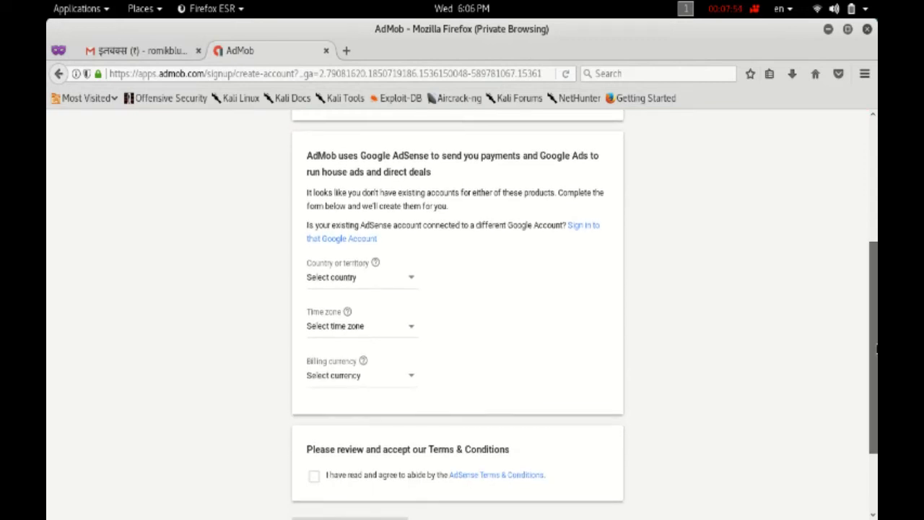
{"action": "left_click", "coordinate": [408, 279]}
{"action": "type", "text": "ne"}
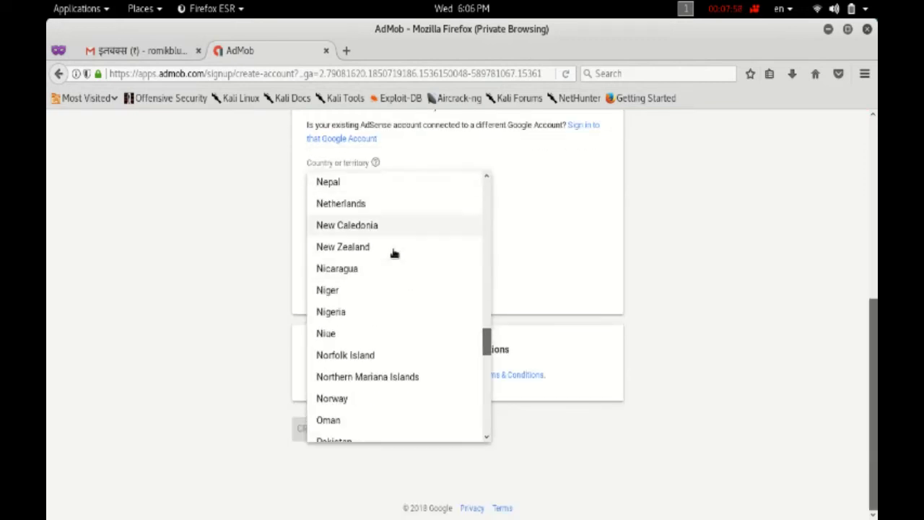
{"action": "left_click", "coordinate": [363, 182]}
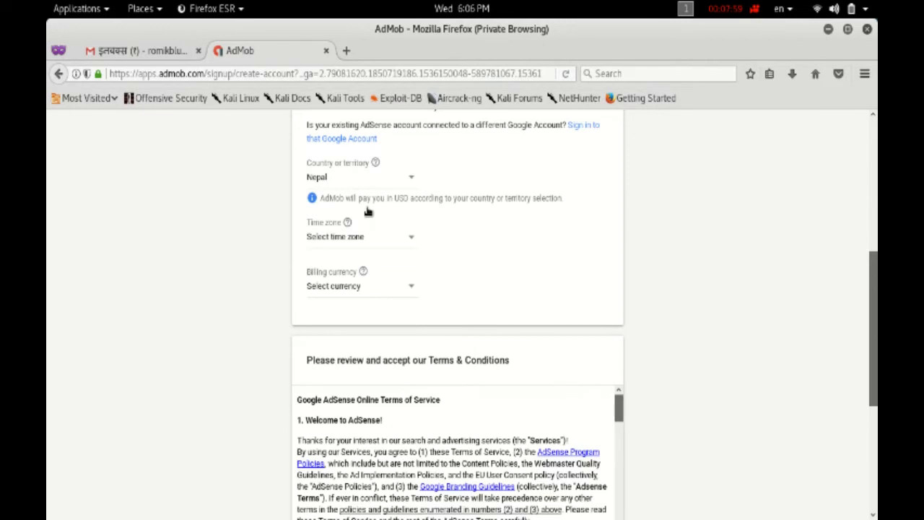
{"action": "left_click", "coordinate": [363, 246]}
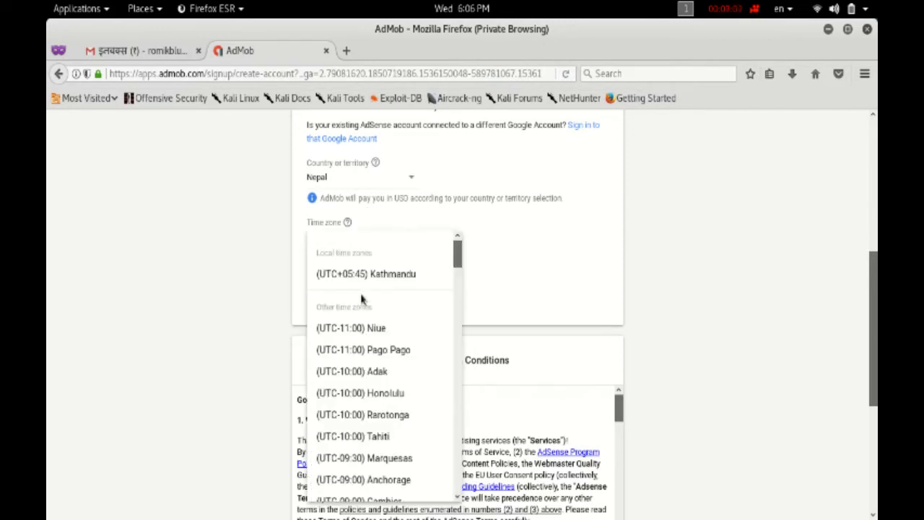
{"action": "left_click", "coordinate": [370, 278]}
{"action": "left_click", "coordinate": [391, 292]}
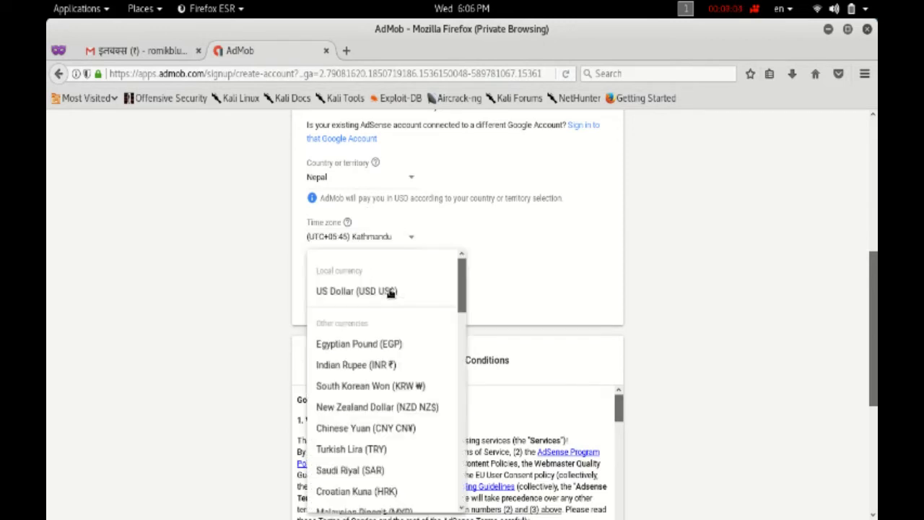
{"action": "left_click", "coordinate": [363, 293]}
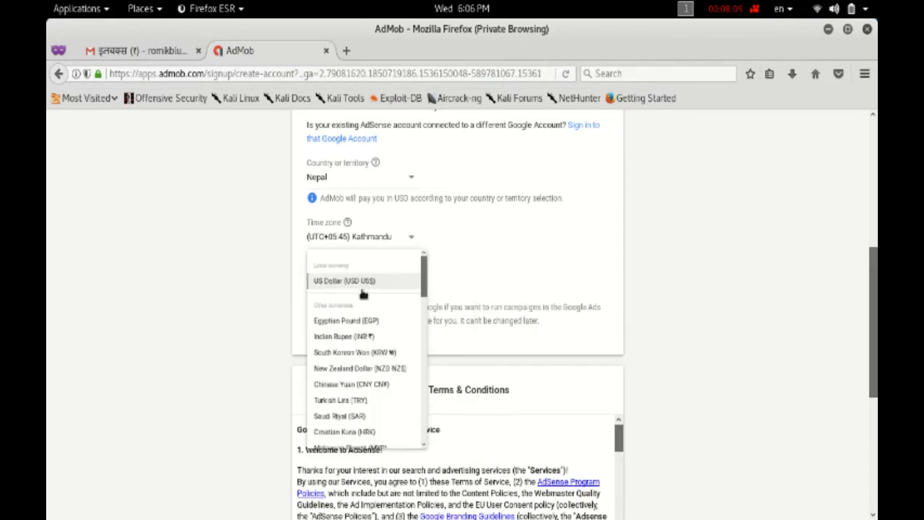
Scroll through the AdSense Terms & Conditions and tick the agreement checkbox.
{"action": "left_click_drag", "start_coordinate": [867, 308], "coordinate": [875, 458]}
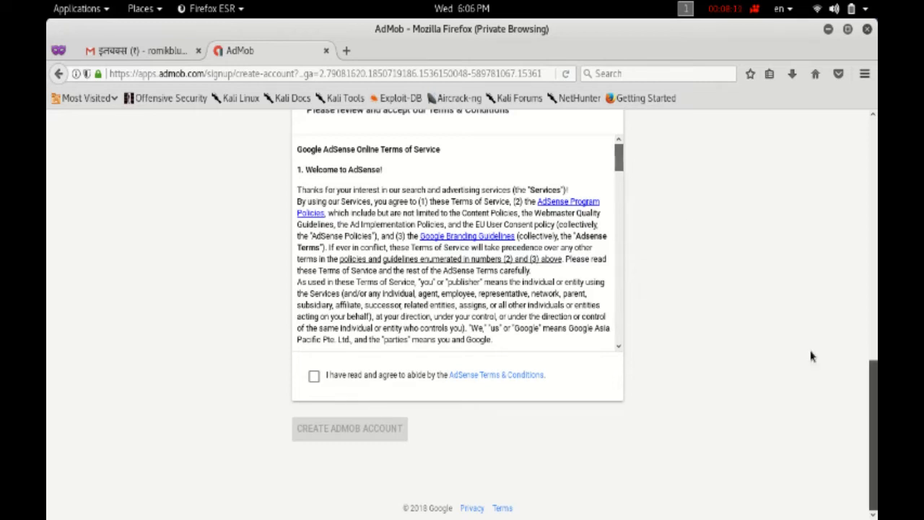
{"action": "left_click_drag", "start_coordinate": [876, 380], "coordinate": [876, 357]}
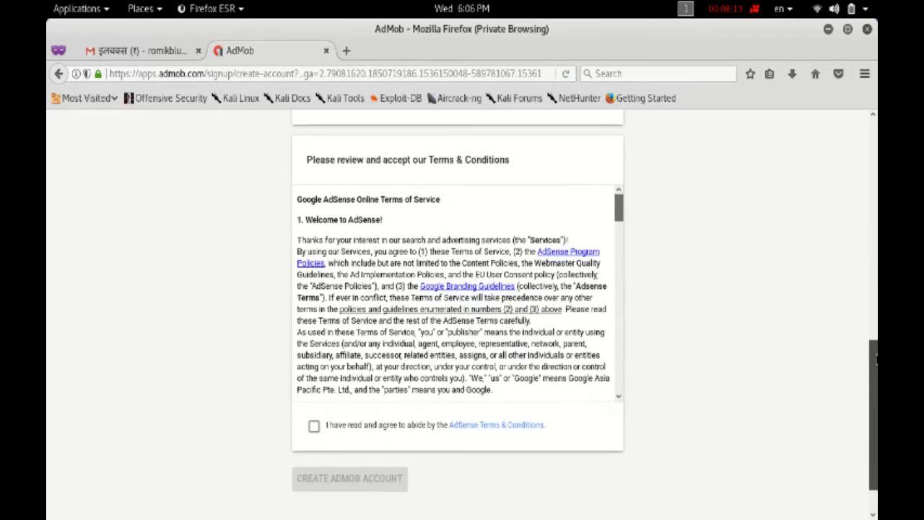
{"action": "left_click_drag", "start_coordinate": [618, 207], "coordinate": [625, 389]}
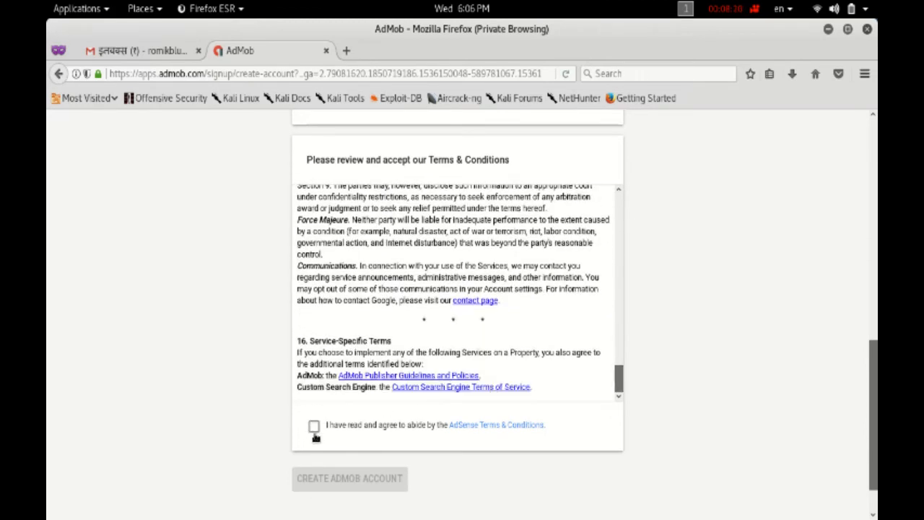
{"action": "left_click", "coordinate": [313, 427]}
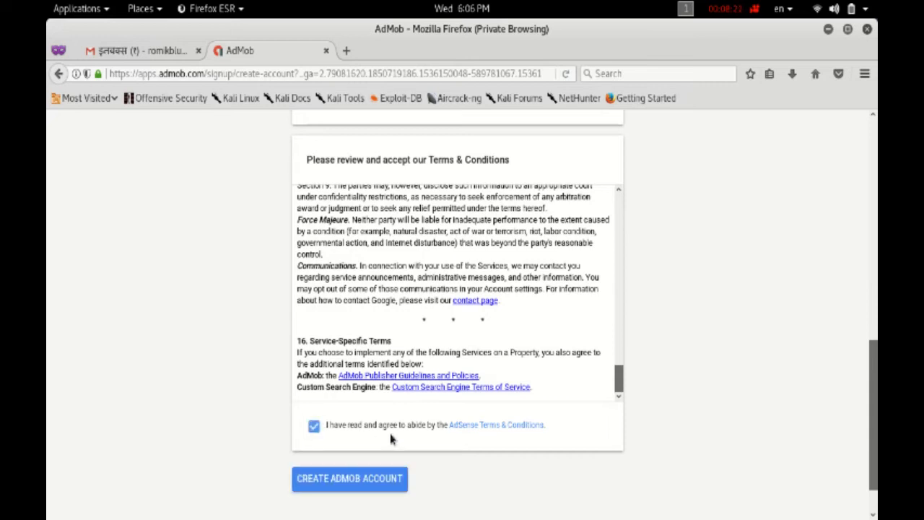
Create the AdMob account, answer Yes to all five email-tip preferences, and continue into AdMob.
{"action": "left_click", "coordinate": [320, 486]}
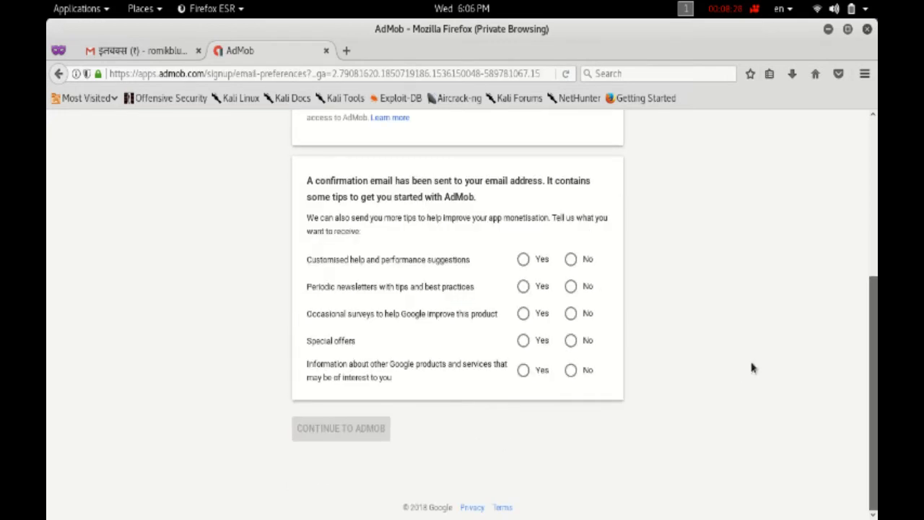
{"action": "scroll", "coordinate": [872, 361], "scroll_direction": "up", "scroll_amount": 1}
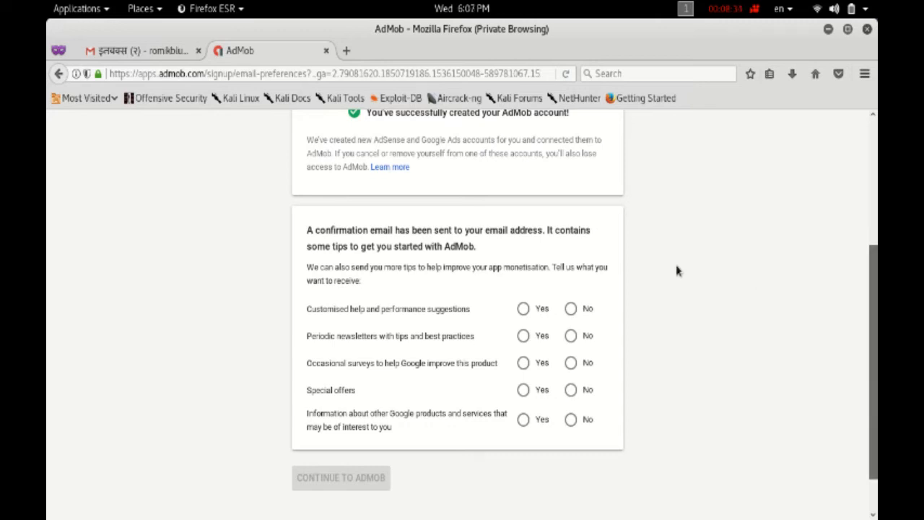
{"action": "left_click", "coordinate": [522, 311]}
{"action": "left_click", "coordinate": [523, 336]}
{"action": "left_click", "coordinate": [523, 363]}
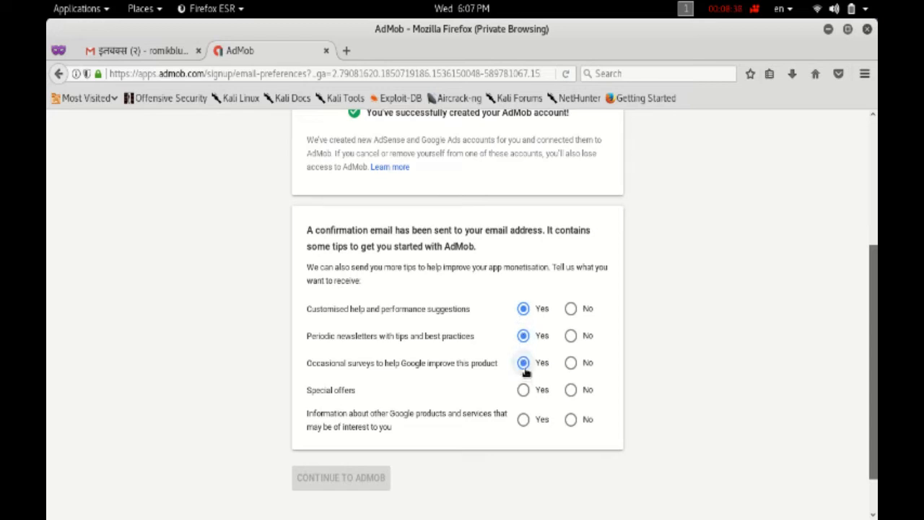
{"action": "left_click", "coordinate": [522, 390]}
{"action": "left_click", "coordinate": [524, 420]}
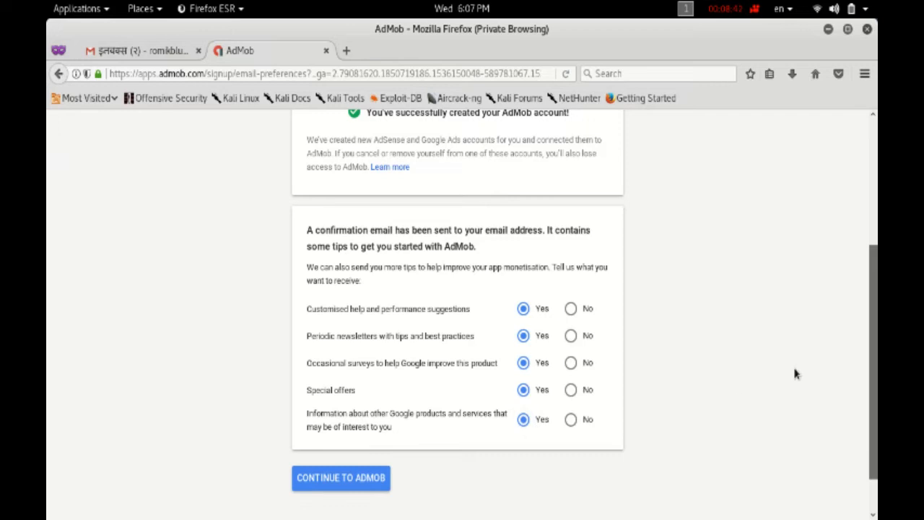
{"action": "scroll", "coordinate": [873, 367], "scroll_direction": "down", "scroll_amount": 1}
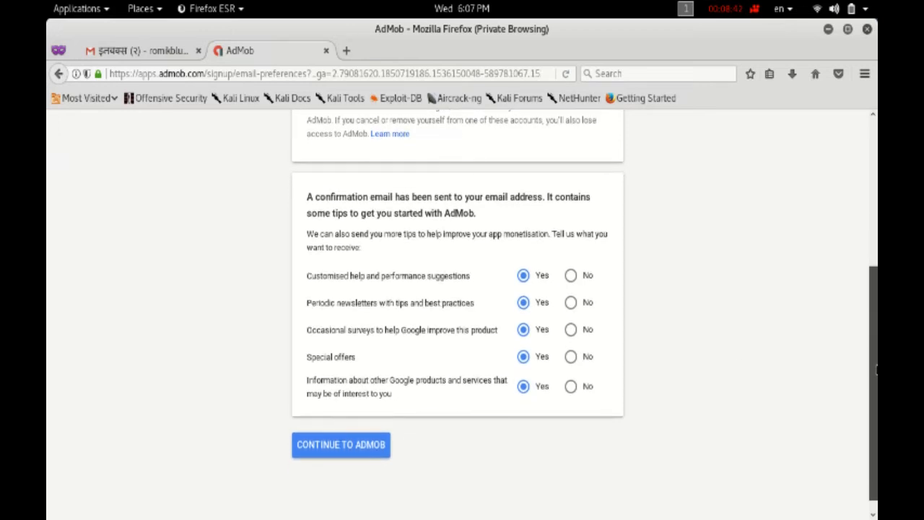
{"action": "left_click", "coordinate": [337, 444]}
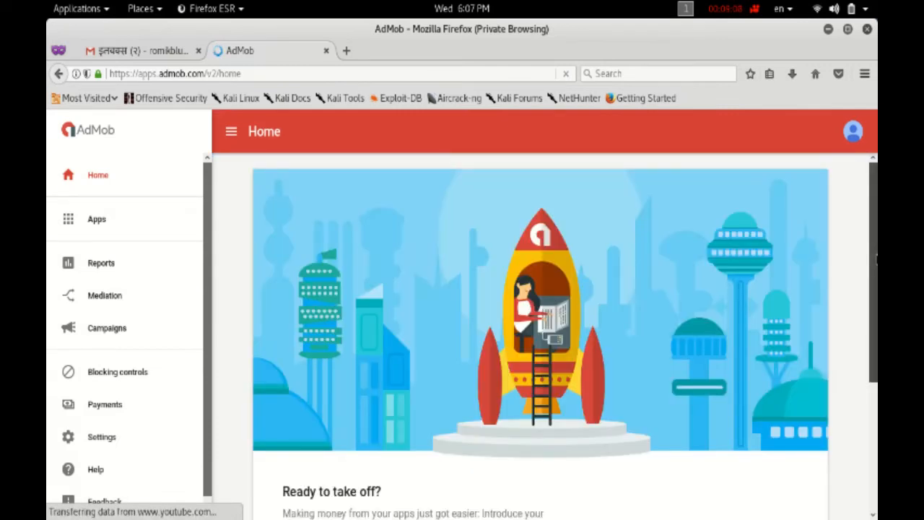
Get started, leave the setup for the Apps section, and choose Add your first app.
{"action": "left_click", "coordinate": [874, 417]}
{"action": "left_click_drag", "start_coordinate": [876, 418], "coordinate": [876, 395]}
{"action": "left_click", "coordinate": [301, 446]}
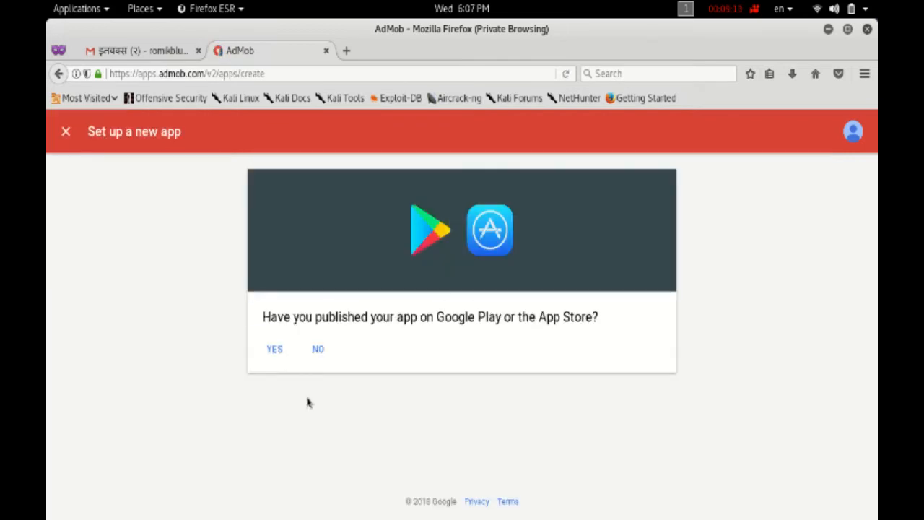
{"action": "left_click", "coordinate": [65, 131]}
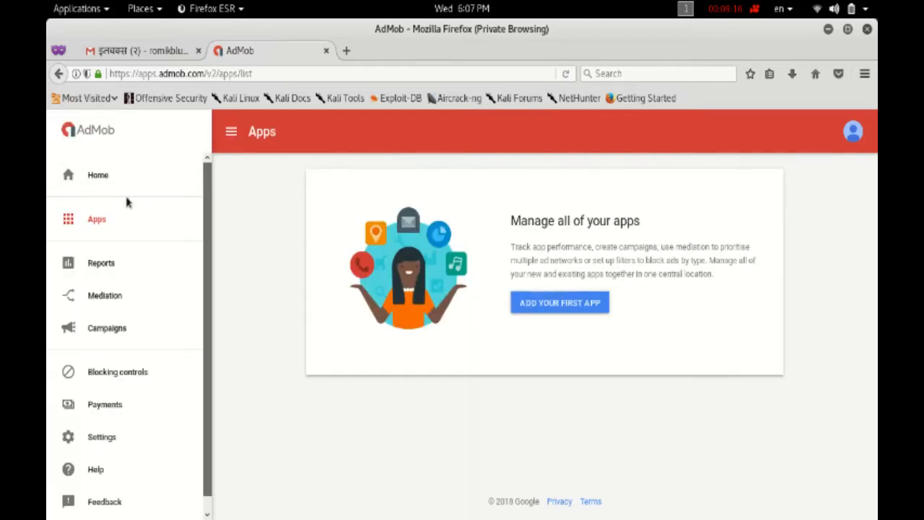
{"action": "left_click", "coordinate": [95, 222]}
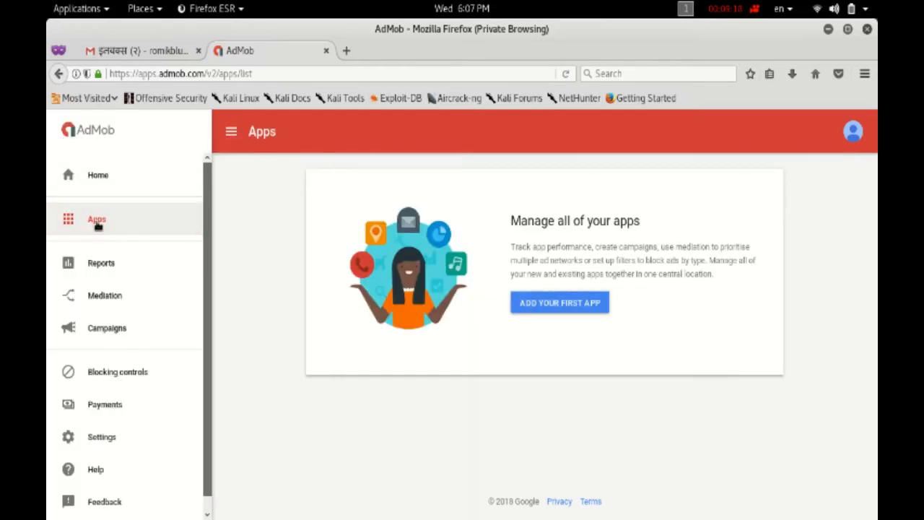
{"action": "left_click", "coordinate": [594, 308]}
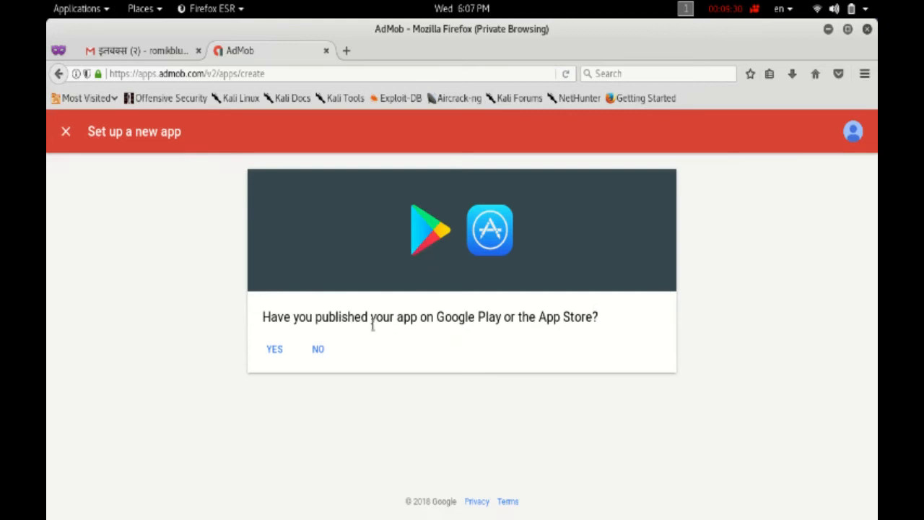
Add the unpublished Android app vistiTouris and maximize the browser on its confirmation page.
{"action": "left_click", "coordinate": [320, 348]}
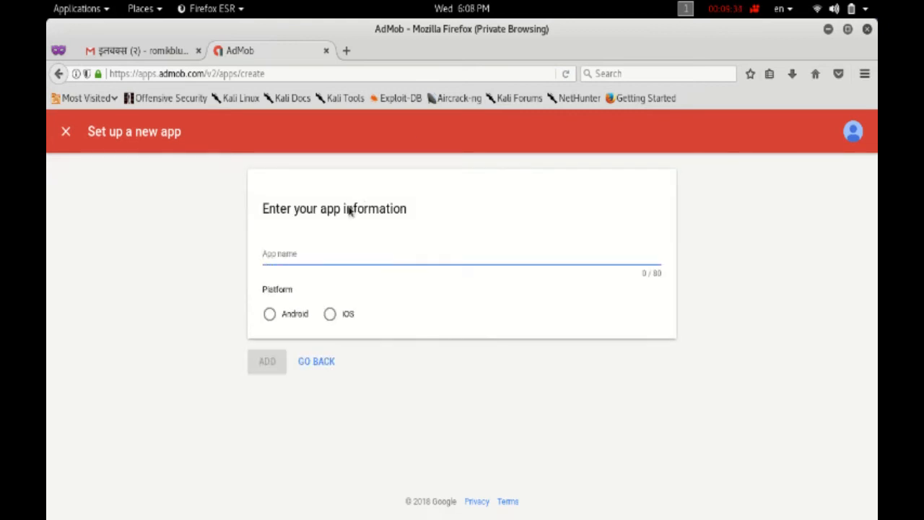
{"action": "right_click", "coordinate": [316, 249]}
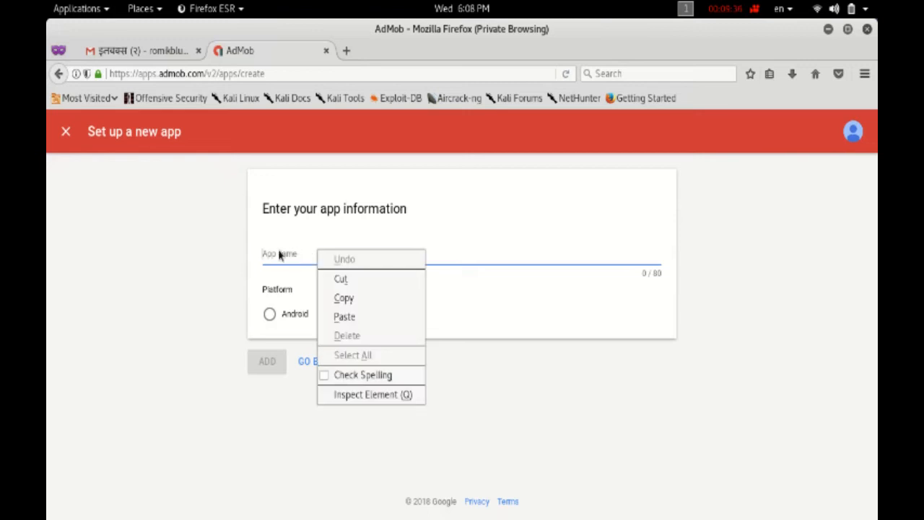
{"action": "left_click", "coordinate": [278, 251]}
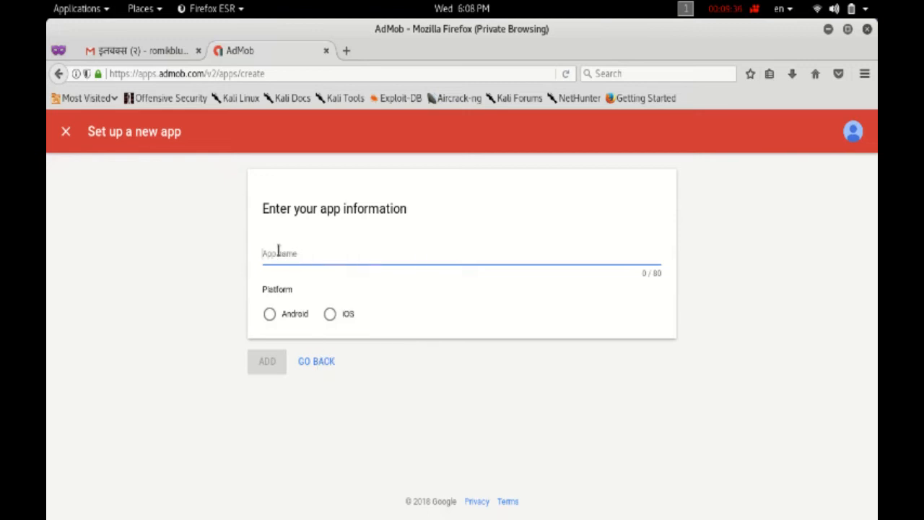
{"action": "double_click", "coordinate": [516, 27]}
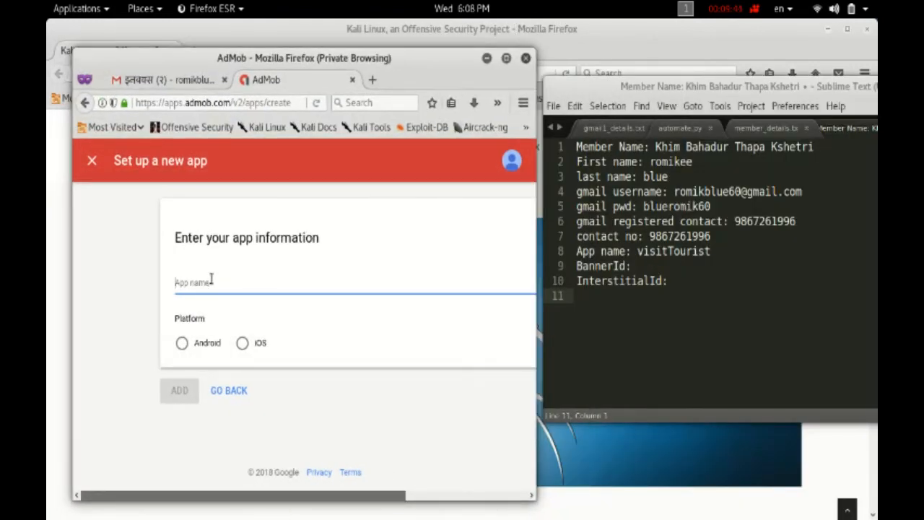
{"action": "type", "text": "visit"}
{"action": "left_click", "coordinate": [182, 344]}
{"action": "left_click", "coordinate": [179, 391]}
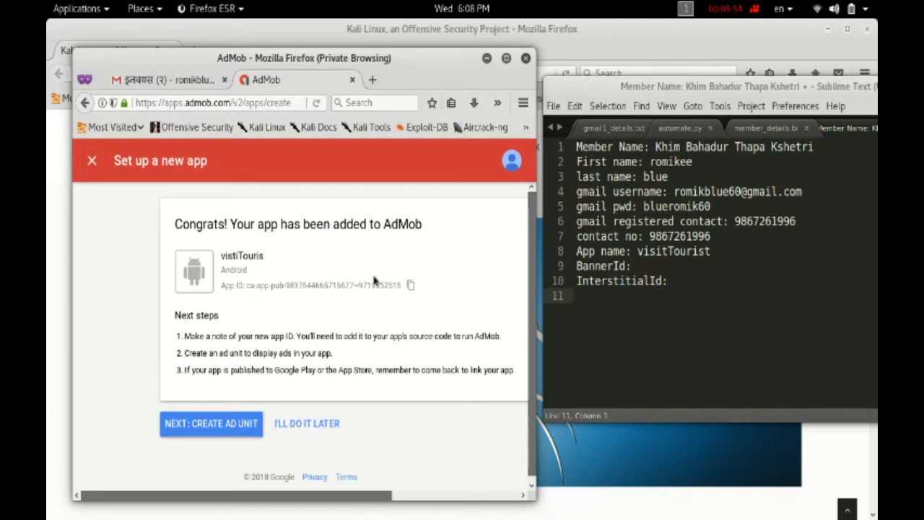
{"action": "double_click", "coordinate": [426, 62]}
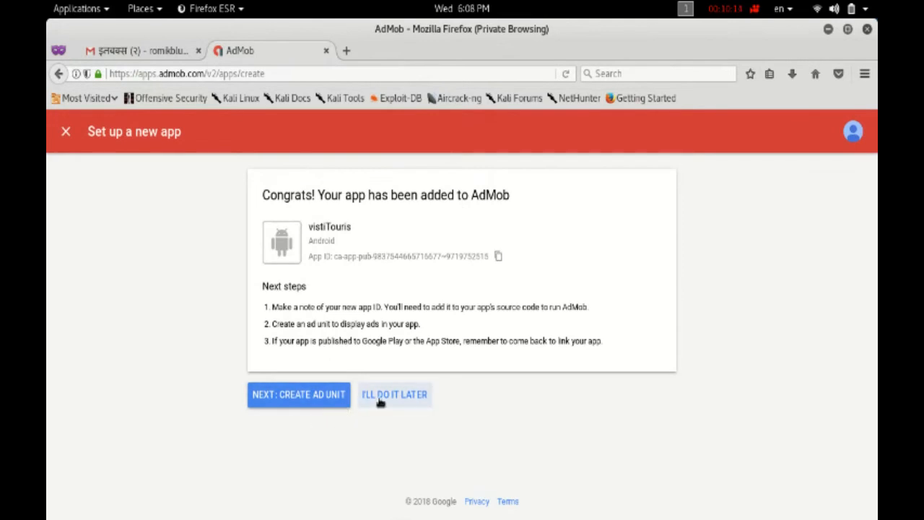
Create the Banner ad unit toursit_banner for vistiTouris, then start creating another ad unit.
{"action": "left_click", "coordinate": [321, 401]}
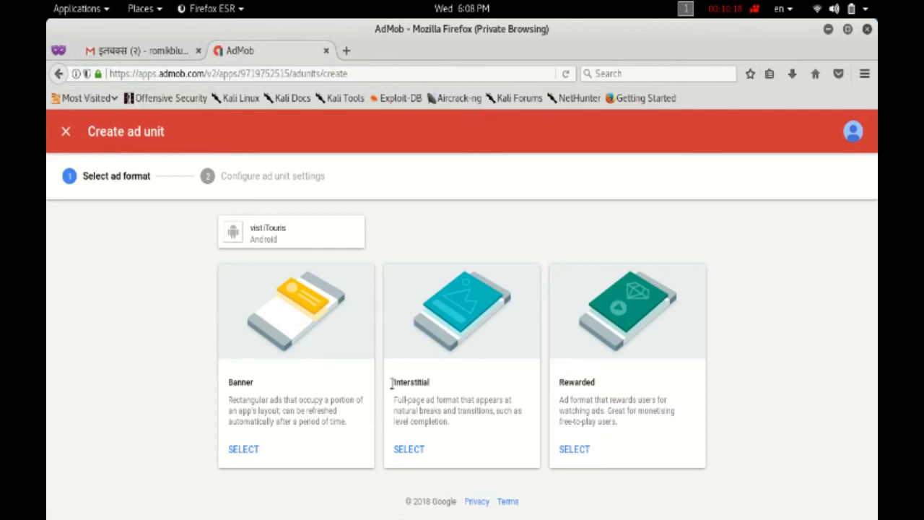
{"action": "left_click", "coordinate": [245, 456]}
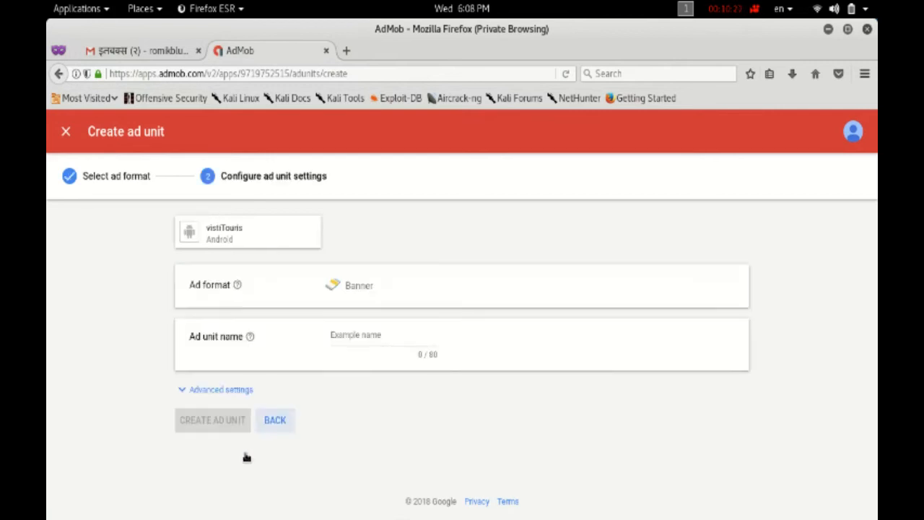
{"action": "left_click", "coordinate": [356, 332]}
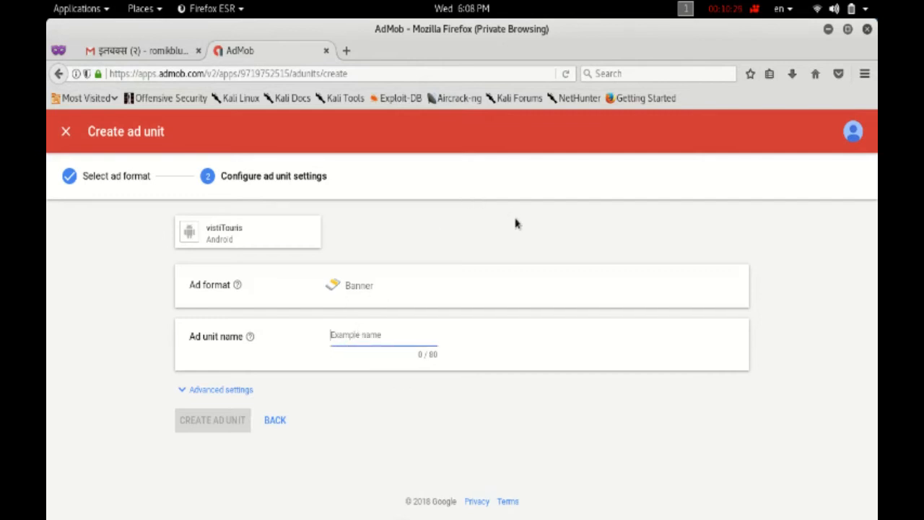
{"action": "type", "text": "tou"}
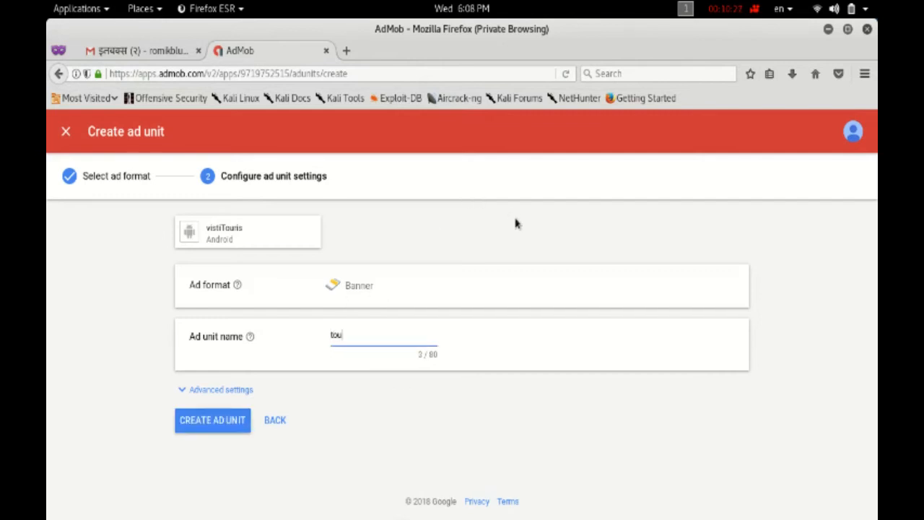
{"action": "type", "text": "ris"}
{"action": "type", "text": "t_banner"}
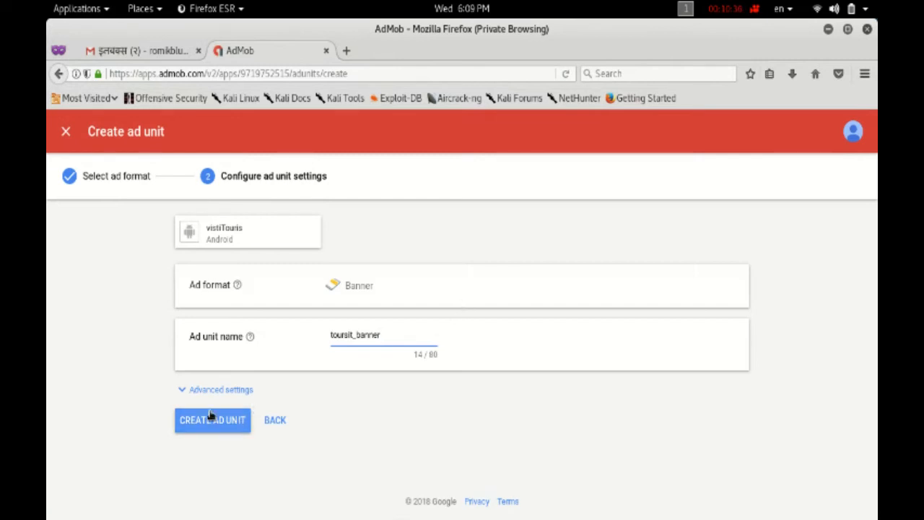
{"action": "left_click", "coordinate": [190, 392]}
{"action": "scroll", "coordinate": [775, 337], "scroll_direction": "down", "scroll_amount": 5}
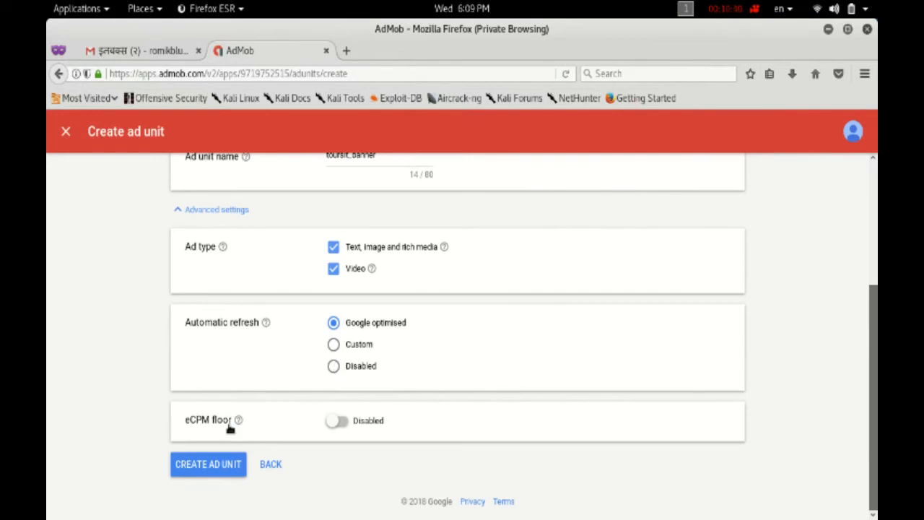
{"action": "left_click", "coordinate": [206, 465]}
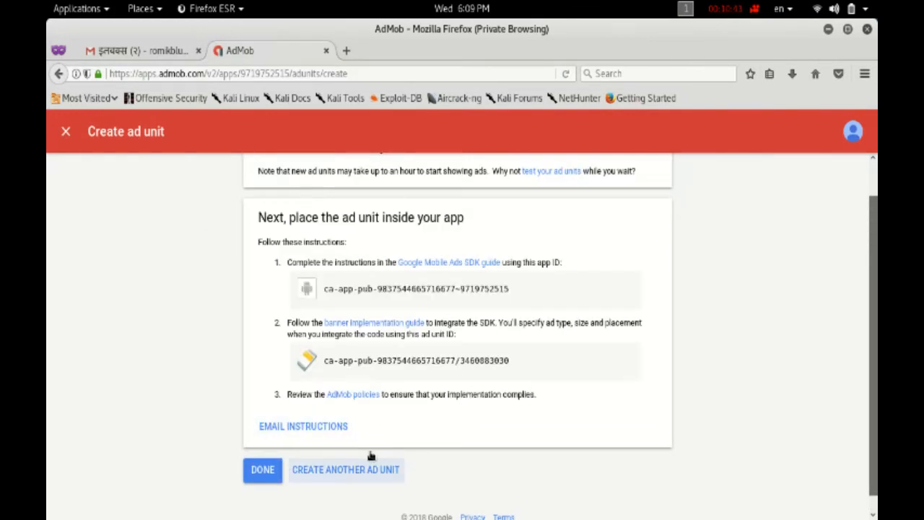
{"action": "left_click", "coordinate": [355, 470]}
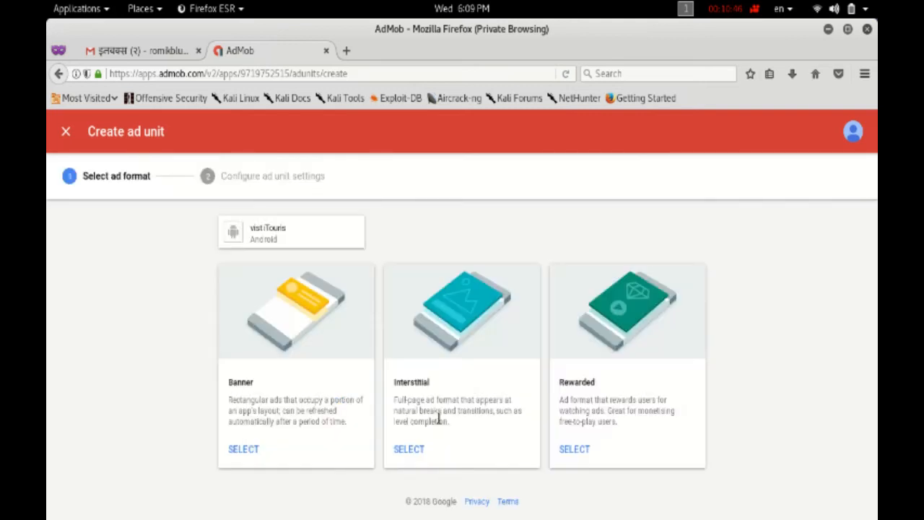
Create an Interstitial ad unit named tourist_interstitial and view its ad unit ID.
{"action": "left_click", "coordinate": [403, 451]}
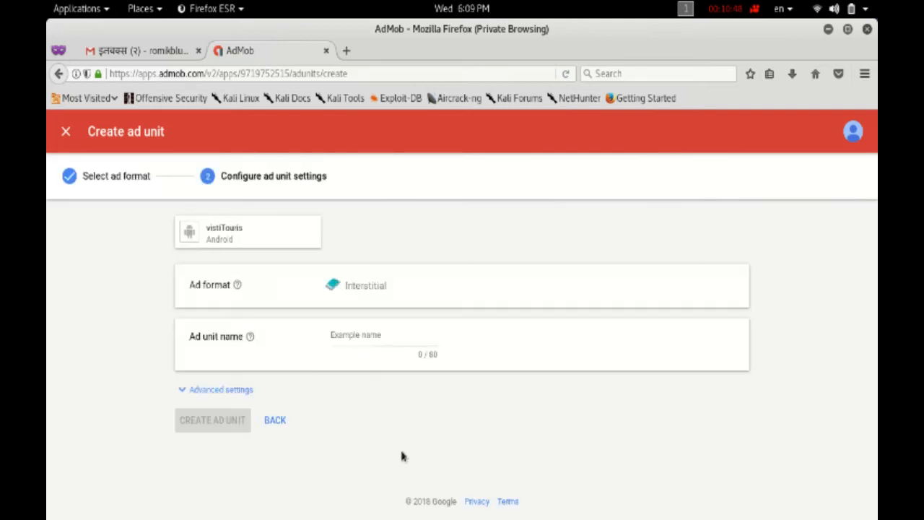
{"action": "left_click", "coordinate": [354, 334]}
{"action": "type", "text": "trou"}
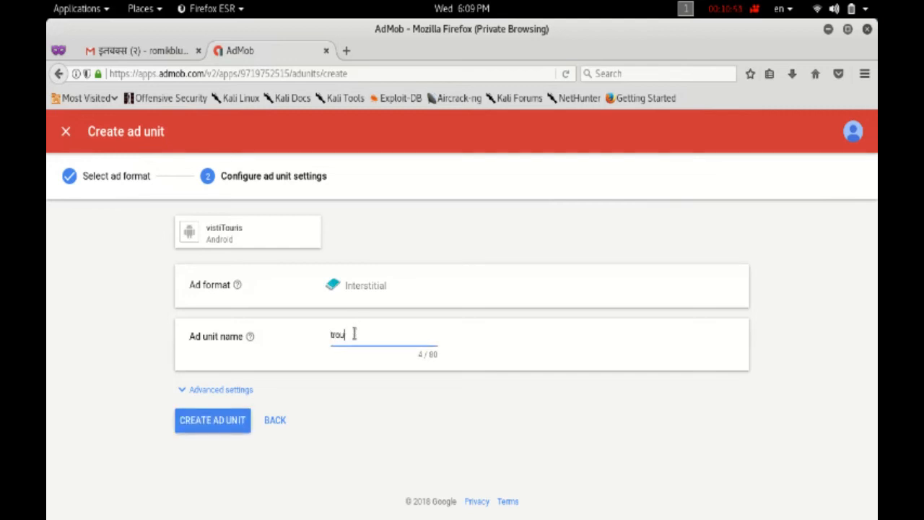
{"action": "key", "text": "BackSpace"}
{"action": "key", "text": "BackSpace"}
{"action": "key", "text": "BackSpace"}
{"action": "type", "text": "ouristline"}
{"action": "type", "text": "terstit"}
{"action": "type", "text": "i"}
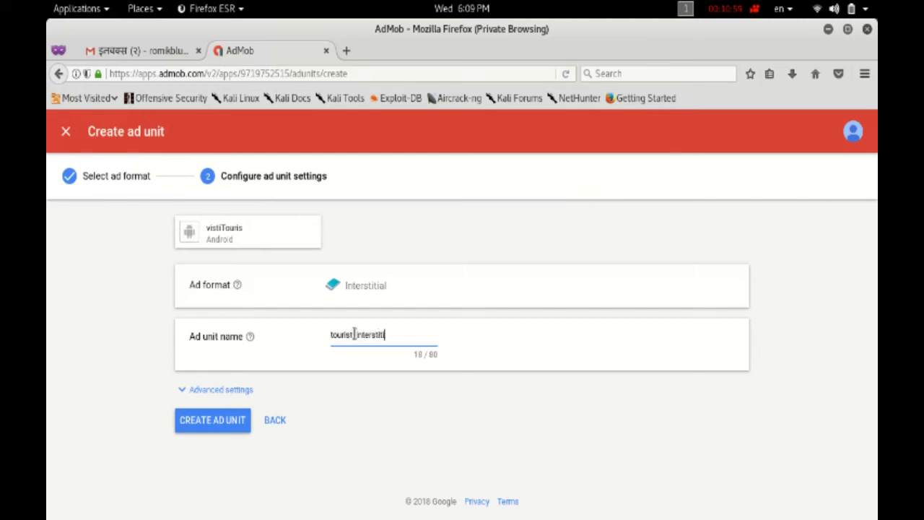
{"action": "type", "text": "al"}
{"action": "left_click", "coordinate": [231, 420]}
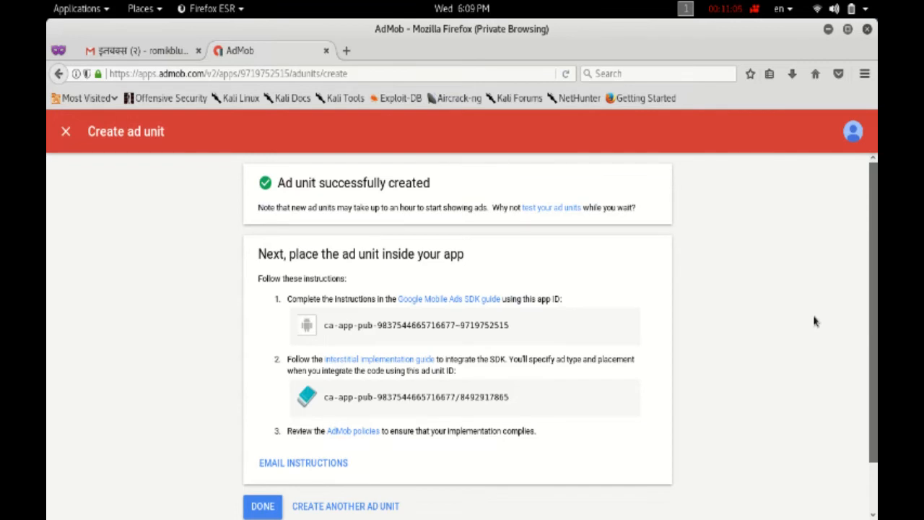
{"action": "left_click_drag", "start_coordinate": [874, 281], "coordinate": [876, 210]}
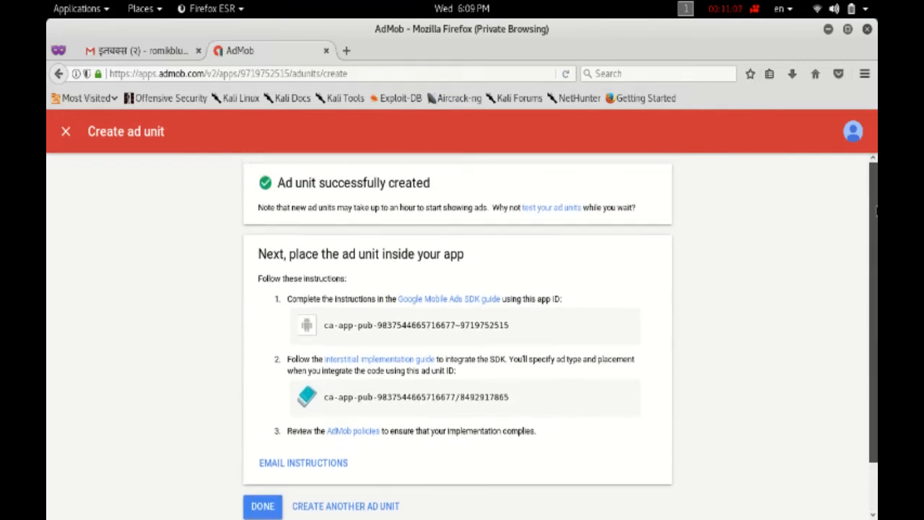
Finish ad unit setup, go to Payments, and choose Set up payments.
{"action": "left_click", "coordinate": [263, 506]}
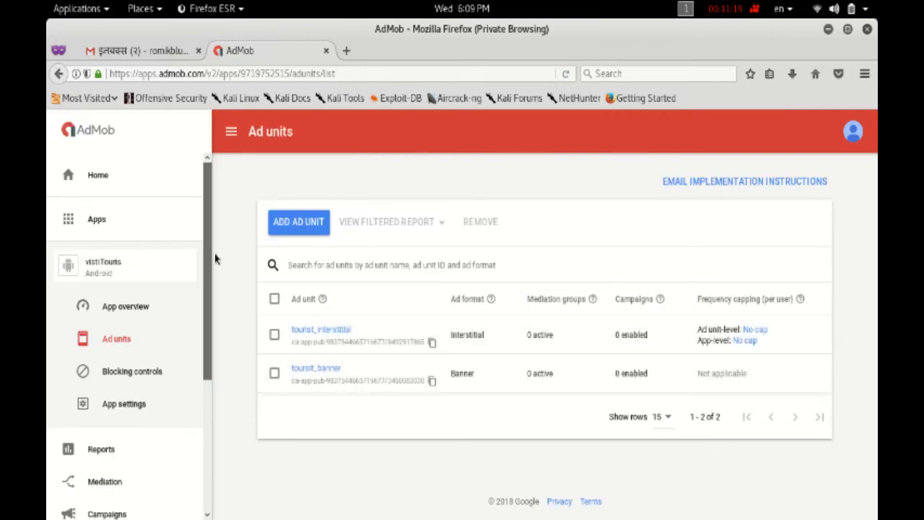
{"action": "left_click_drag", "start_coordinate": [206, 249], "coordinate": [206, 369]}
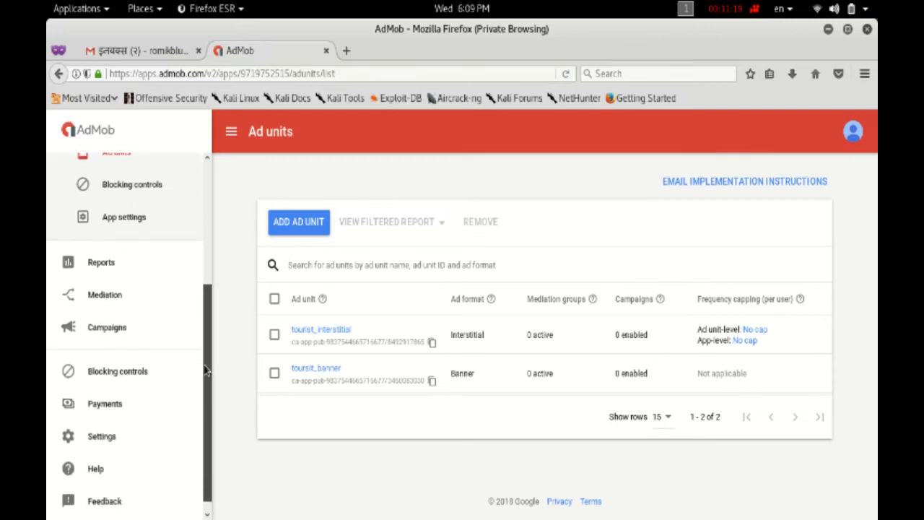
{"action": "left_click", "coordinate": [113, 406]}
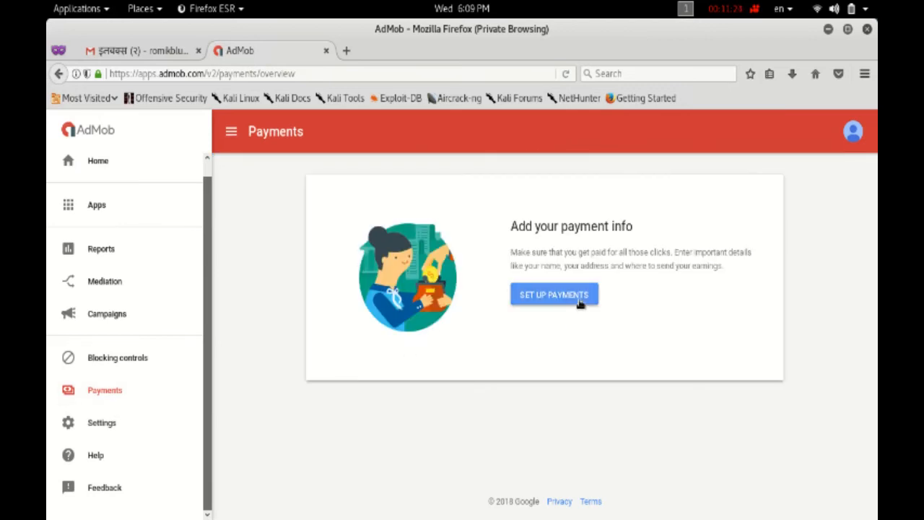
{"action": "left_click", "coordinate": [579, 303]}
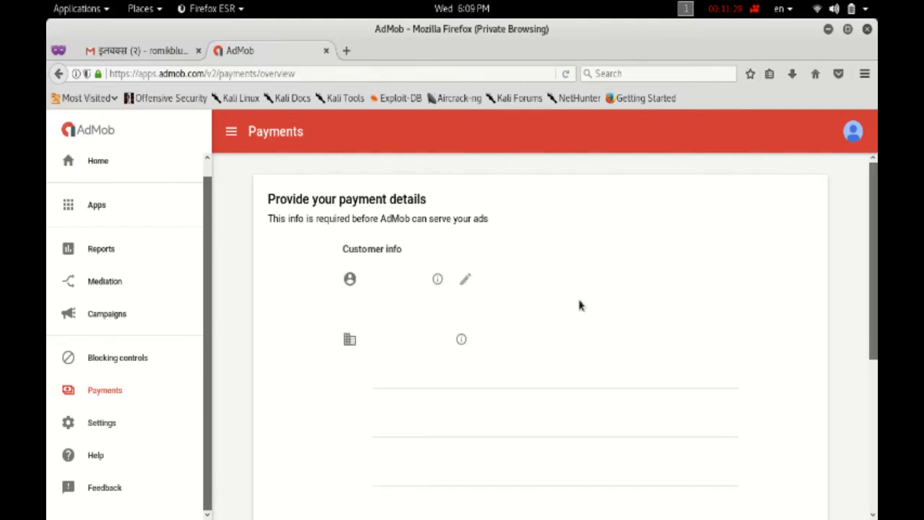
Select the existing text in the Name field and restore the browser to a smaller window.
{"action": "left_click_drag", "start_coordinate": [875, 195], "coordinate": [877, 257]}
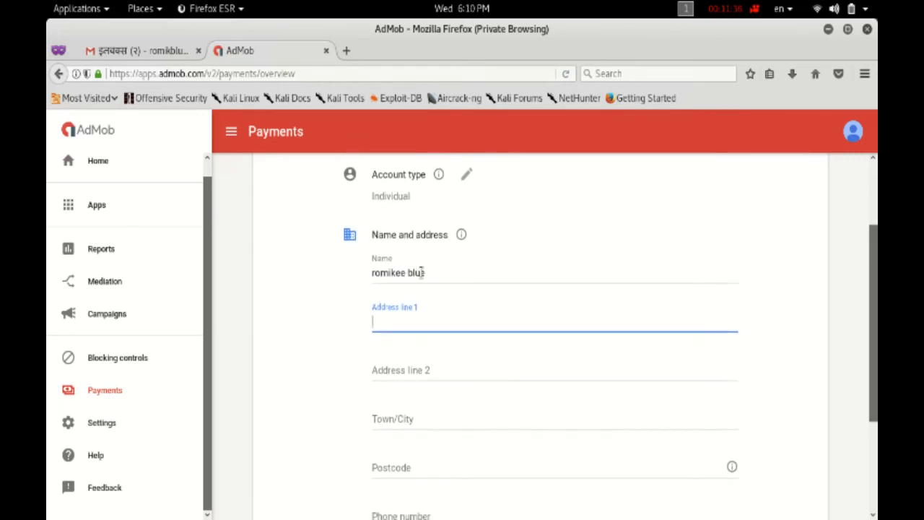
{"action": "left_click_drag", "start_coordinate": [426, 272], "coordinate": [350, 287]}
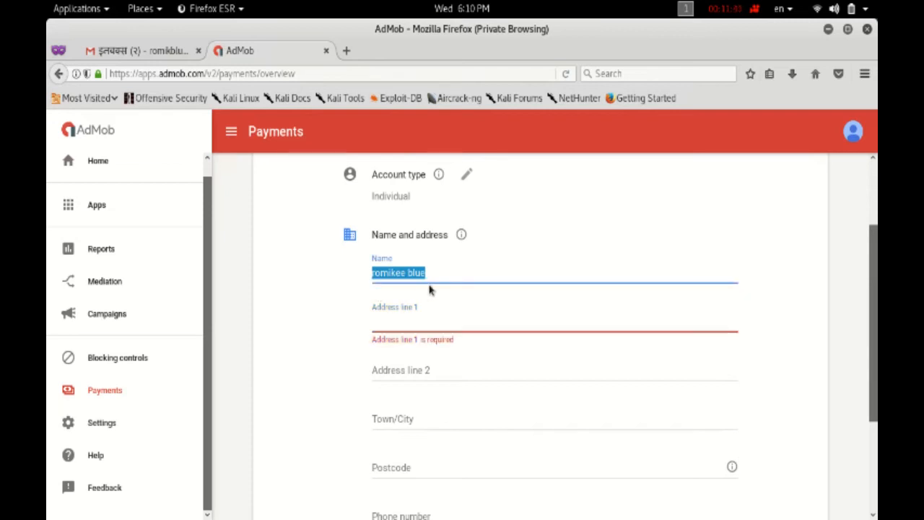
{"action": "double_click", "coordinate": [455, 31]}
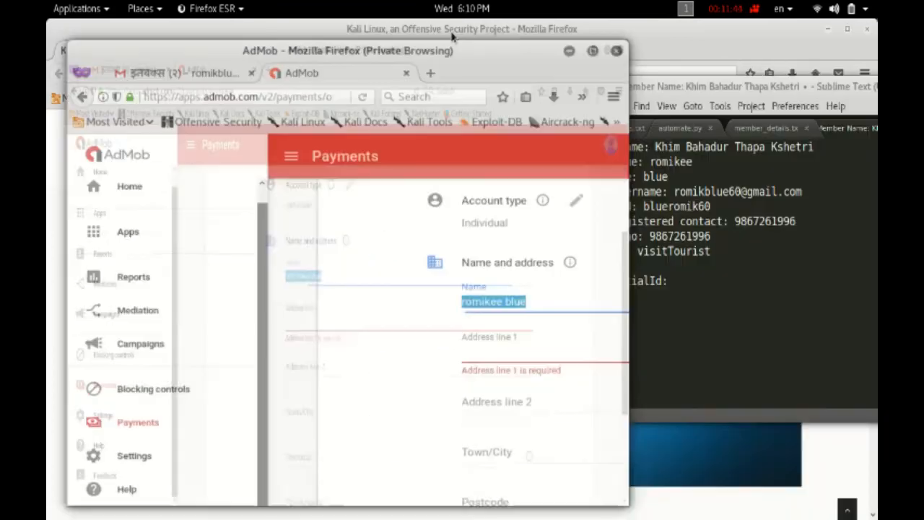
Enter the payee's full name and the first street address line.
{"action": "left_click_drag", "start_coordinate": [408, 70], "coordinate": [408, 57]}
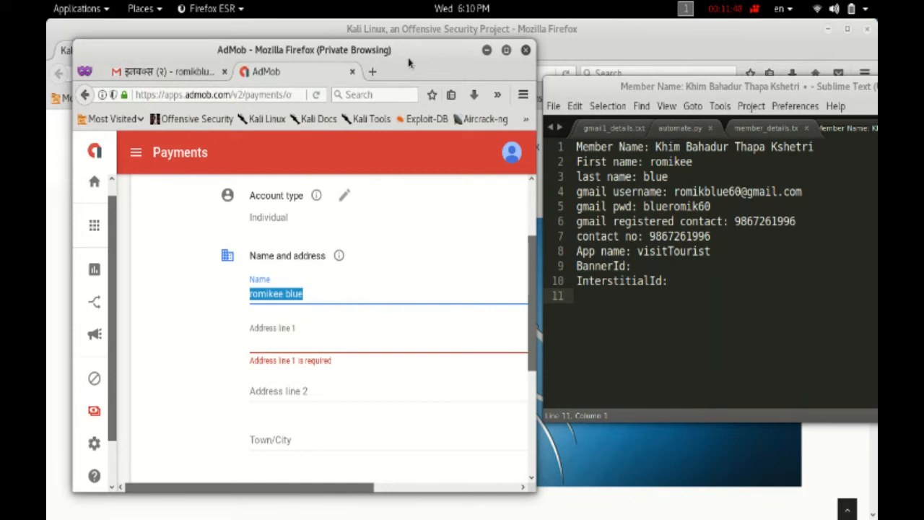
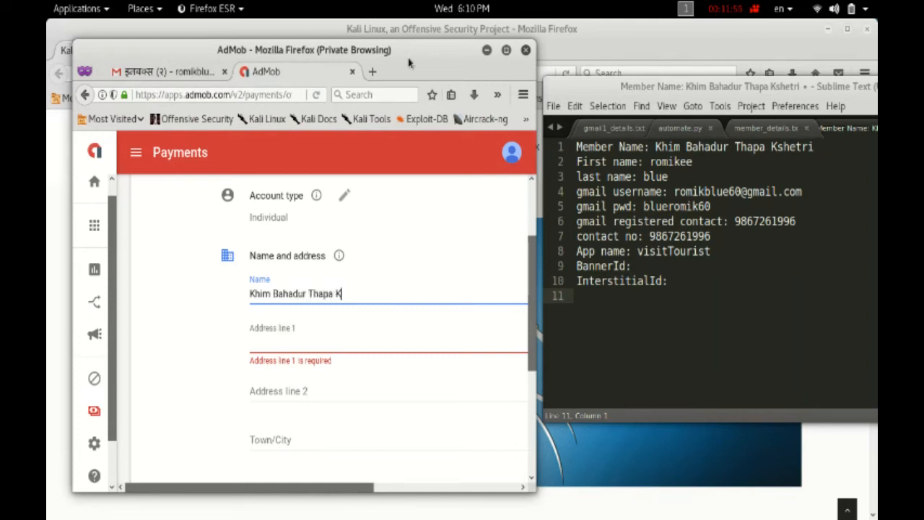
{"action": "left_click", "coordinate": [295, 351]}
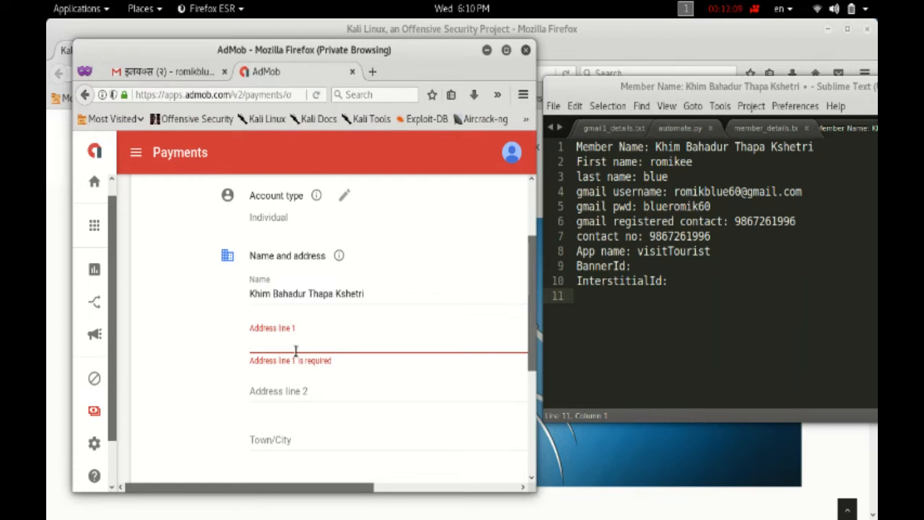
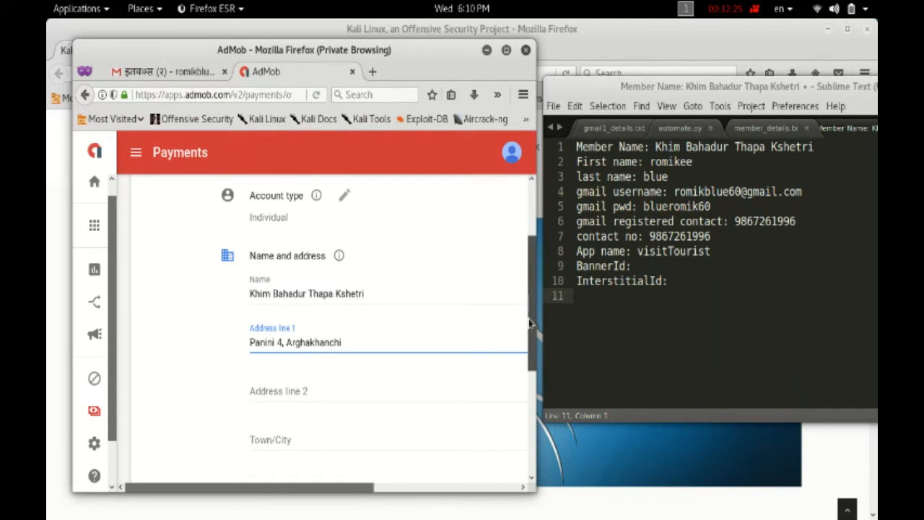
Fill in the second address line and the town/city on the payment form.
{"action": "scroll", "coordinate": [530, 330], "scroll_direction": "down", "scroll_amount": 2}
{"action": "scroll", "coordinate": [531, 330], "scroll_direction": "down", "scroll_amount": 3}
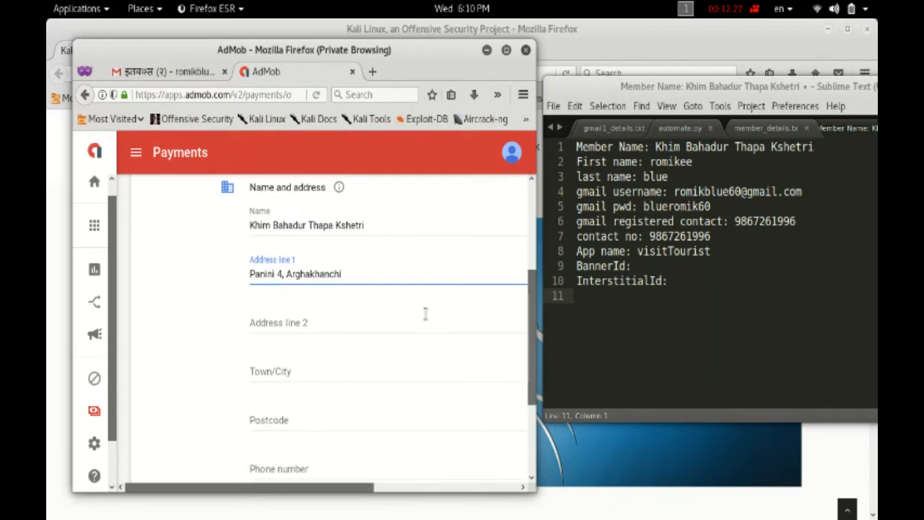
{"action": "left_click", "coordinate": [337, 321]}
{"action": "type", "text": "T"}
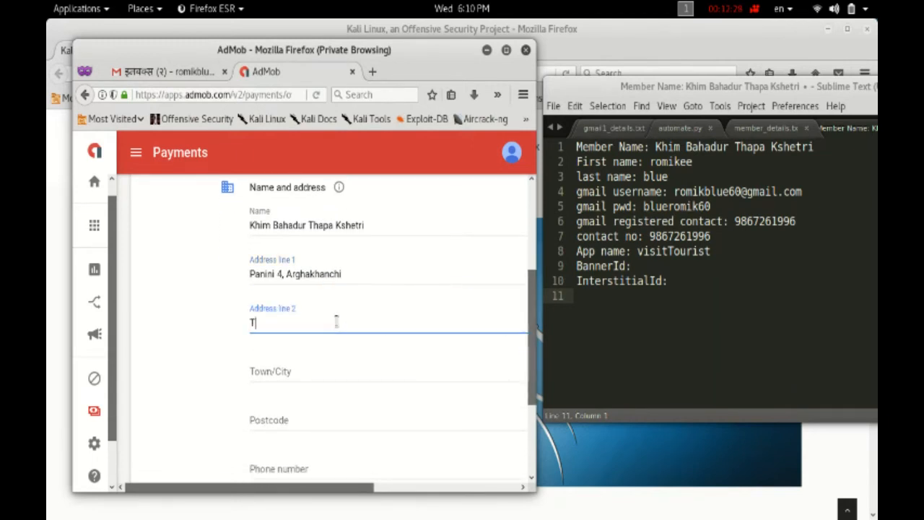
{"action": "type", "text": "rnsen palpa"}
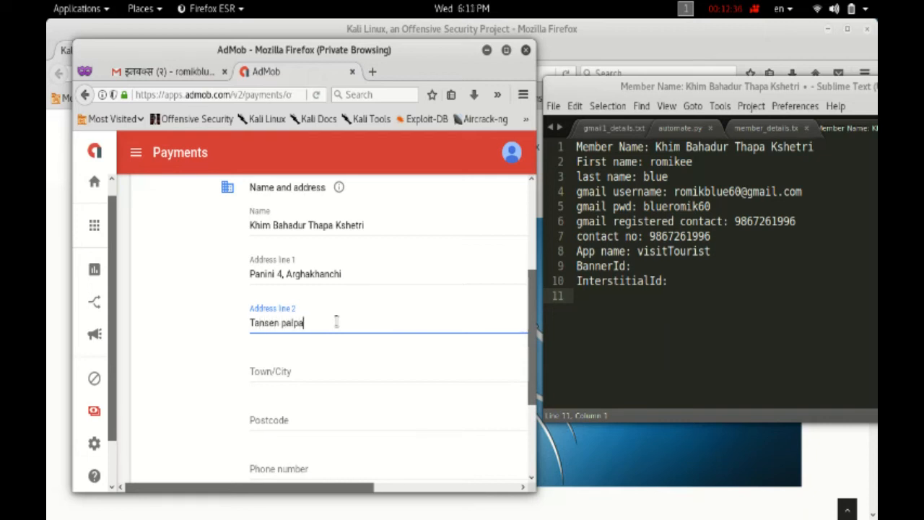
{"action": "left_click", "coordinate": [303, 369]}
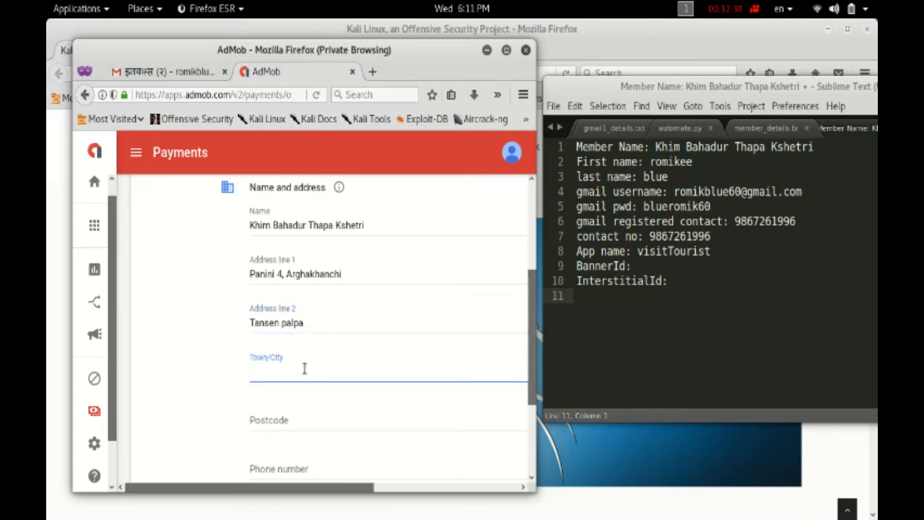
{"action": "type", "text": "Tansen"}
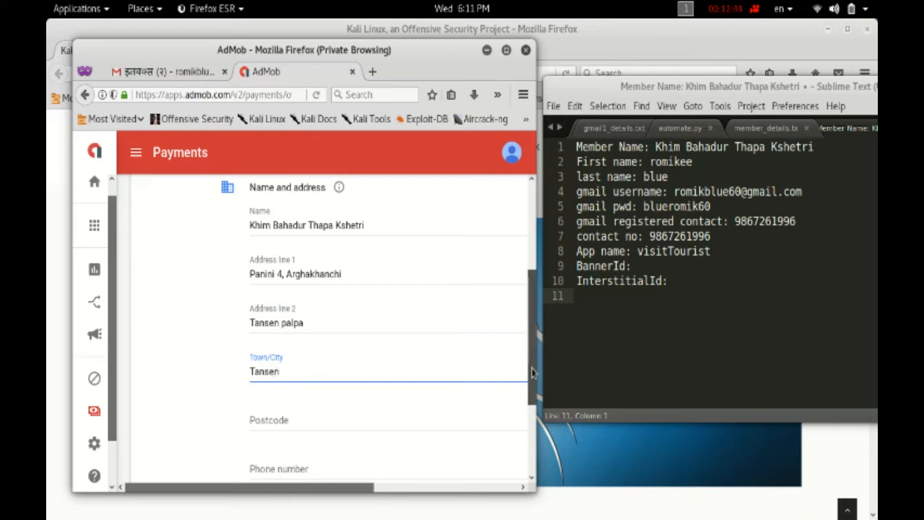
{"action": "left_click_drag", "start_coordinate": [532, 369], "coordinate": [527, 415]}
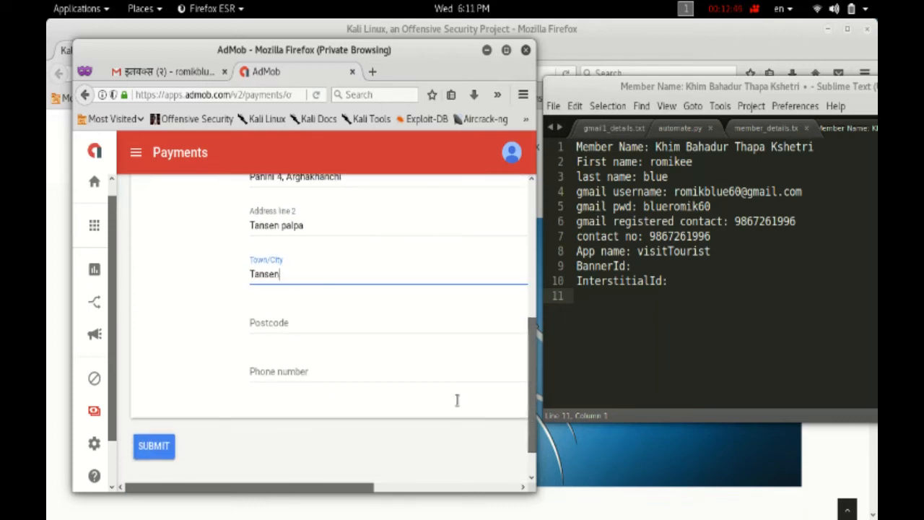
Enter the payee's postcode and maximize the browser window.
{"action": "left_click", "coordinate": [299, 322]}
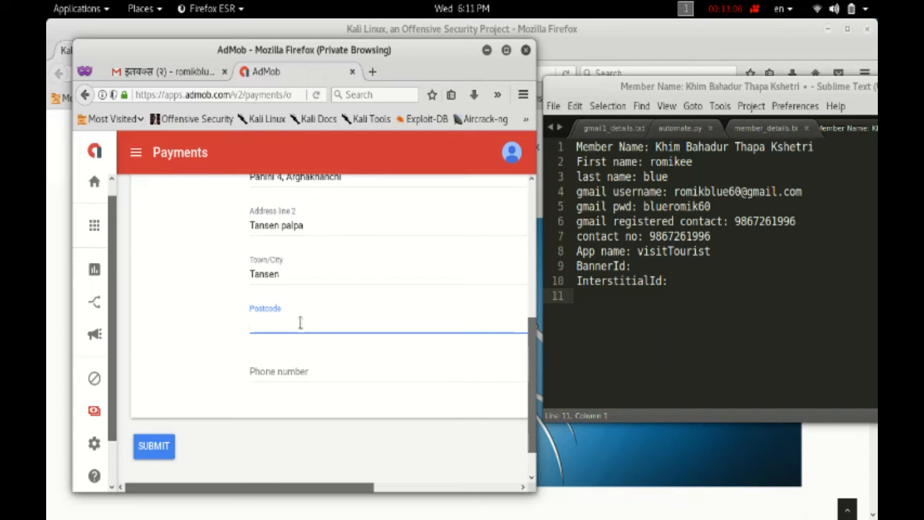
{"action": "type", "text": "32"}
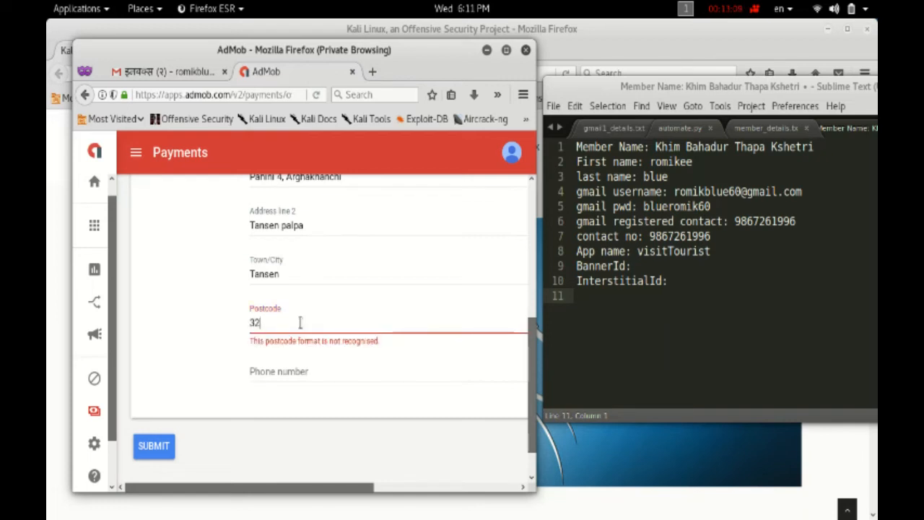
{"action": "type", "text": "500"}
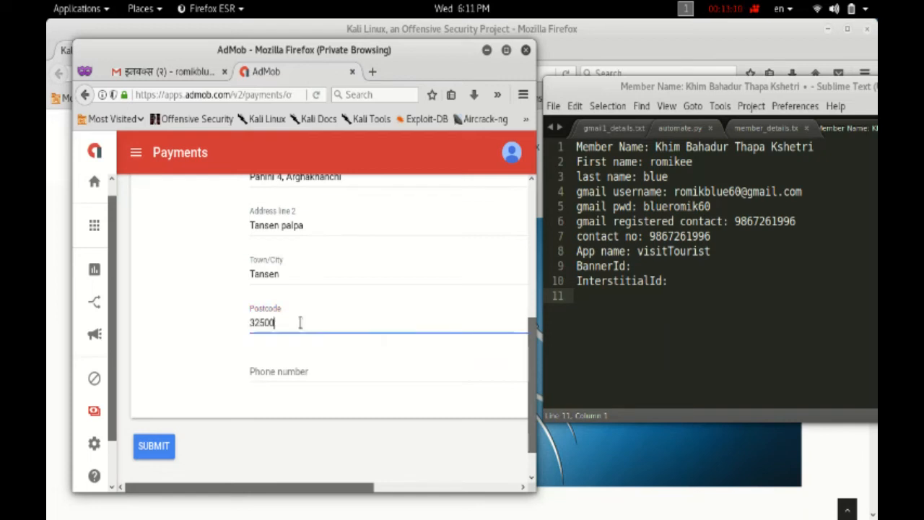
{"action": "double_click", "coordinate": [397, 52]}
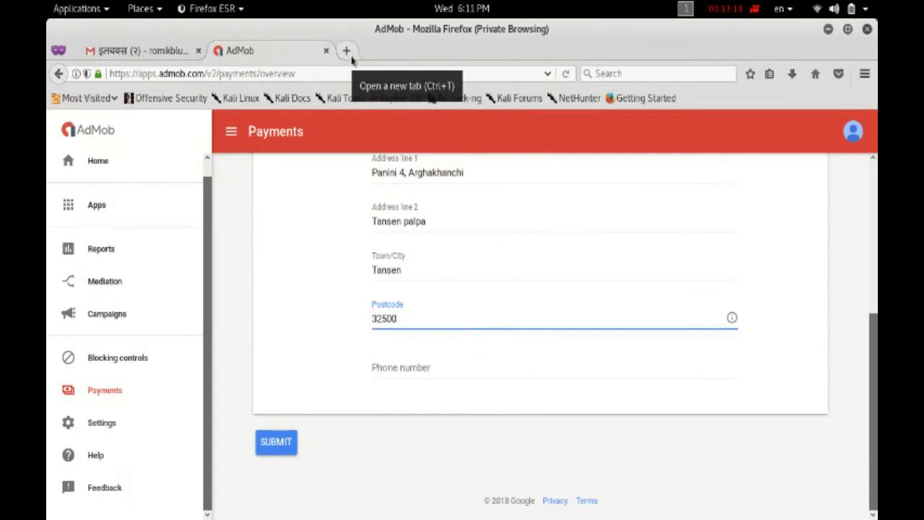
In a new tab, search Google for 'postalcode nepal' and open the GPO postal code page.
{"action": "left_click", "coordinate": [346, 51]}
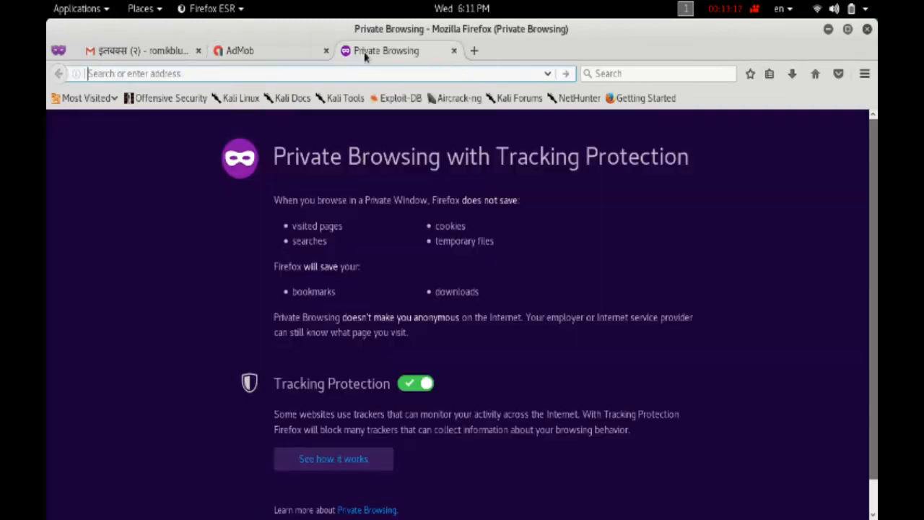
{"action": "left_click", "coordinate": [623, 75]}
{"action": "type", "text": "postal"}
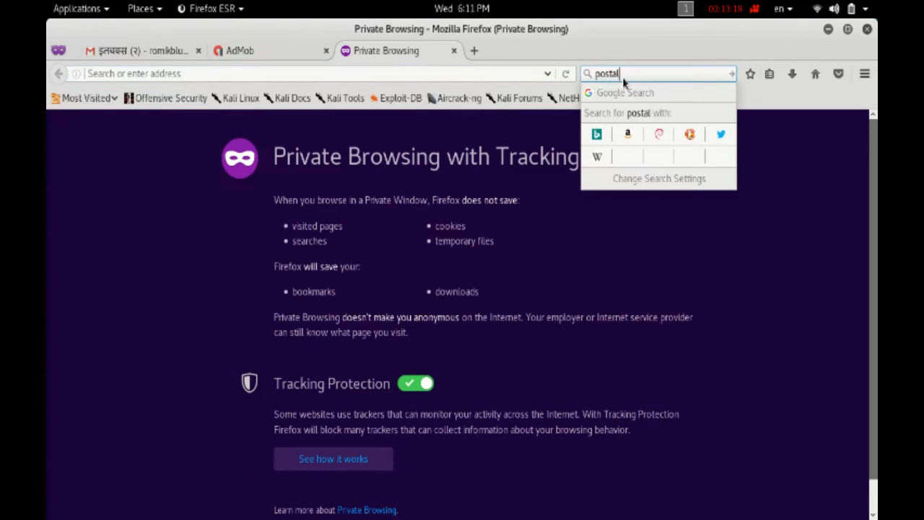
{"action": "type", "text": "code nepal"}
{"action": "key", "text": "Return"}
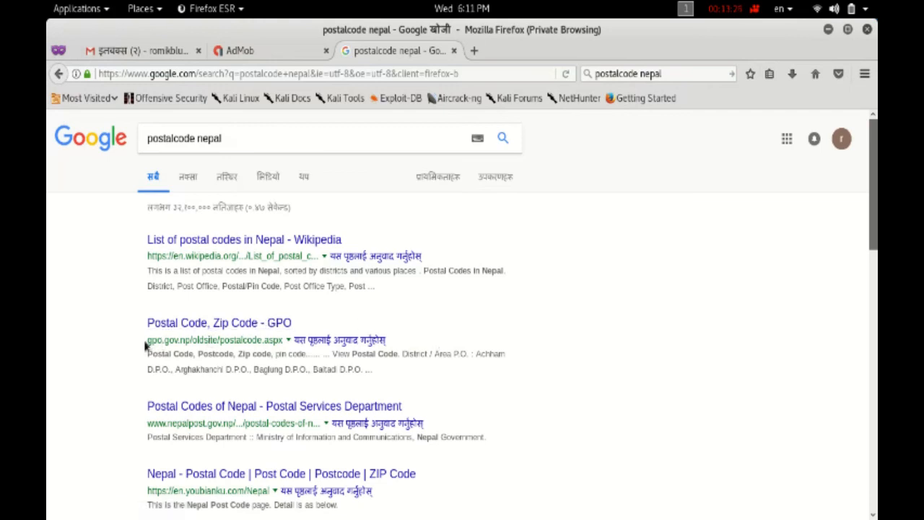
{"action": "left_click", "coordinate": [231, 325]}
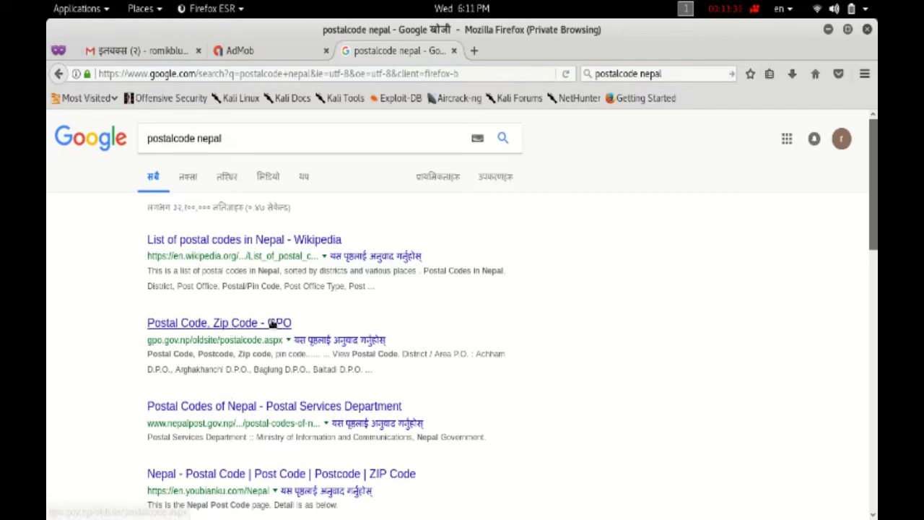
{"action": "left_click", "coordinate": [283, 323]}
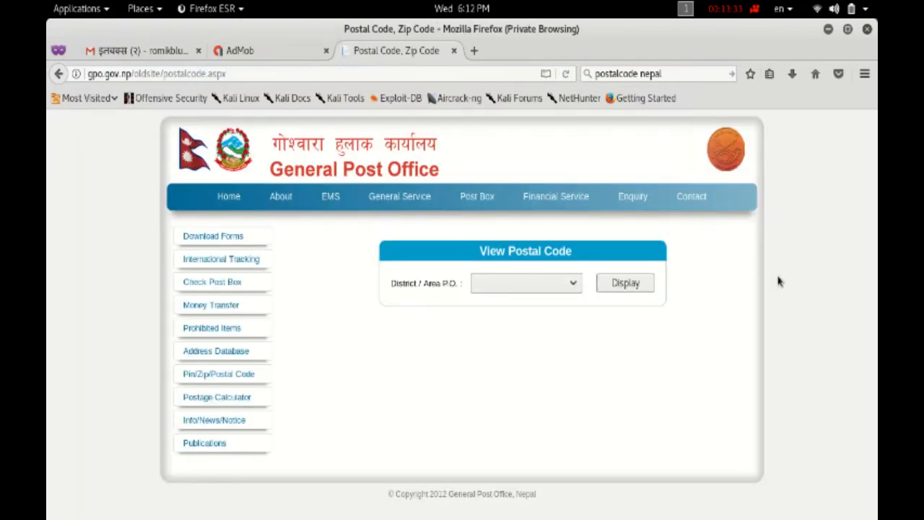
Display postal codes for Palpa D.P.O. and scroll the table to its 32500 entry.
{"action": "left_click", "coordinate": [564, 284]}
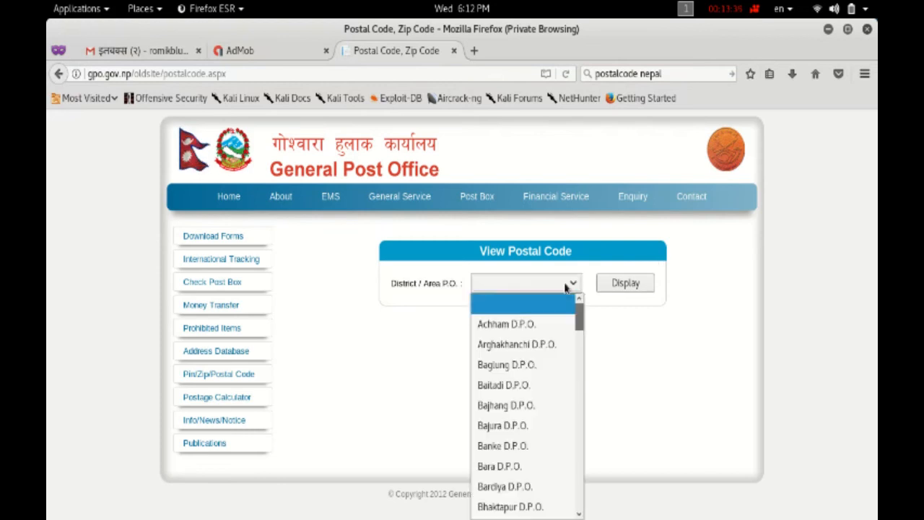
{"action": "key", "text": "t"}
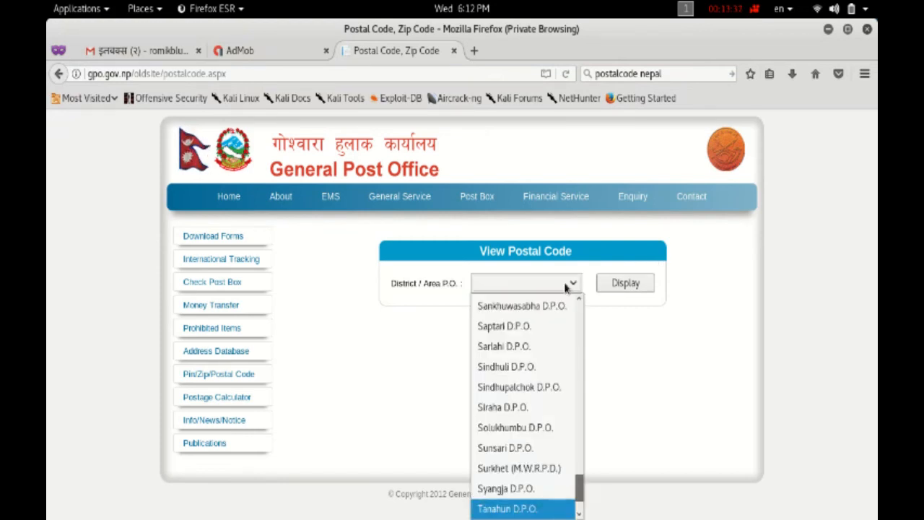
{"action": "key", "text": "p"}
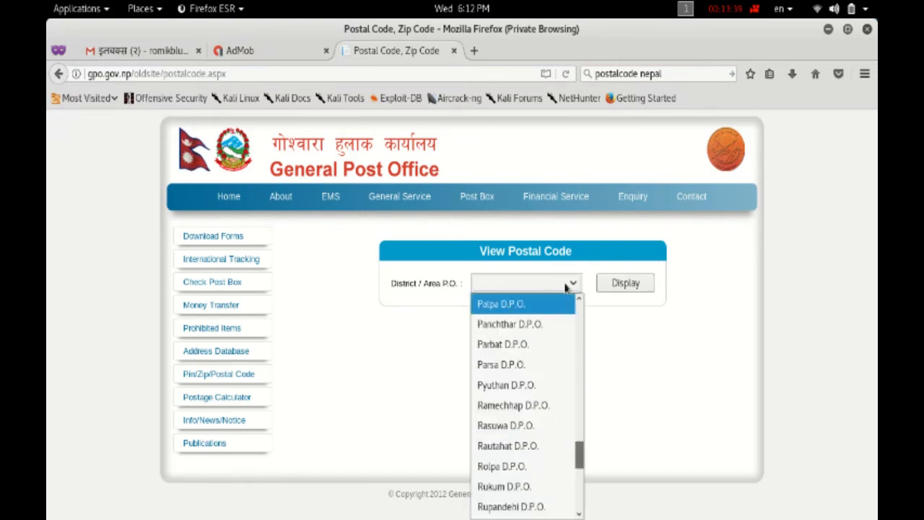
{"action": "left_click", "coordinate": [515, 306]}
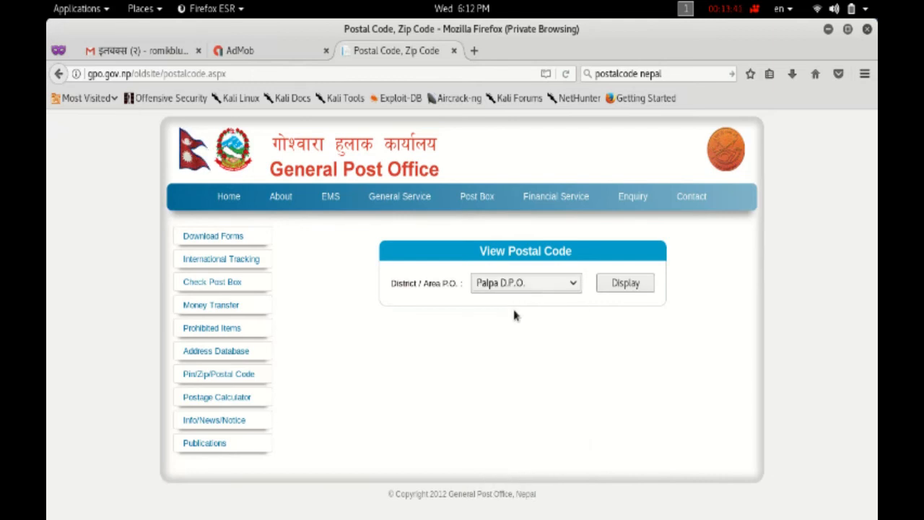
{"action": "left_click", "coordinate": [625, 285]}
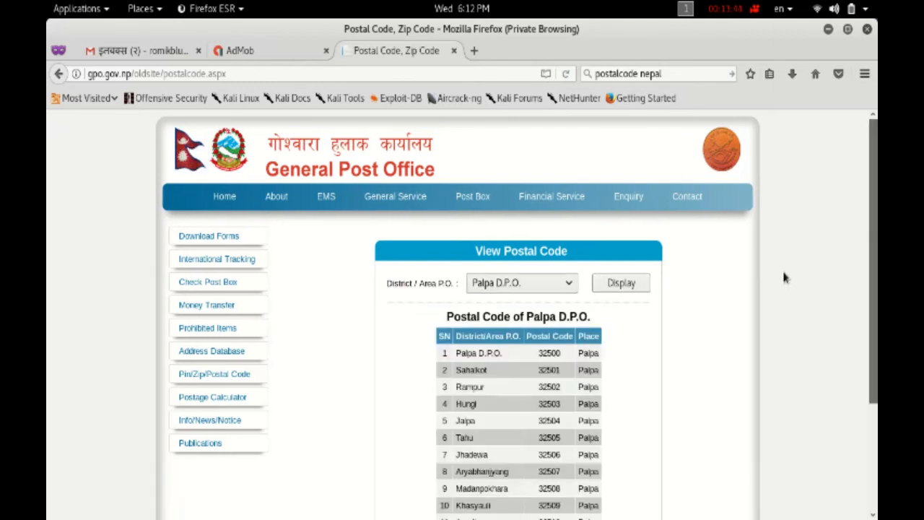
{"action": "scroll", "coordinate": [875, 267], "scroll_direction": "down", "scroll_amount": 2}
{"action": "scroll", "coordinate": [747, 291], "scroll_direction": "down", "scroll_amount": 1}
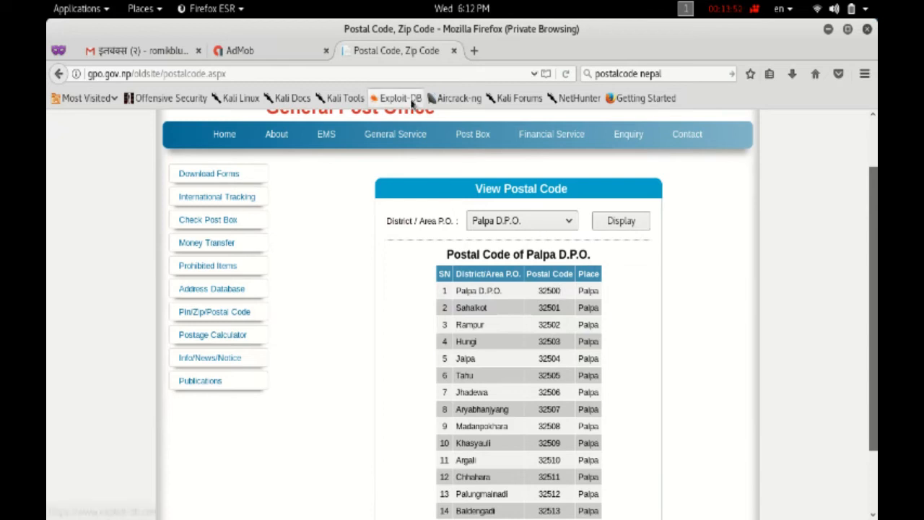
Add the phone number and submit the AdMob payments profile, reaching US$0.00 earnings overview.
{"action": "left_click", "coordinate": [245, 51]}
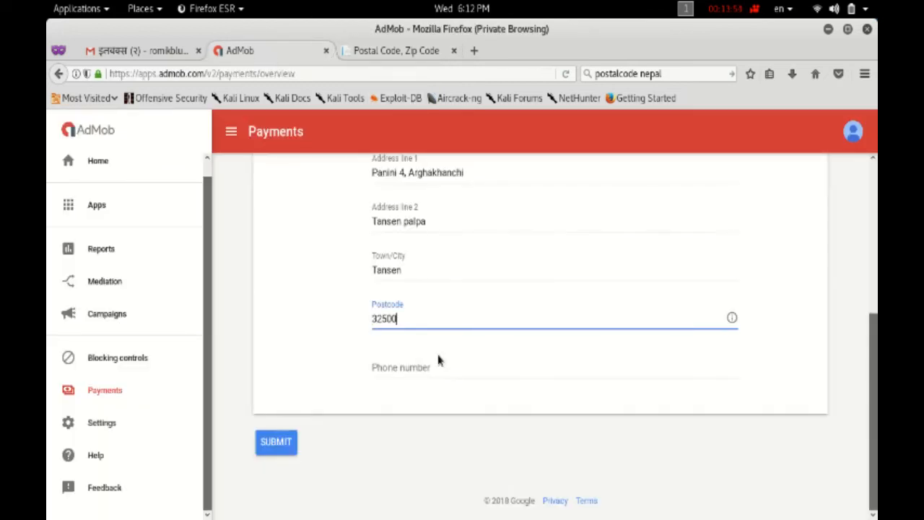
{"action": "left_click", "coordinate": [417, 371]}
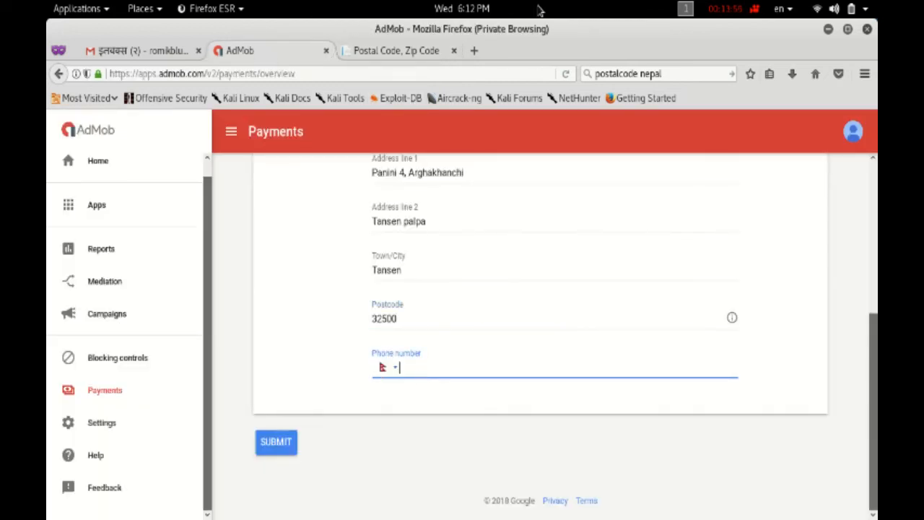
{"action": "left_click_drag", "start_coordinate": [541, 29], "coordinate": [535, 44]}
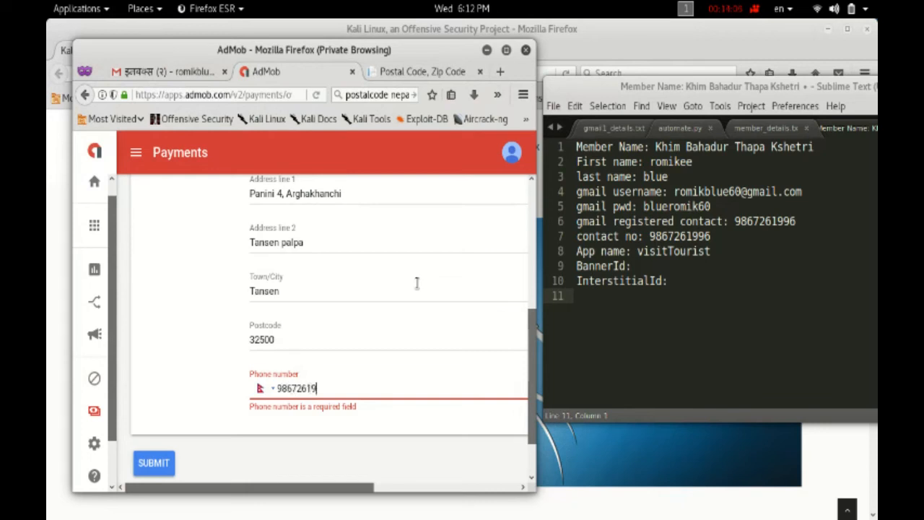
{"action": "left_click", "coordinate": [506, 49]}
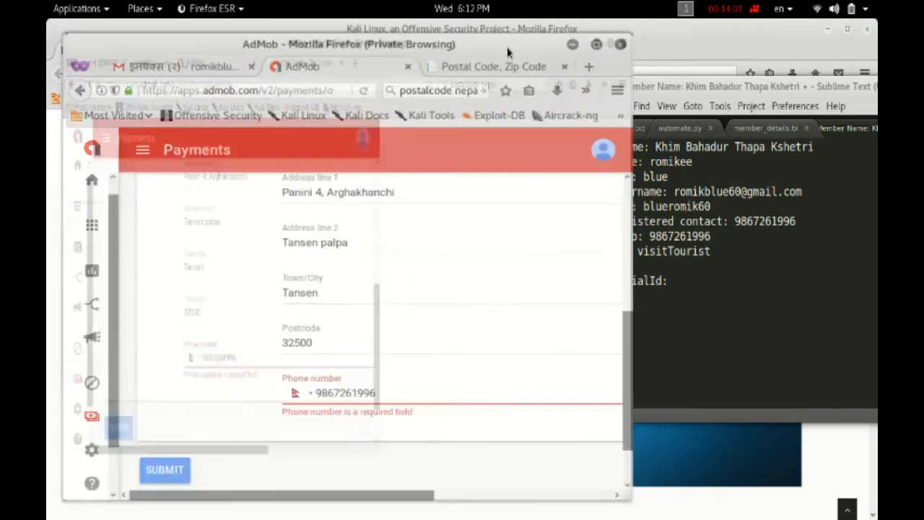
{"action": "left_click", "coordinate": [268, 448]}
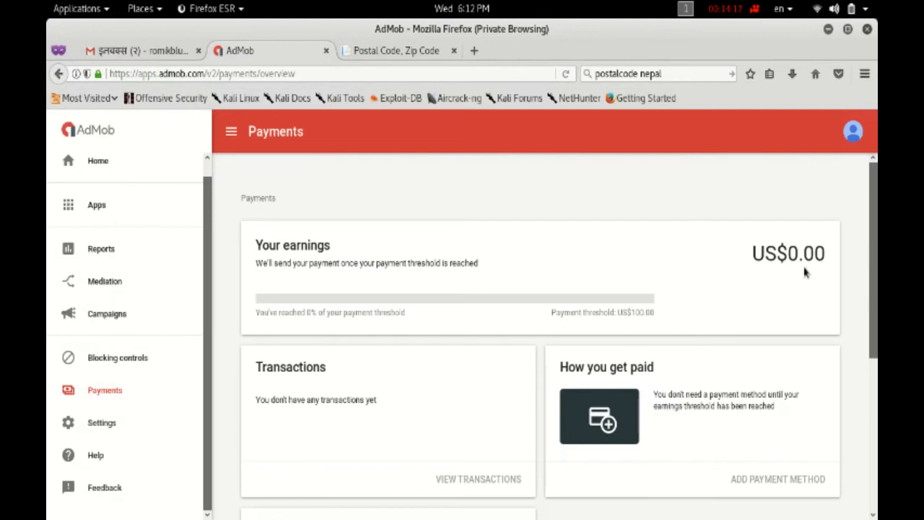
Close the Nepal postal code tab, check Gmail and AdMob, then open a blank tab.
{"action": "left_click_drag", "start_coordinate": [876, 246], "coordinate": [877, 213]}
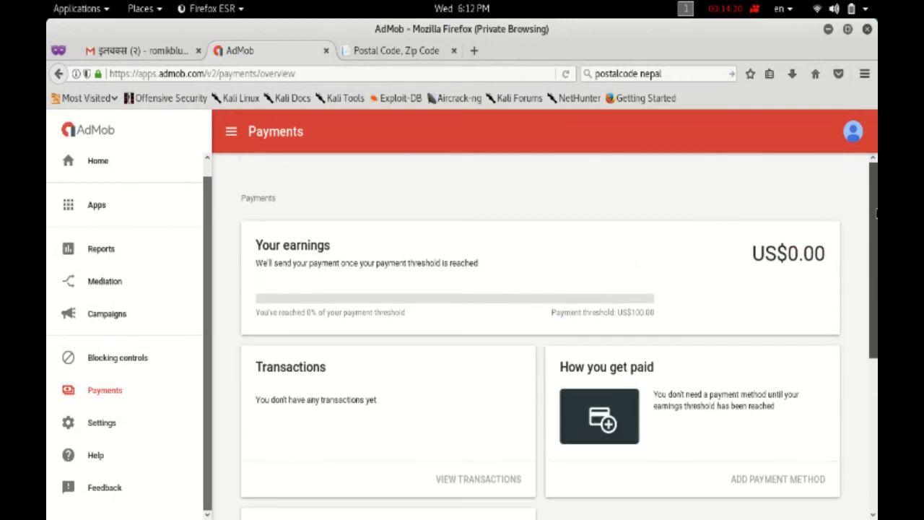
{"action": "left_click", "coordinate": [454, 52]}
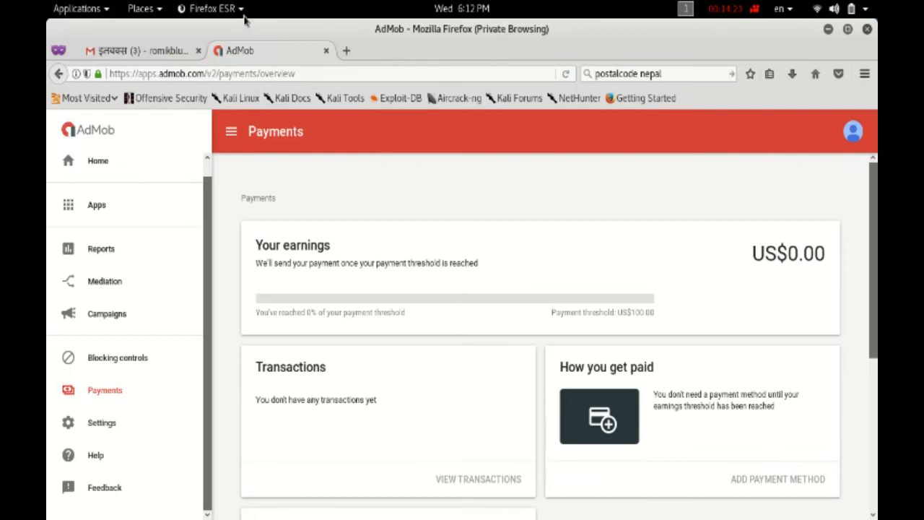
{"action": "left_click", "coordinate": [141, 51]}
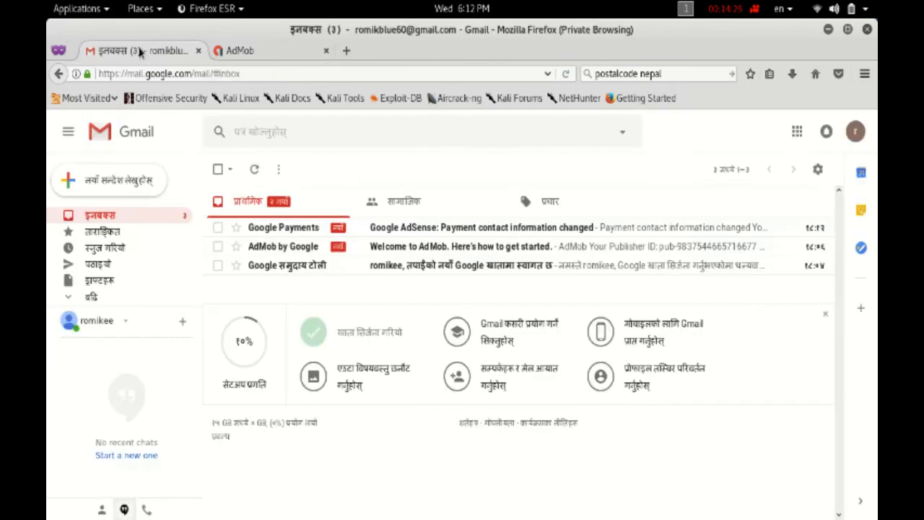
{"action": "left_click", "coordinate": [253, 54]}
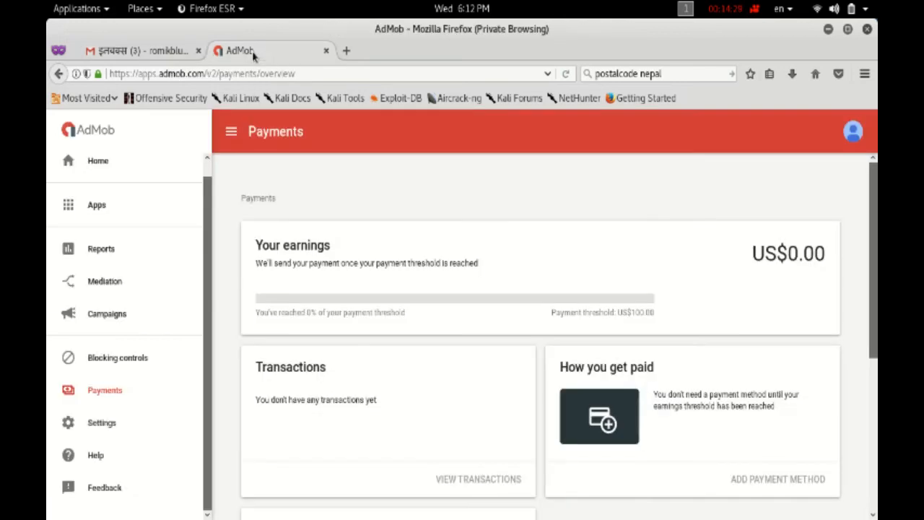
{"action": "left_click", "coordinate": [346, 51]}
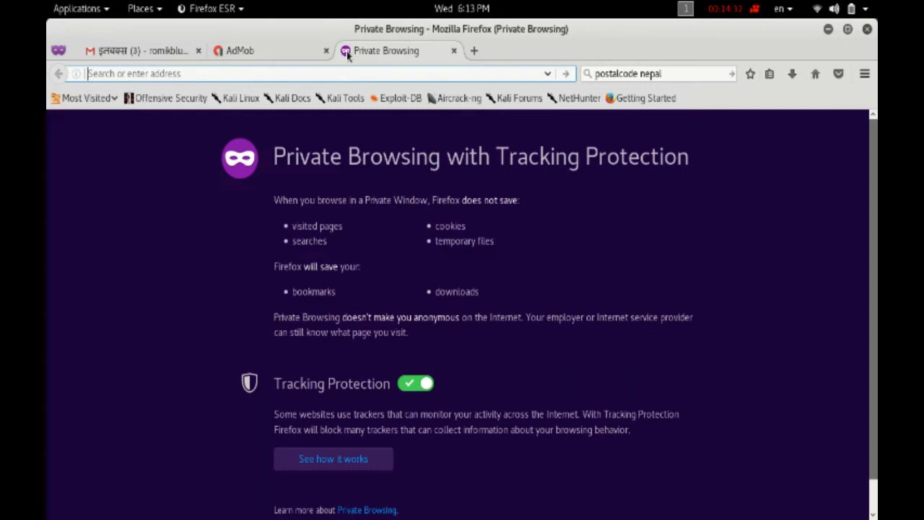
Go to google.com/adsense, sign in, and get past the 'Ads made easy' welcome dialog.
{"action": "type", "text": "google.com/"}
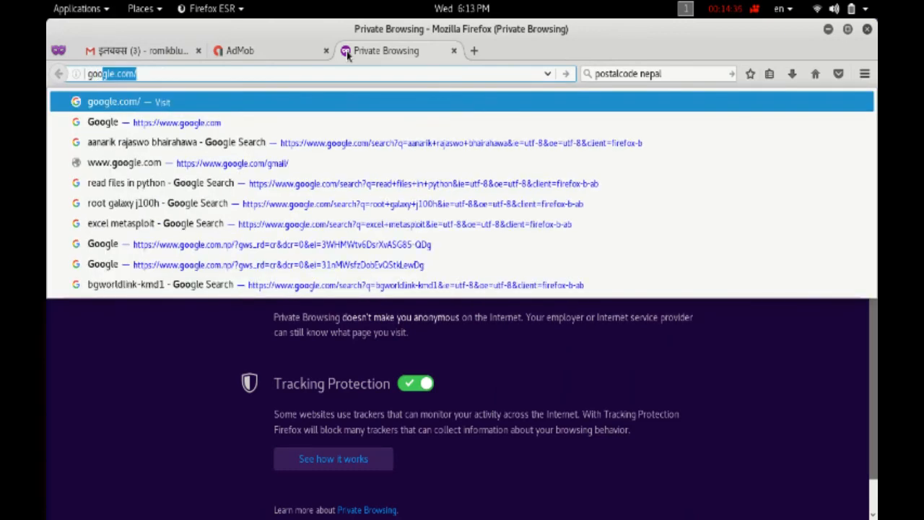
{"action": "key", "text": "Right"}
{"action": "type", "text": "adsen"}
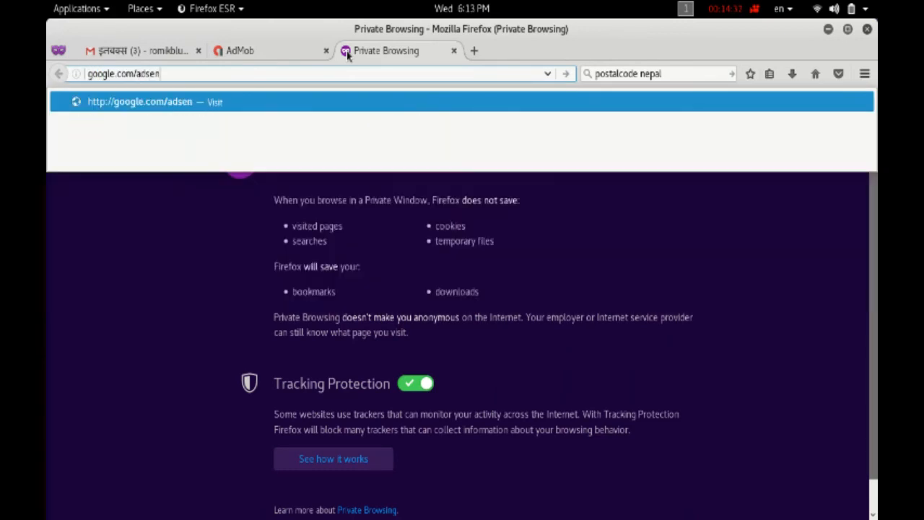
{"action": "type", "text": "se"}
{"action": "key", "text": "Return"}
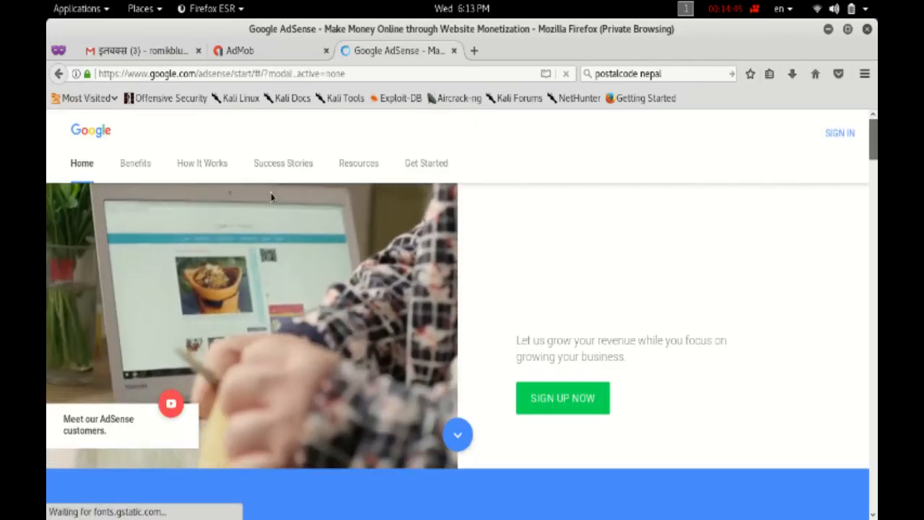
{"action": "left_click", "coordinate": [845, 134]}
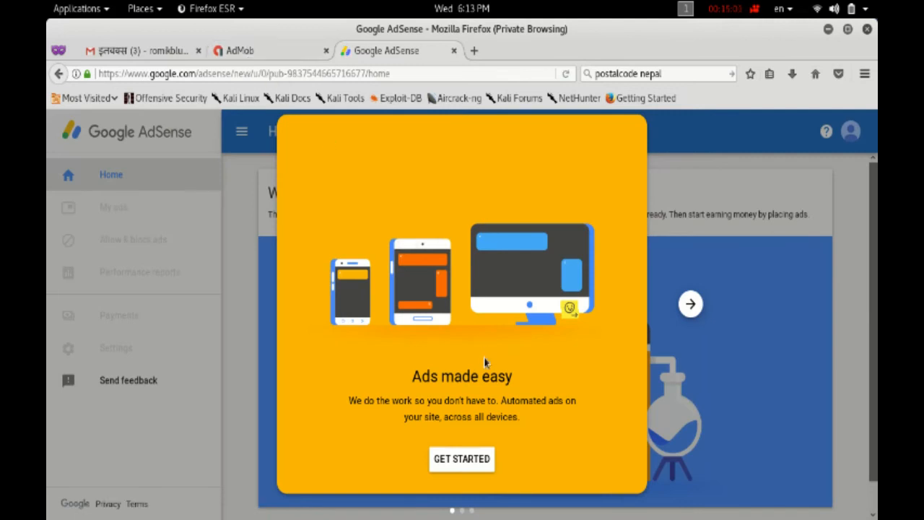
{"action": "left_click", "coordinate": [485, 464]}
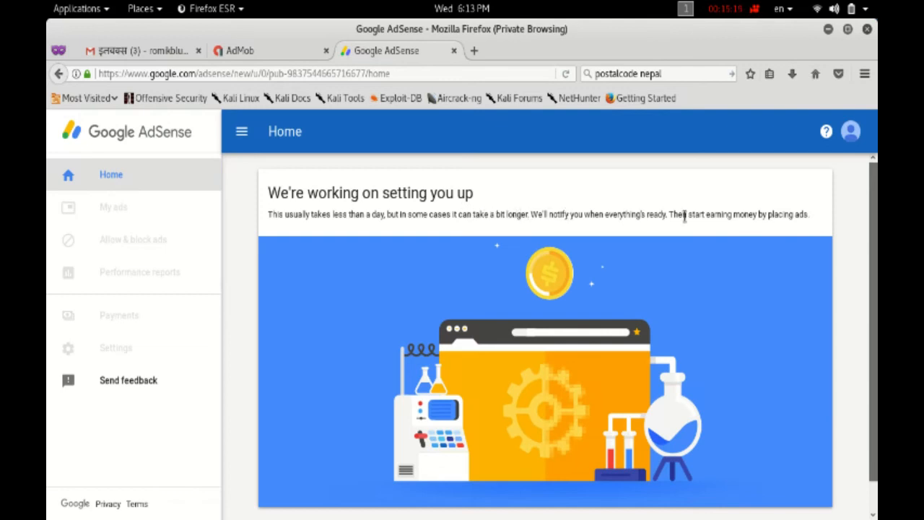
Highlight the 'We're working on setting you up' heading and description on AdSense Home.
{"action": "left_click_drag", "start_coordinate": [876, 226], "coordinate": [875, 202]}
{"action": "left_click_drag", "start_coordinate": [359, 212], "coordinate": [396, 209]}
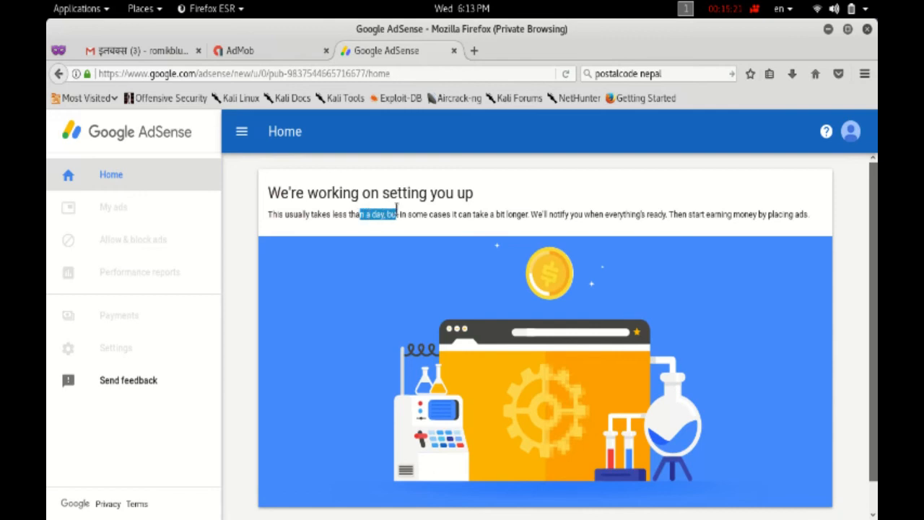
{"action": "left_click", "coordinate": [460, 211]}
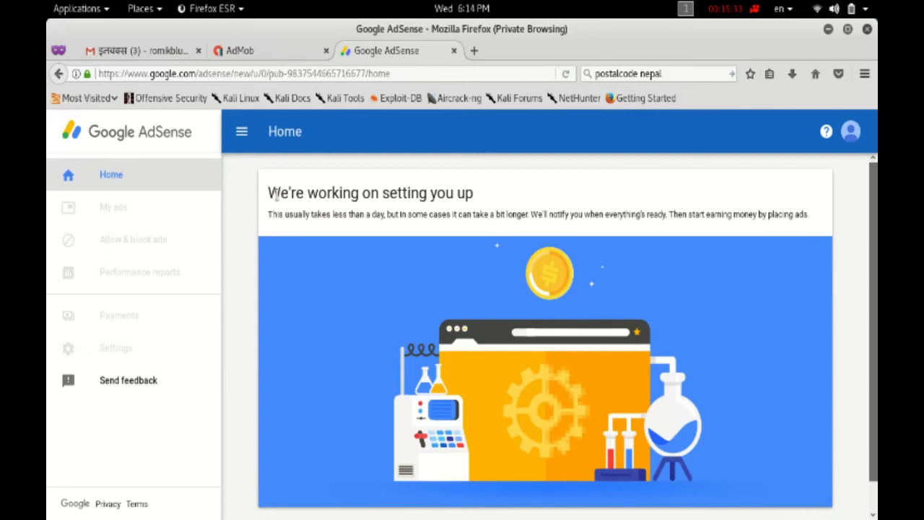
{"action": "left_click_drag", "start_coordinate": [275, 194], "coordinate": [742, 228]}
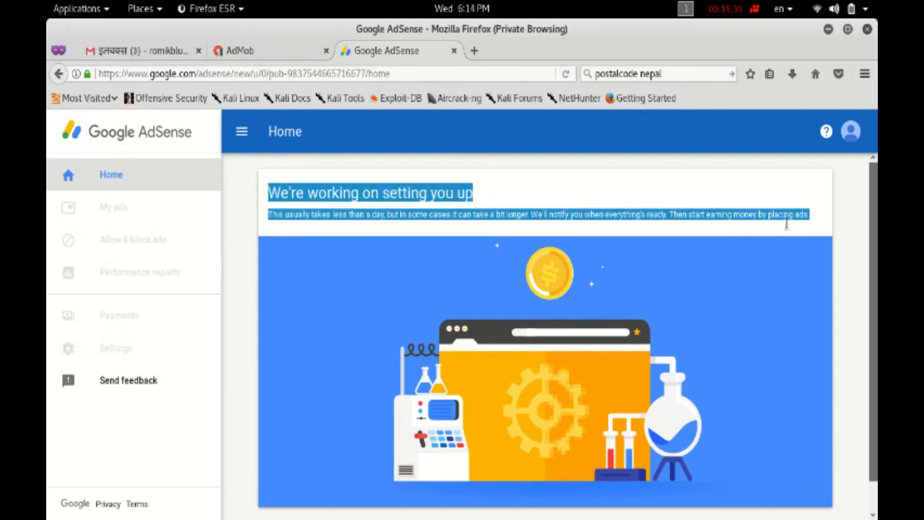
{"action": "left_click", "coordinate": [722, 202]}
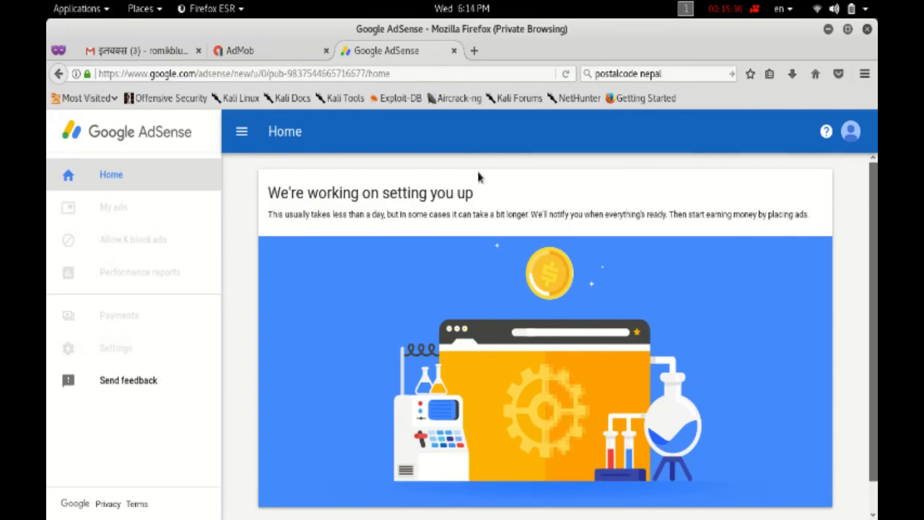
Check the Gmail inbox, then go back to the AdSense Home page.
{"action": "left_click", "coordinate": [159, 52]}
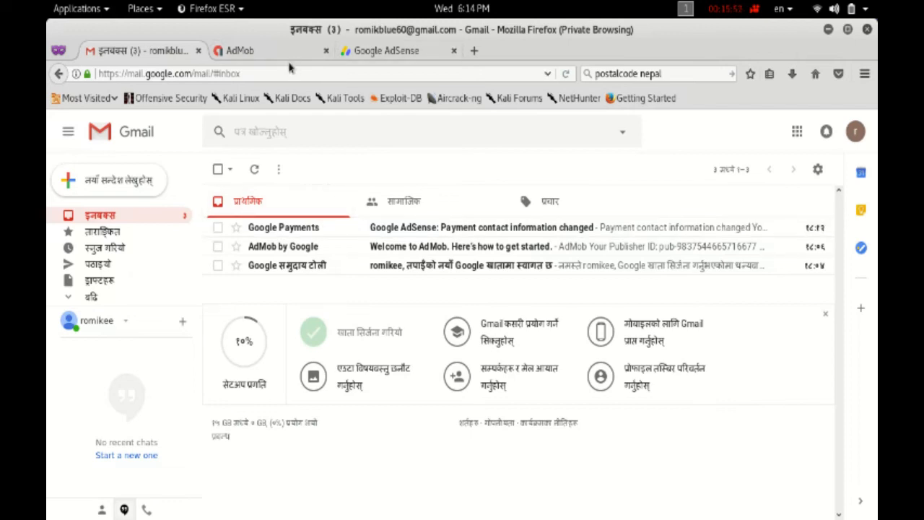
{"action": "left_click", "coordinate": [427, 52]}
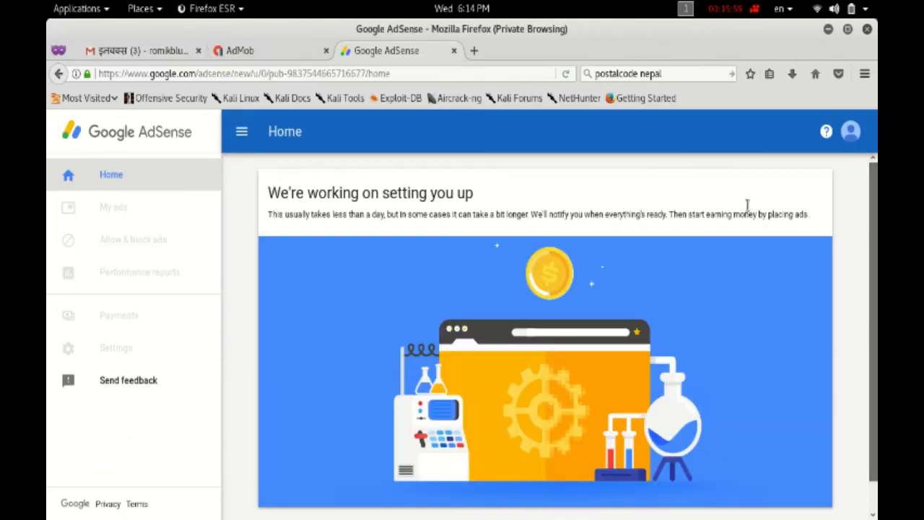
{"action": "scroll", "coordinate": [876, 346], "scroll_direction": "down", "scroll_amount": 1}
{"action": "scroll", "coordinate": [875, 289], "scroll_direction": "up", "scroll_amount": 1}
Bring the member-details note forward and shift it left, then maximize Firefox on AdMob.
{"action": "double_click", "coordinate": [541, 37]}
{"action": "left_click", "coordinate": [668, 176]}
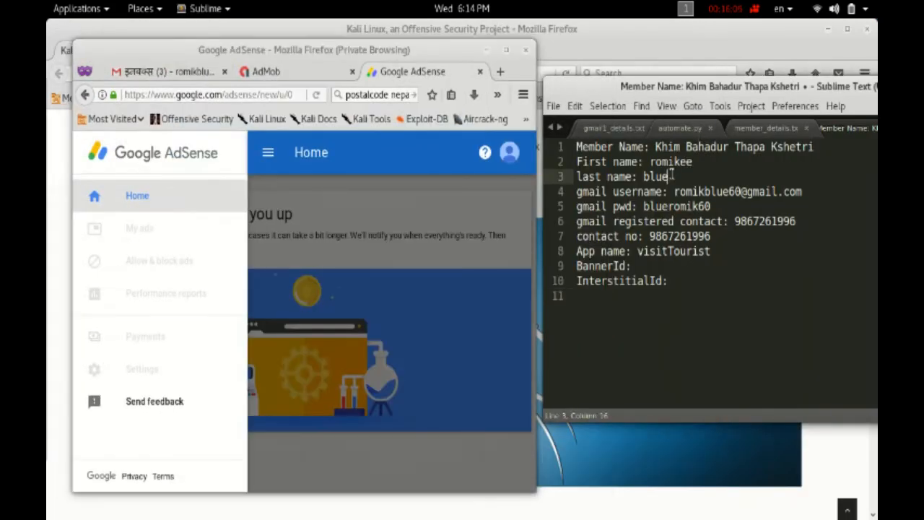
{"action": "left_click_drag", "start_coordinate": [659, 89], "coordinate": [488, 98]}
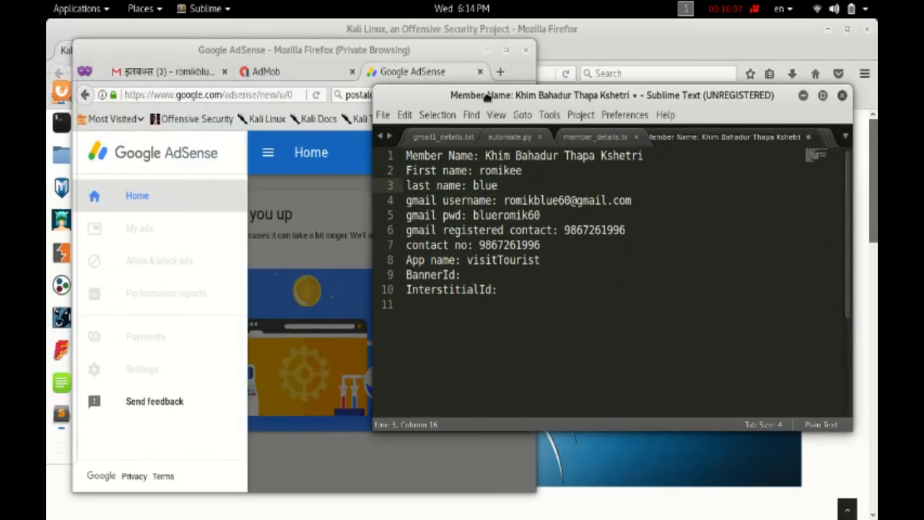
{"action": "double_click", "coordinate": [327, 52]}
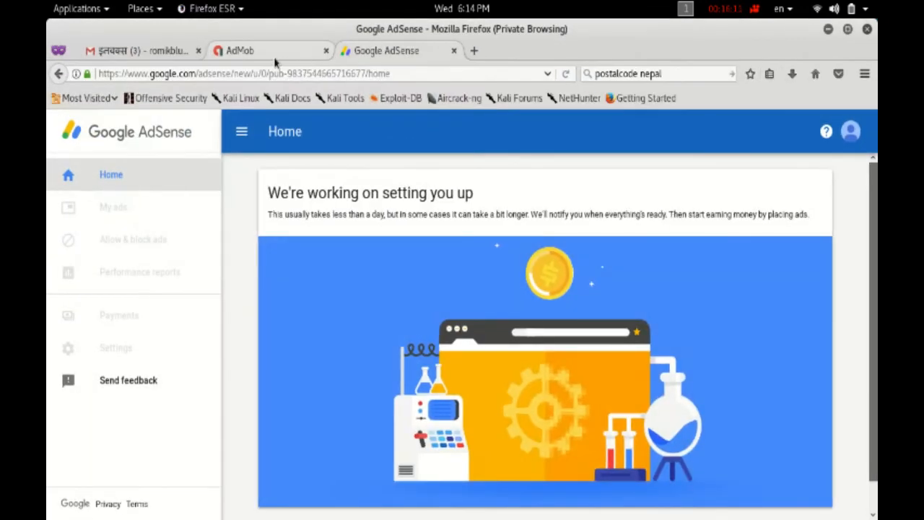
{"action": "left_click", "coordinate": [274, 53]}
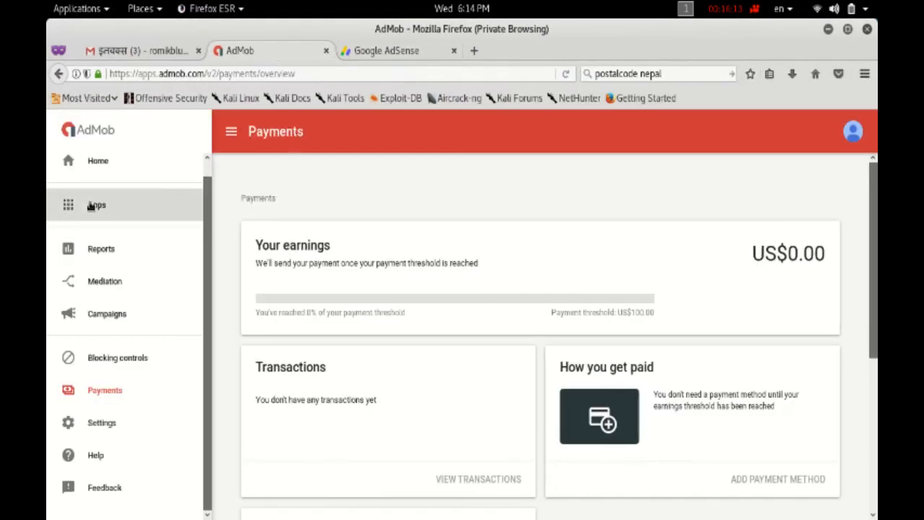
Copy the banner ad unit ID from the app's ad units and paste it after BannerId.
{"action": "mouse_move", "coordinate": [94, 204]}
{"action": "left_click", "coordinate": [246, 214]}
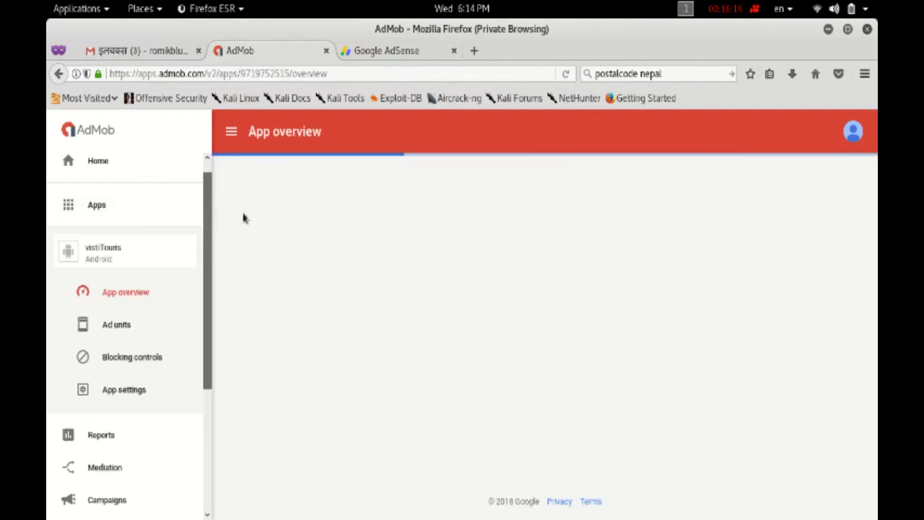
{"action": "left_click", "coordinate": [125, 329]}
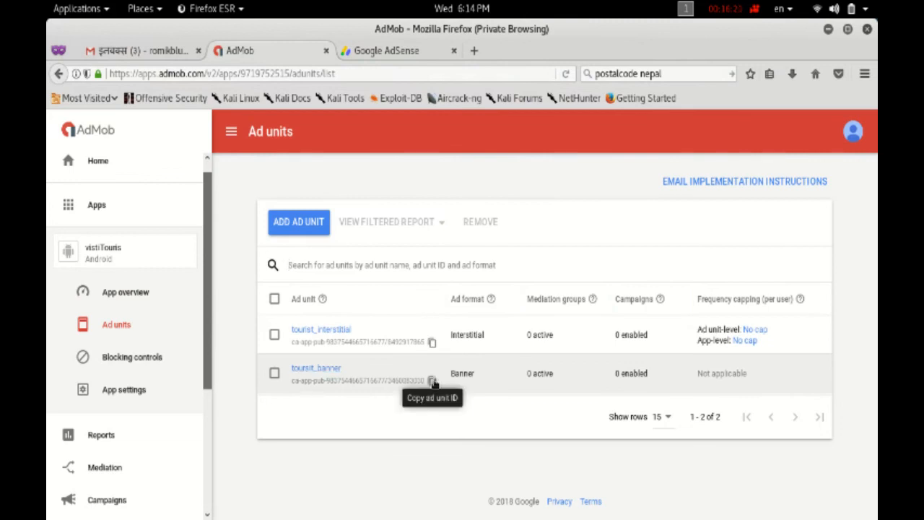
{"action": "left_click", "coordinate": [432, 381]}
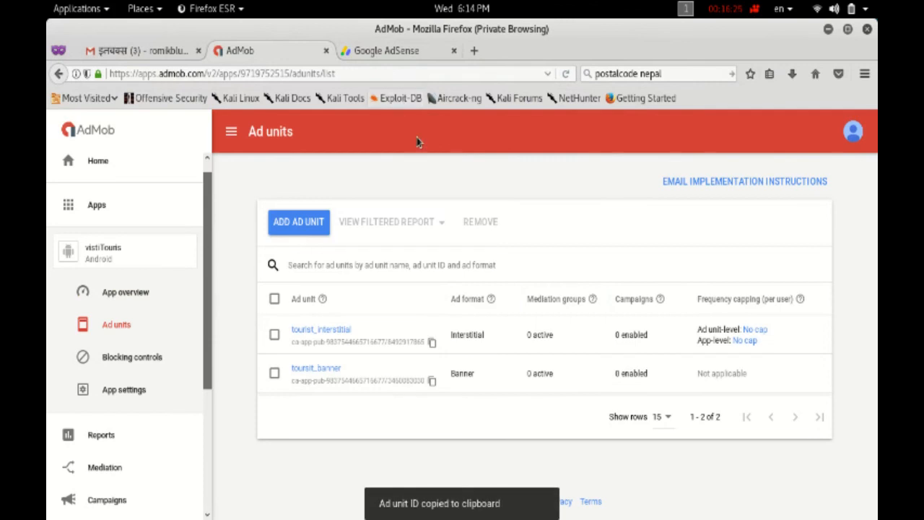
{"action": "key", "text": "alt+Tab"}
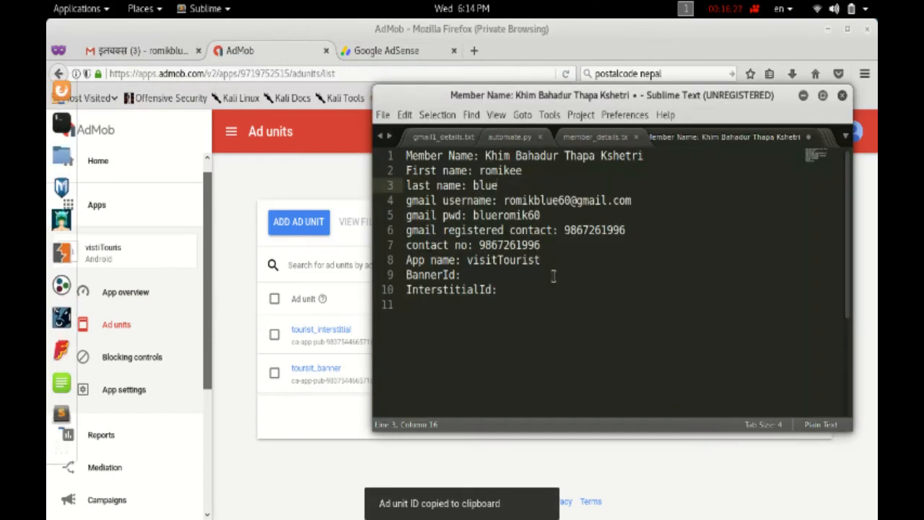
{"action": "left_click", "coordinate": [491, 275]}
{"action": "key", "text": "ctrl+v"}
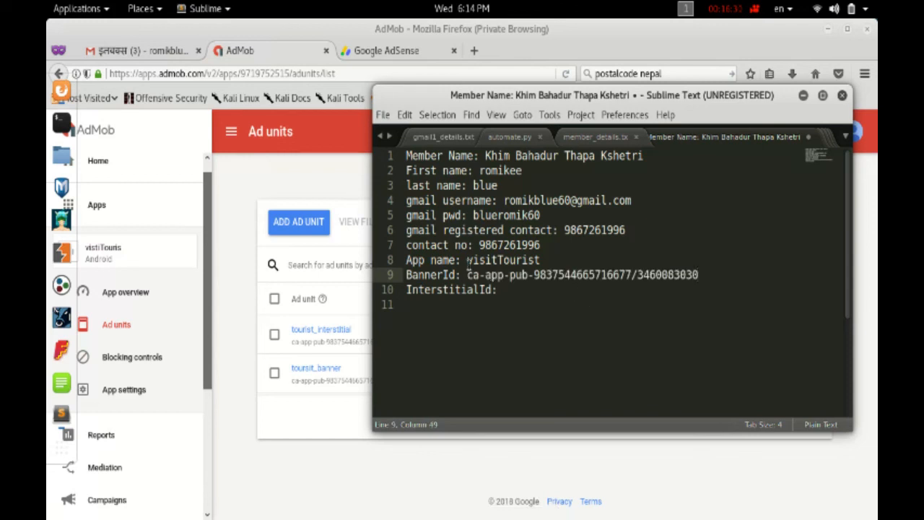
Paste the tourist_interstitial ad unit ID after InterstitialId on line 10, then select lines 2–10.
{"action": "left_click", "coordinate": [439, 29]}
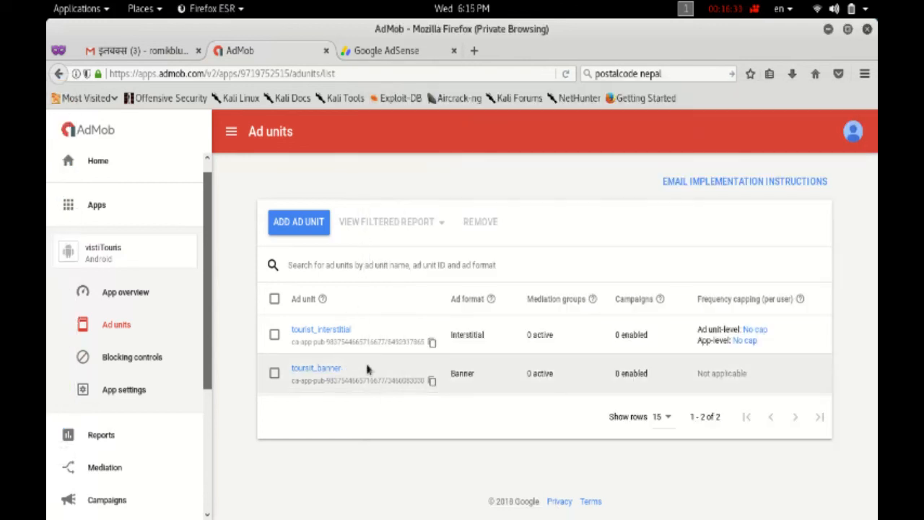
{"action": "left_click", "coordinate": [432, 342]}
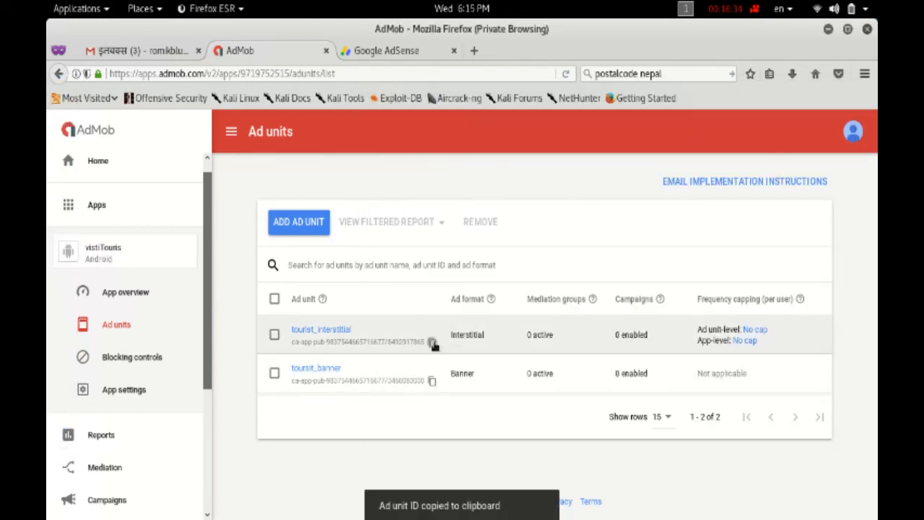
{"action": "key", "text": "alt+Tab"}
{"action": "left_click", "coordinate": [566, 292]}
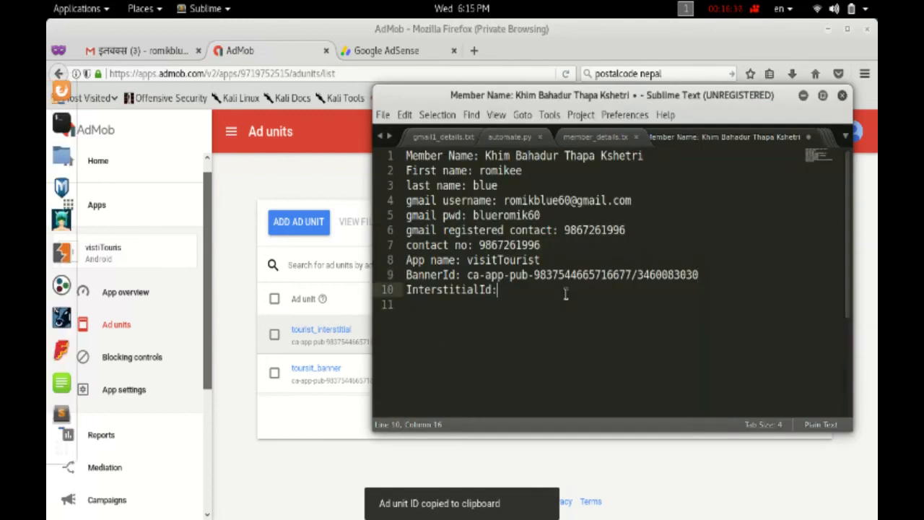
{"action": "key", "text": "ctrl+v"}
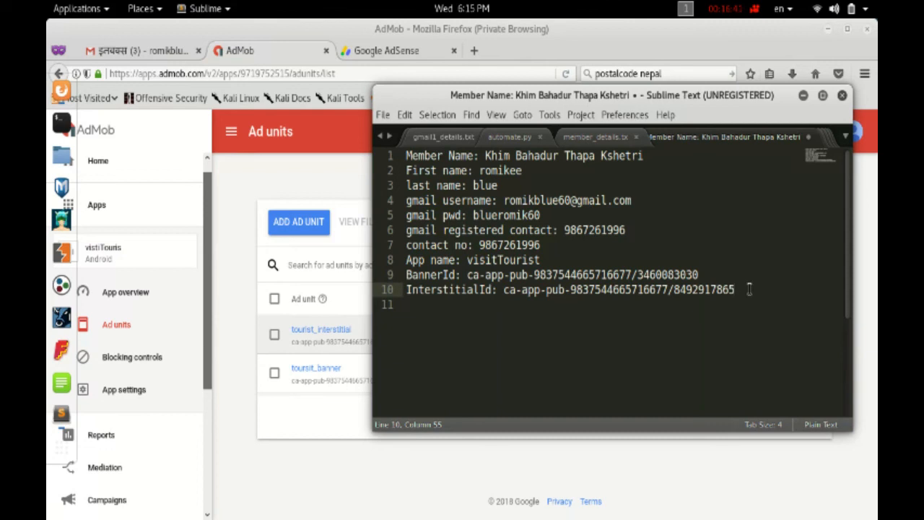
{"action": "left_click_drag", "start_coordinate": [749, 289], "coordinate": [389, 156]}
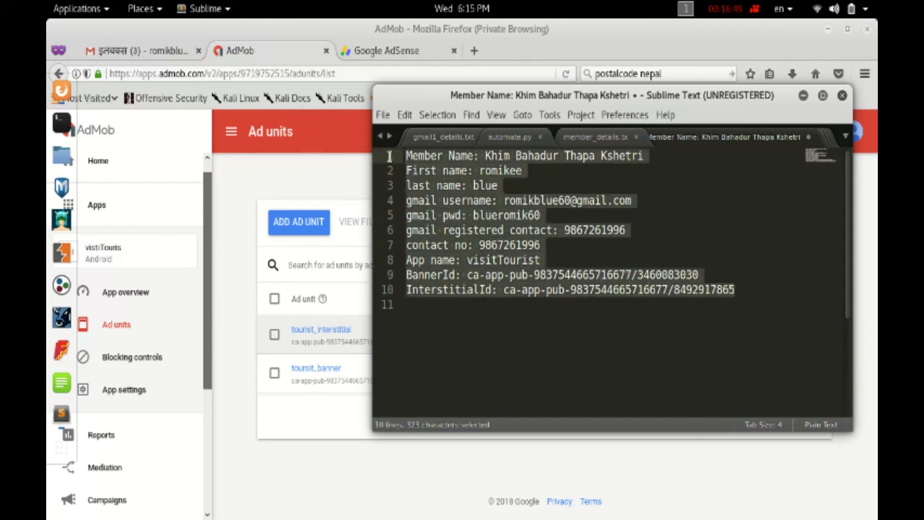
Append '(Citzenship Name)' after the member's name on line 1 of the note.
{"action": "left_click", "coordinate": [537, 181]}
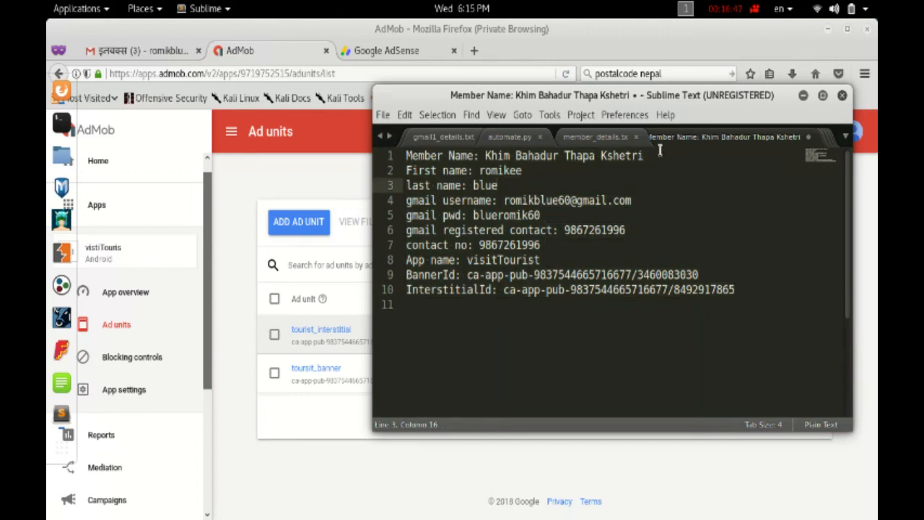
{"action": "left_click", "coordinate": [659, 157]}
{"action": "type", "text": "("}
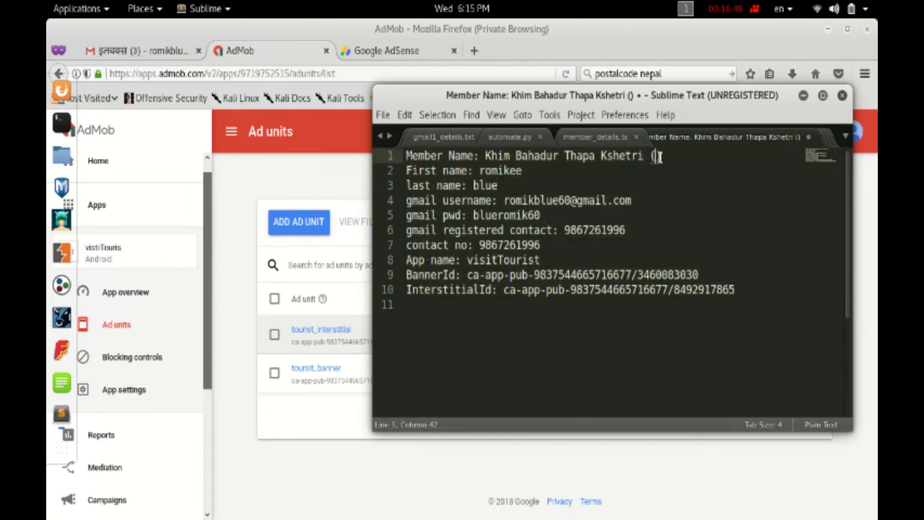
{"action": "type", "text": "Cit"}
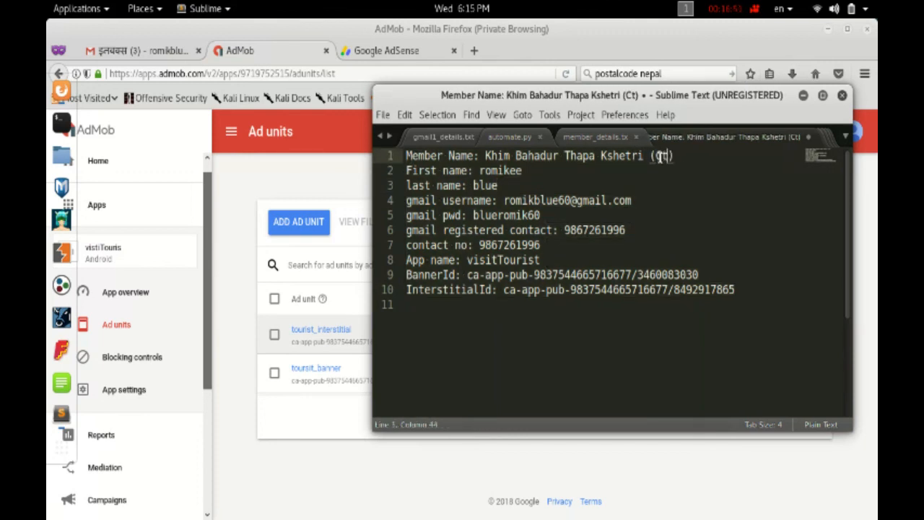
{"action": "type", "text": "zenship"}
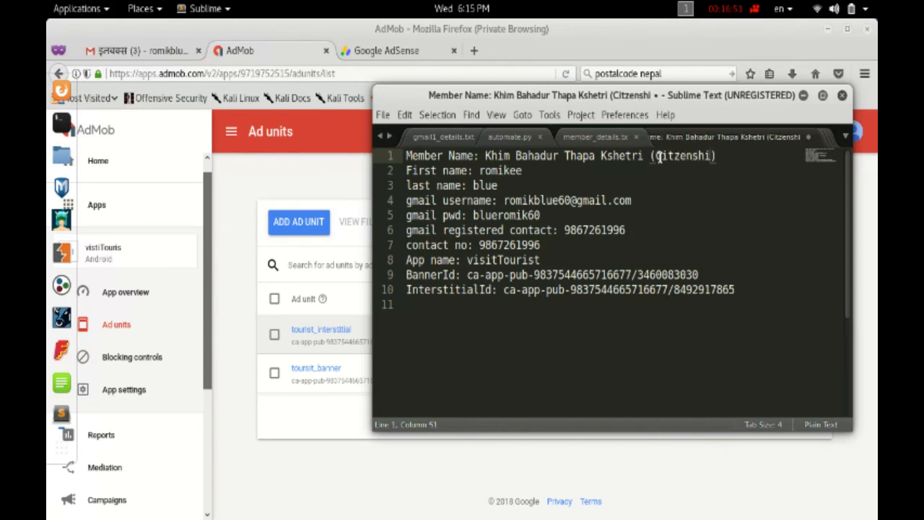
{"action": "type", "text": " Name"}
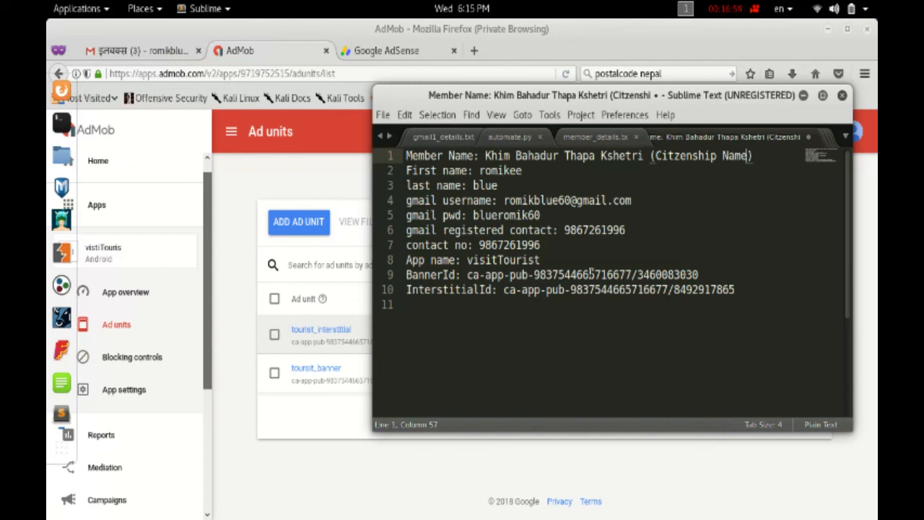
{"action": "left_click", "coordinate": [443, 306]}
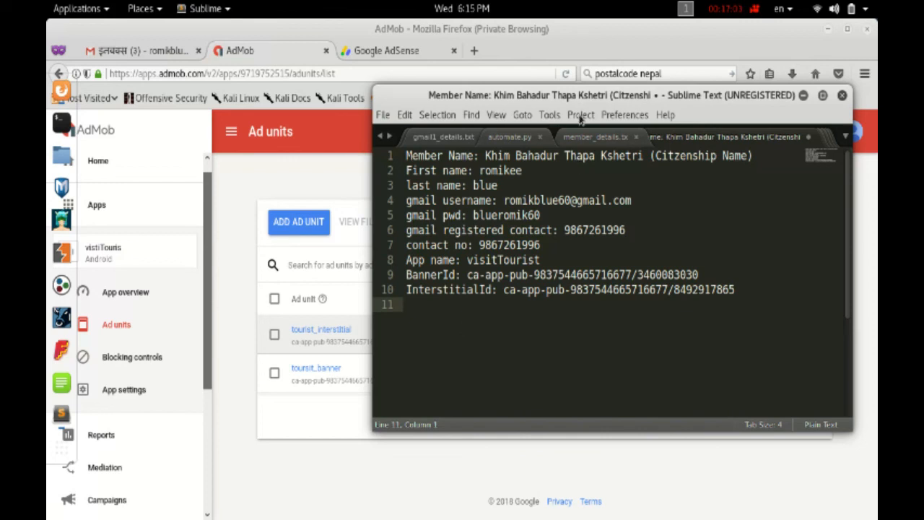
{"action": "left_click_drag", "start_coordinate": [581, 95], "coordinate": [565, 94]}
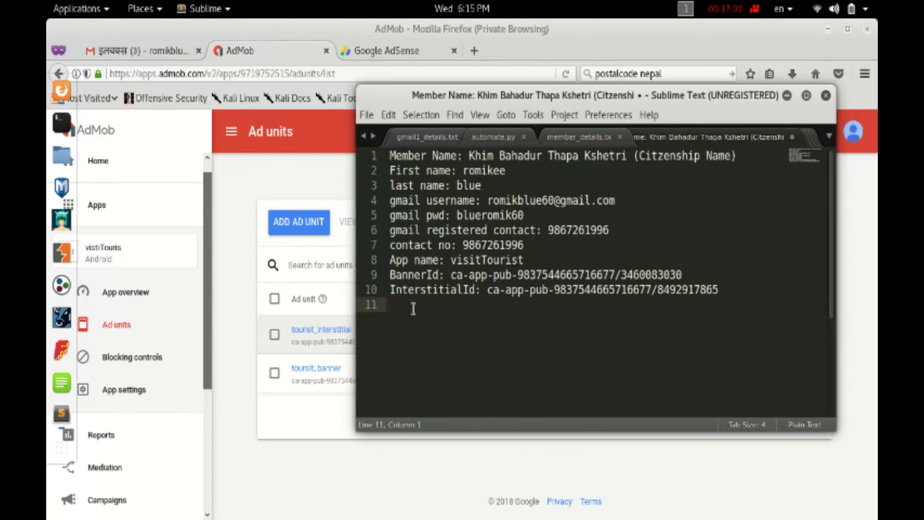
Add an empty line 12 and drag the Sublime Text window progressively further left.
{"action": "key", "text": "Return"}
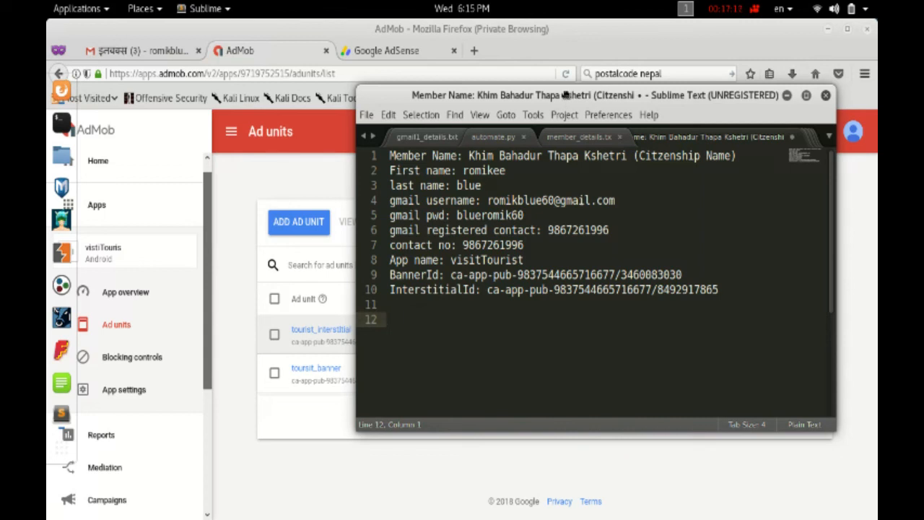
{"action": "left_click_drag", "start_coordinate": [568, 100], "coordinate": [521, 110]}
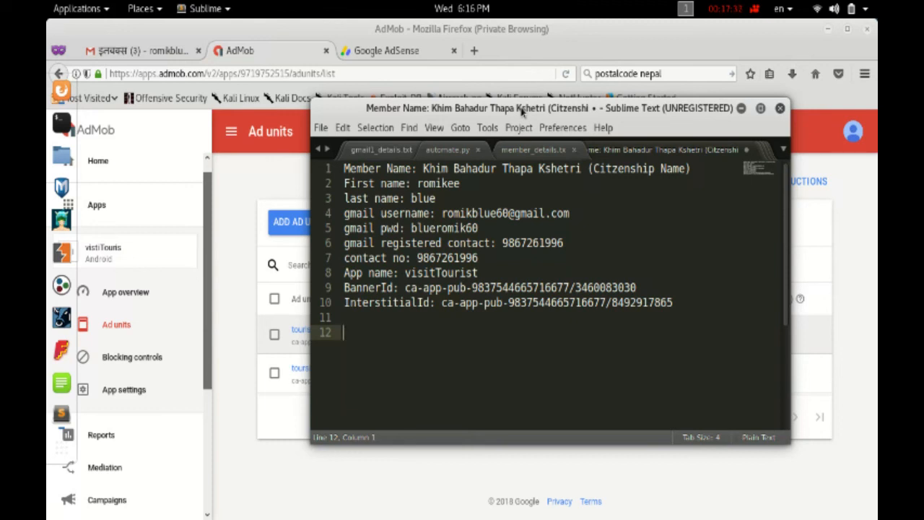
{"action": "left_click_drag", "start_coordinate": [523, 110], "coordinate": [483, 111]}
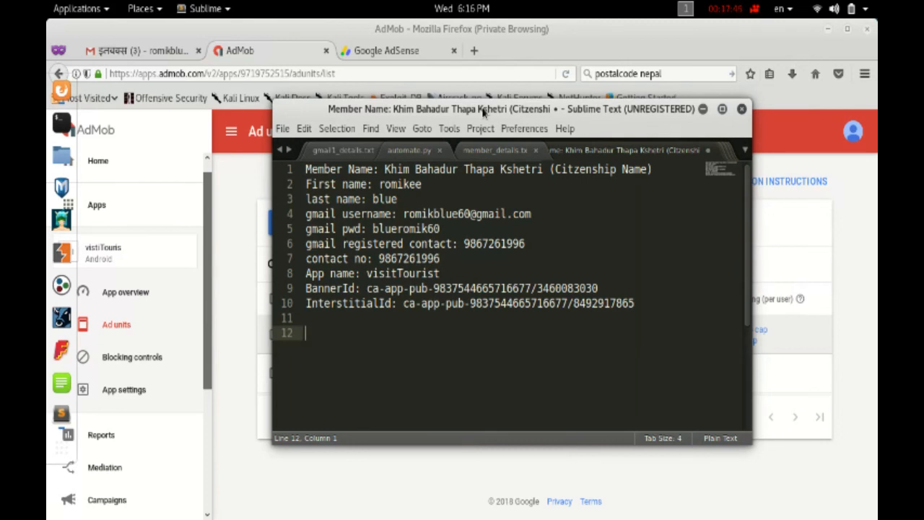
{"action": "left_click_drag", "start_coordinate": [482, 110], "coordinate": [426, 100]}
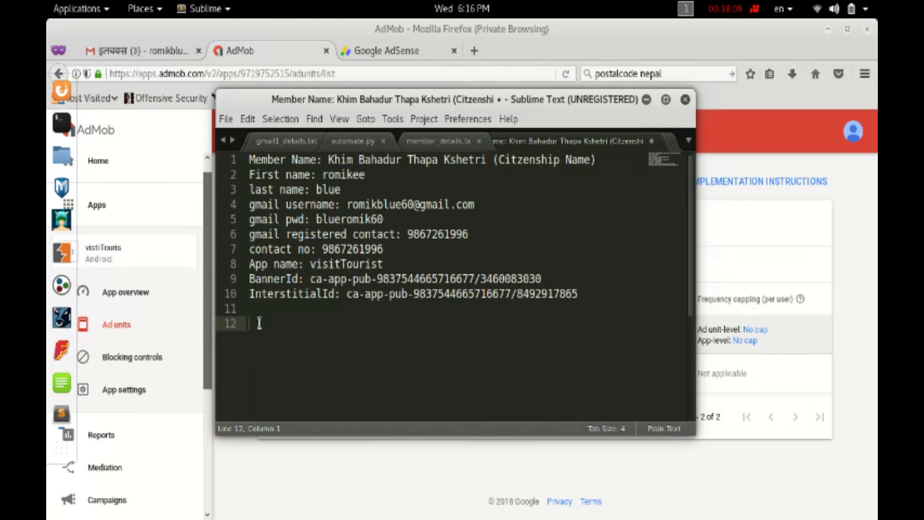
Trial-select empty line 11, the two ID lines, and lines 2–11, clearing each selection.
{"action": "left_click_drag", "start_coordinate": [259, 323], "coordinate": [249, 309]}
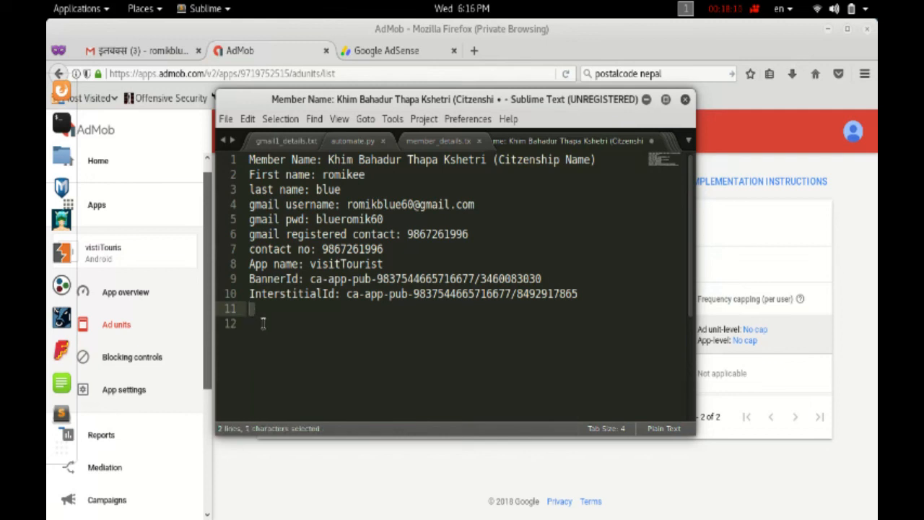
{"action": "left_click", "coordinate": [262, 322]}
{"action": "left_click_drag", "start_coordinate": [262, 323], "coordinate": [256, 309]}
{"action": "left_click", "coordinate": [259, 320]}
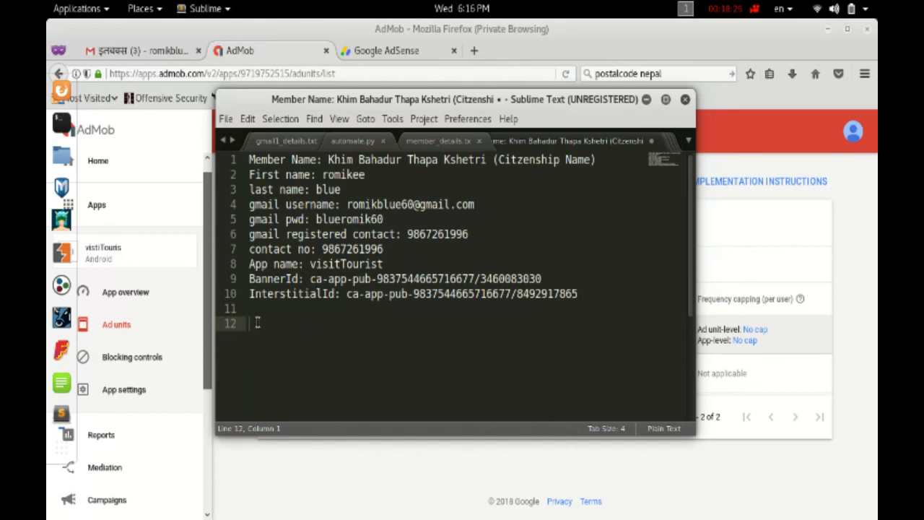
{"action": "left_click_drag", "start_coordinate": [253, 321], "coordinate": [233, 163]}
{"action": "left_click", "coordinate": [301, 248]}
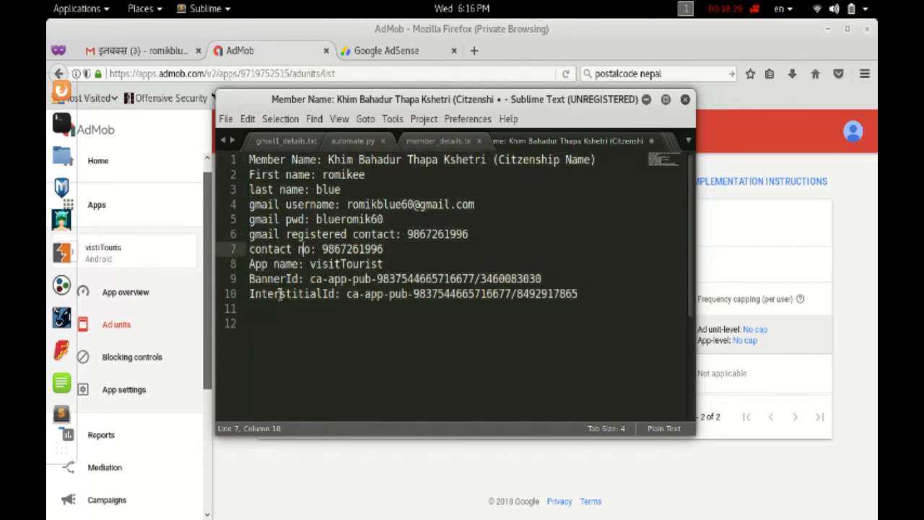
{"action": "left_click_drag", "start_coordinate": [270, 312], "coordinate": [225, 157]}
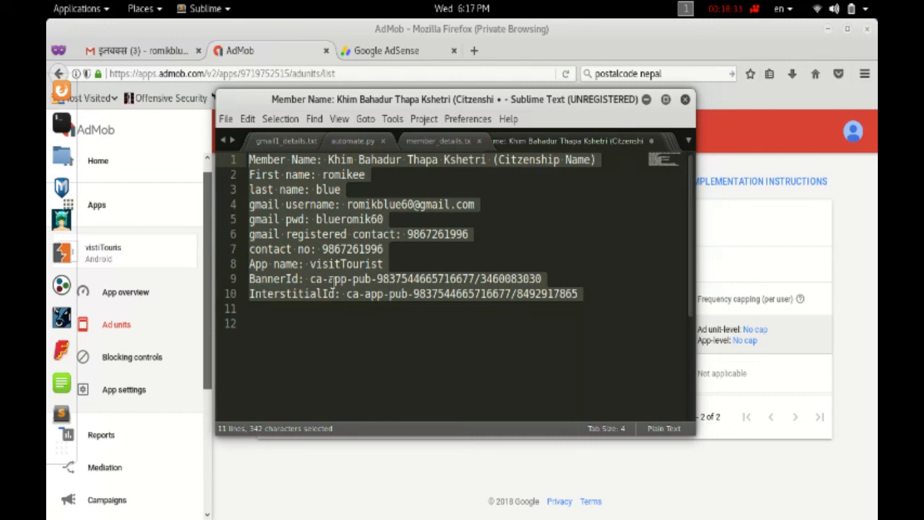
{"action": "left_click", "coordinate": [304, 306]}
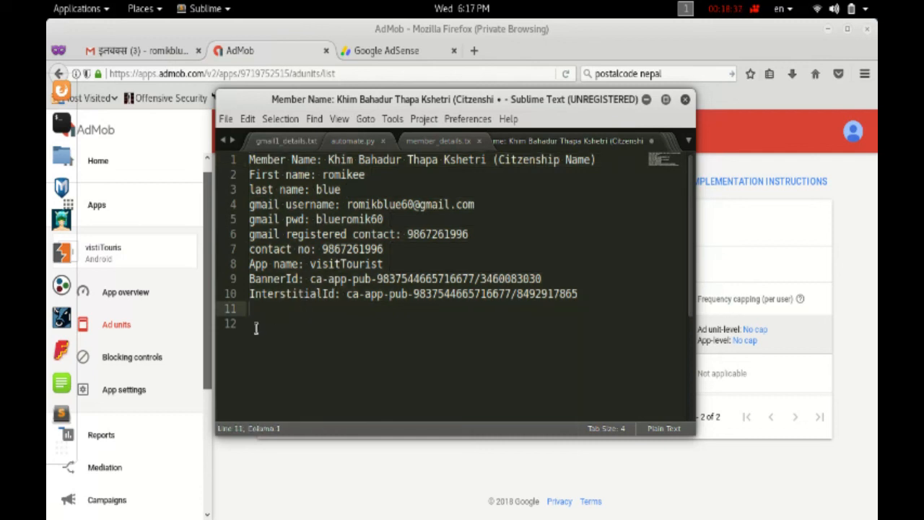
Select the whole note, then lines 7–10, and finally all twelve lines again.
{"action": "left_click_drag", "start_coordinate": [256, 327], "coordinate": [221, 160]}
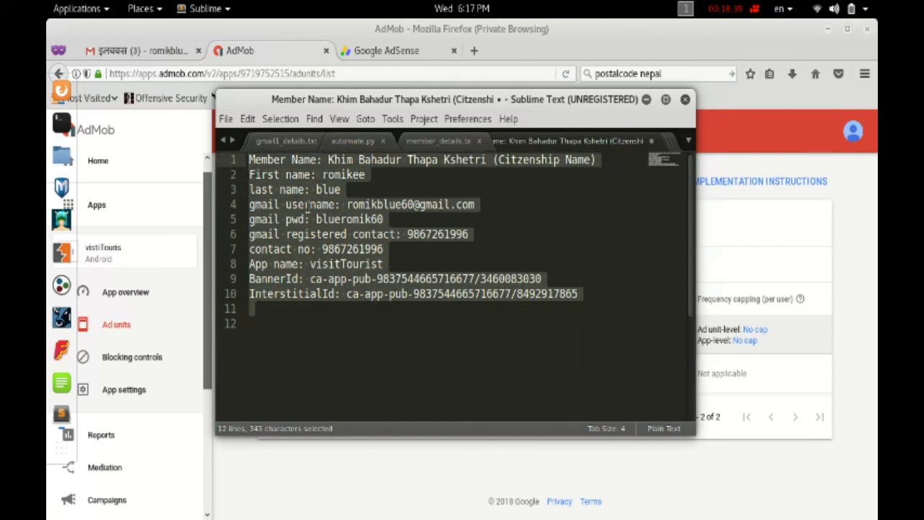
{"action": "left_click", "coordinate": [318, 219]}
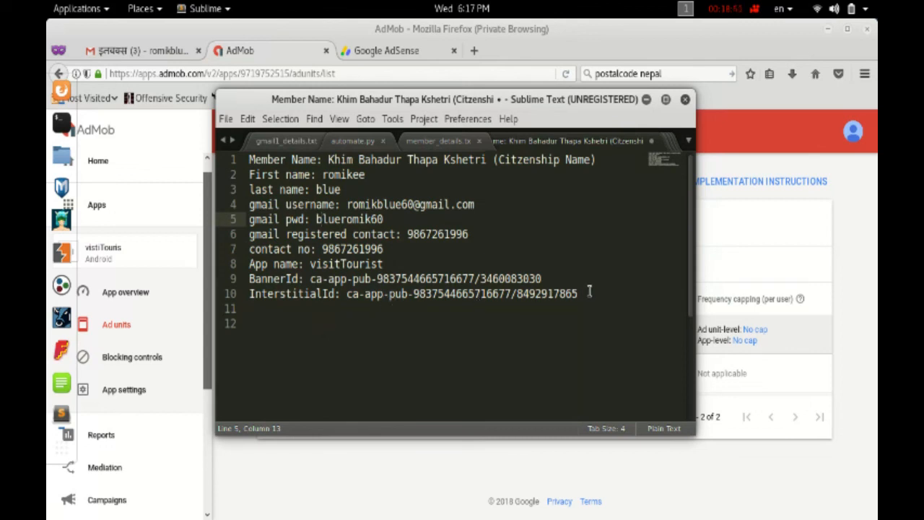
{"action": "left_click_drag", "start_coordinate": [589, 292], "coordinate": [228, 159]}
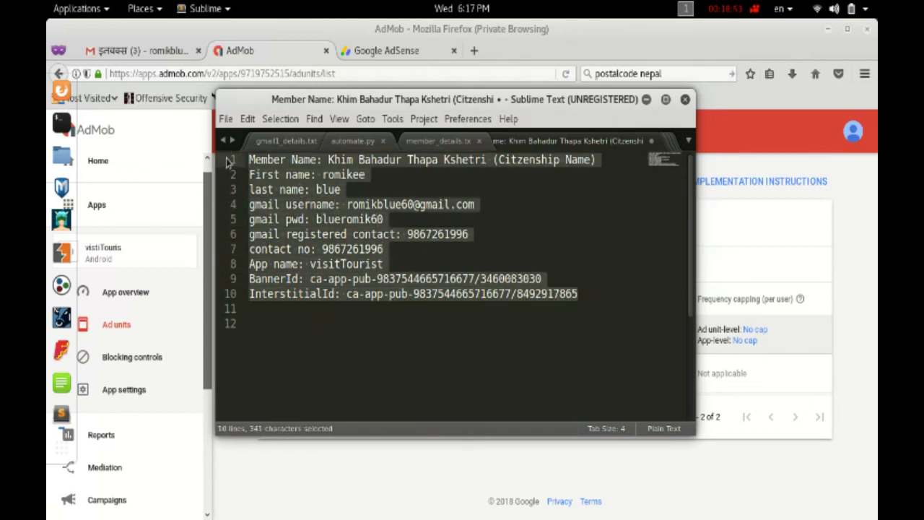
{"action": "left_click", "coordinate": [269, 324]}
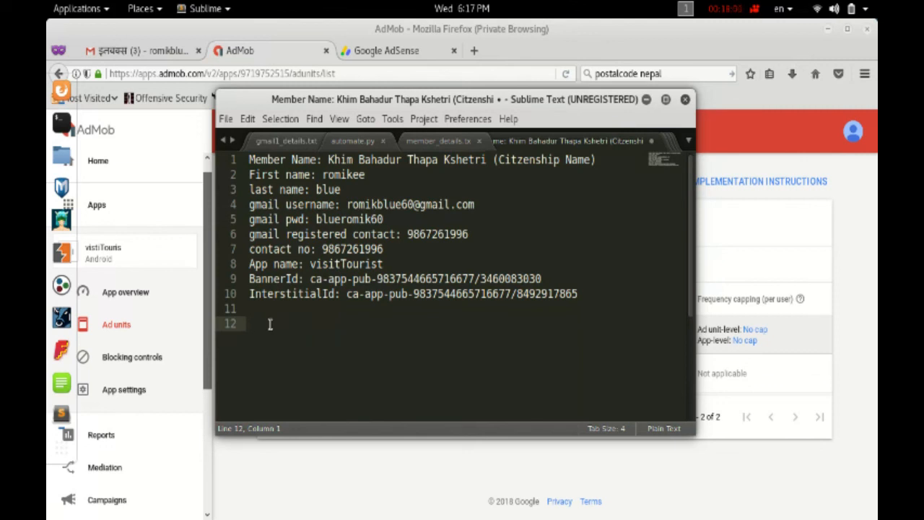
{"action": "left_click_drag", "start_coordinate": [269, 324], "coordinate": [245, 160]}
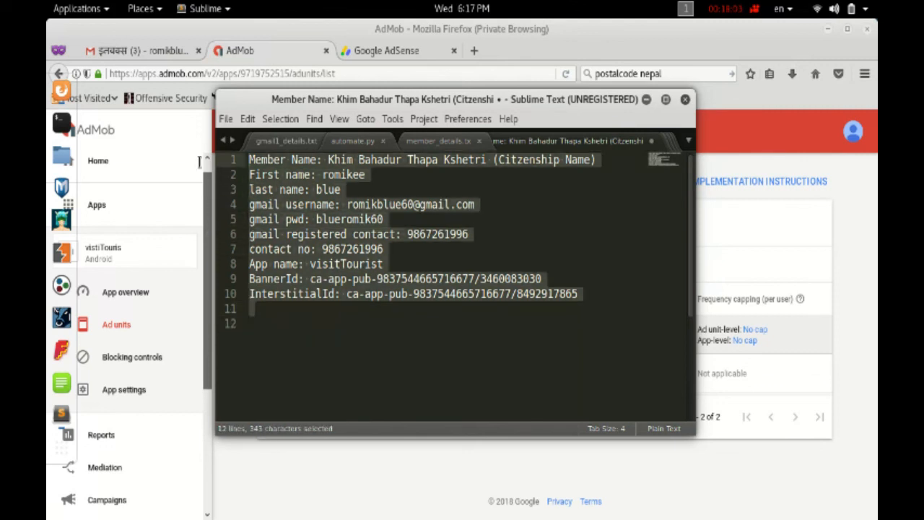